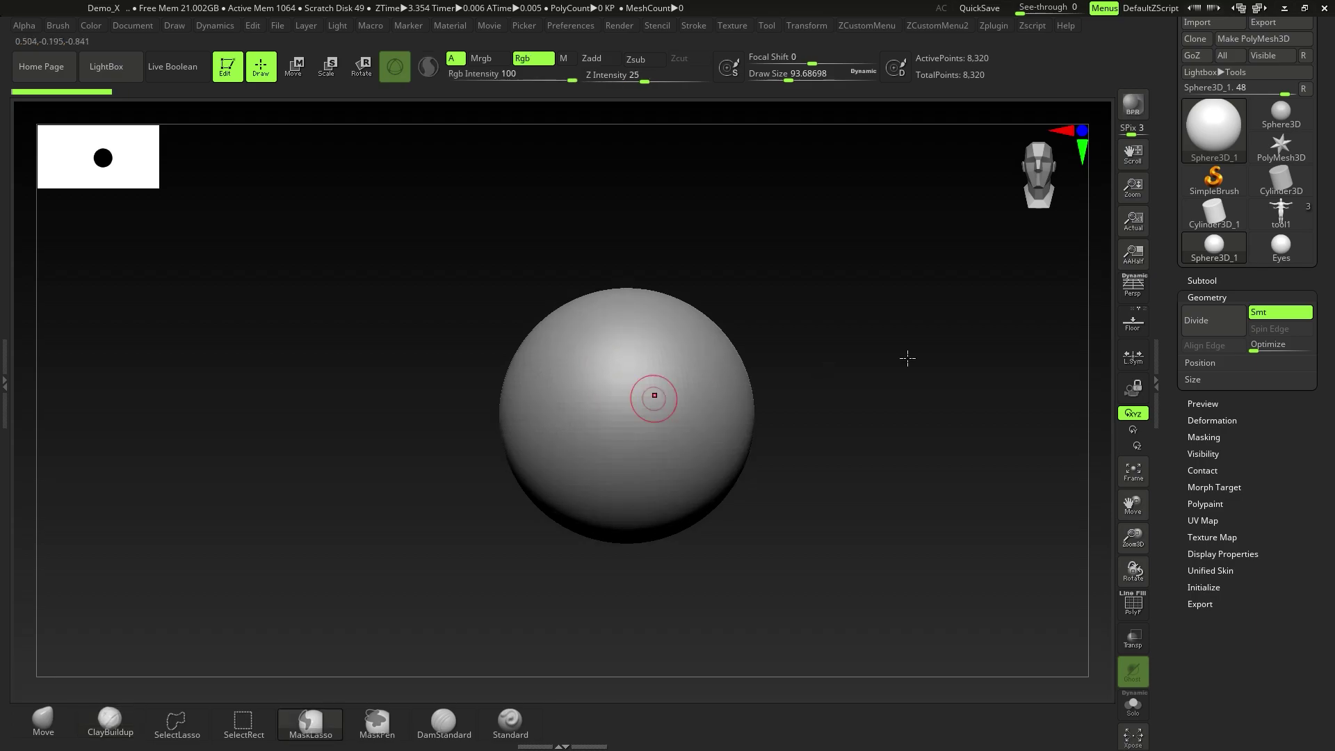
Remove the ZCustomMenu palette from the side tray, and collapse and reopen the empty tray.
left_click(4, 382)
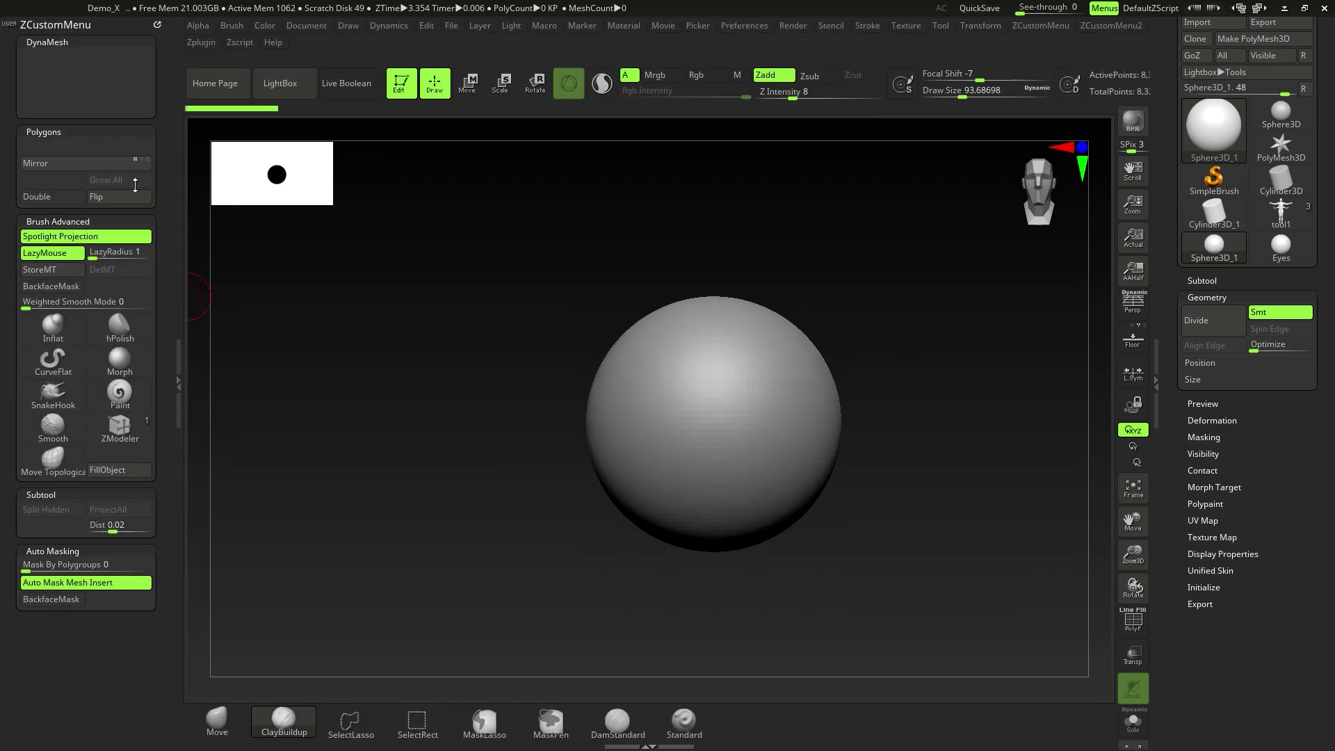
left_click_drag(154, 21, 156, 24)
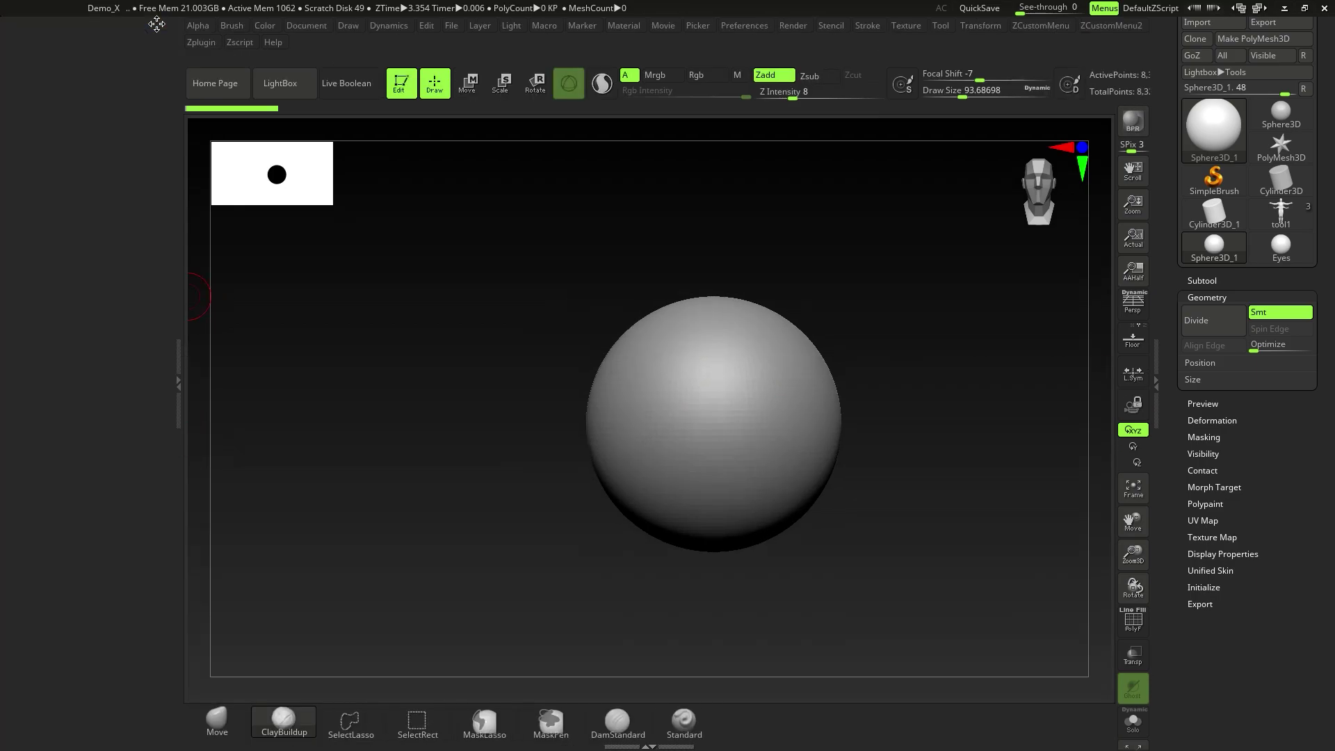
left_click(181, 356)
left_click(4, 373)
Dock the Dynamics palette in the empty side tray and remove it again.
left_click(389, 26)
left_click_drag(376, 45, 39, 77)
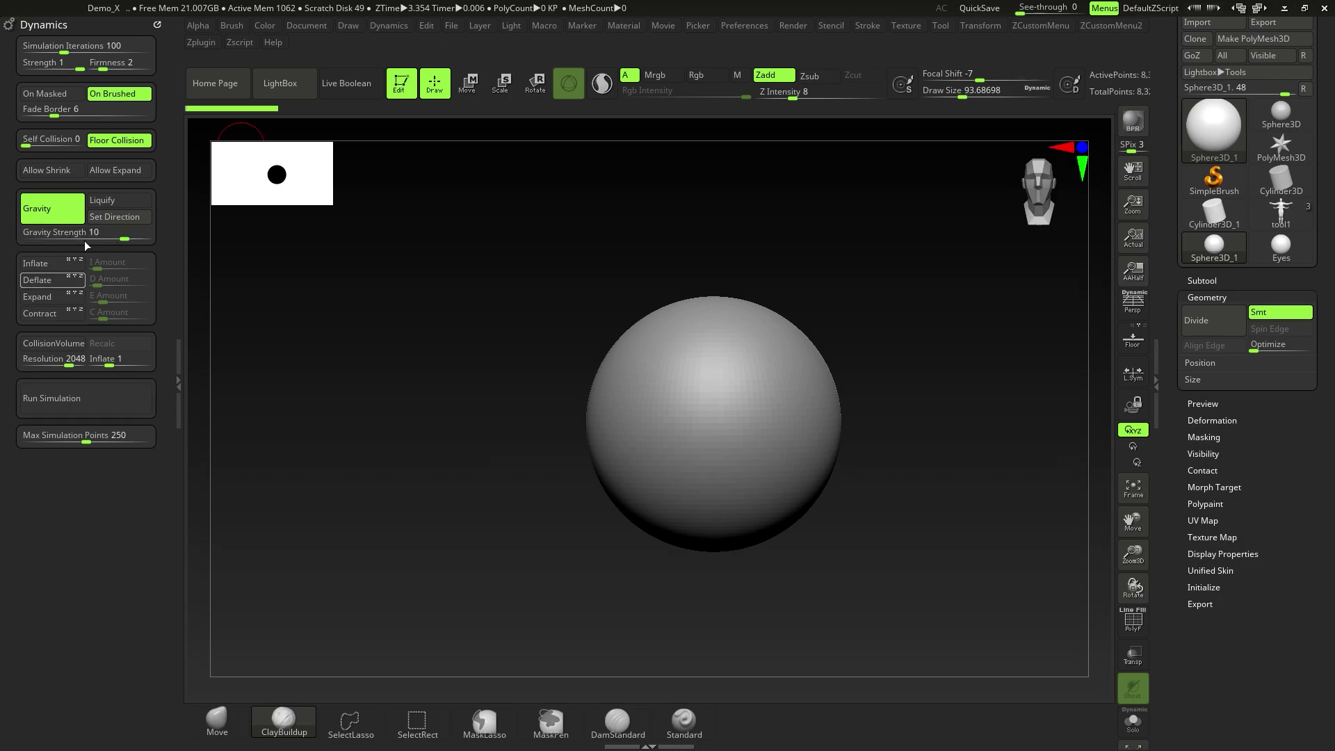
left_click(156, 23)
Remove the Tool palette from its tray and dock it there again.
left_click_drag(1322, 56, 1322, 131)
left_click(1314, 25)
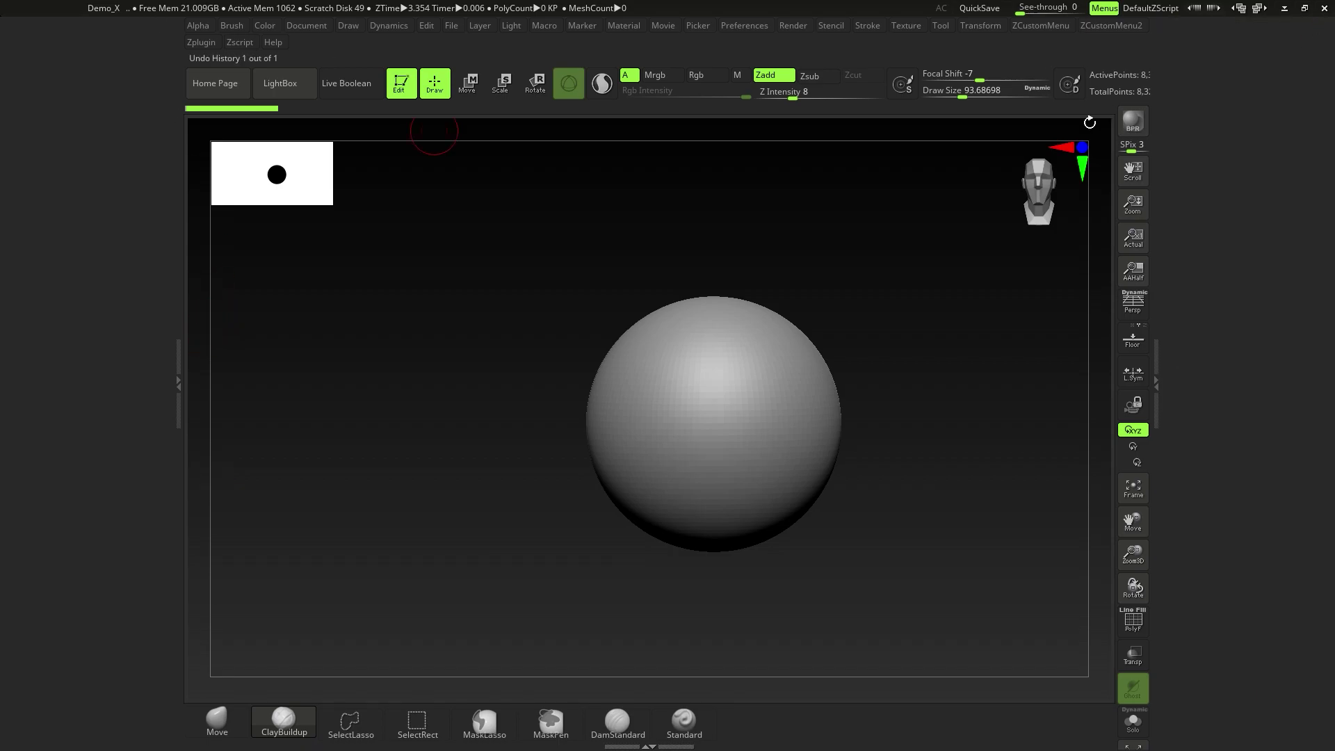
left_click(947, 27)
left_click_drag(938, 41, 1197, 68)
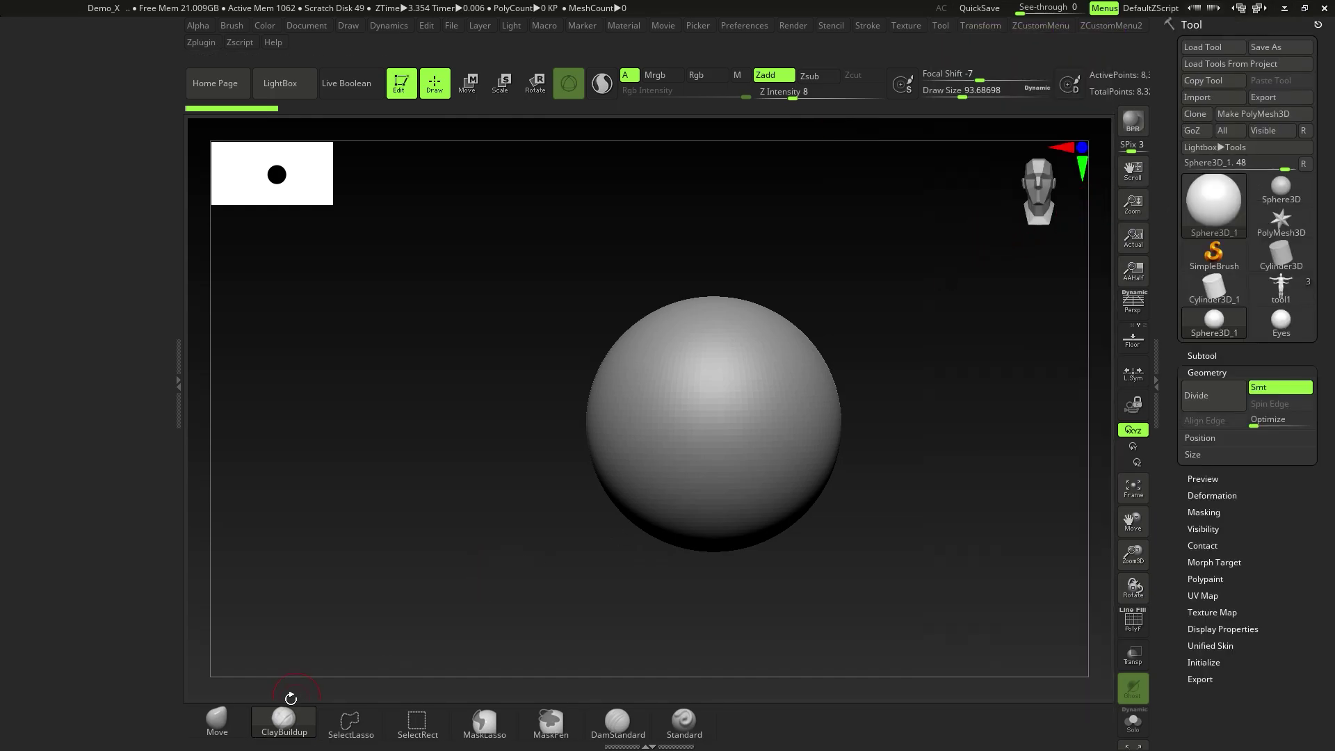
Replace the Move brush with the Smooth brush in its slot on the brush shelf.
left_click(281, 725)
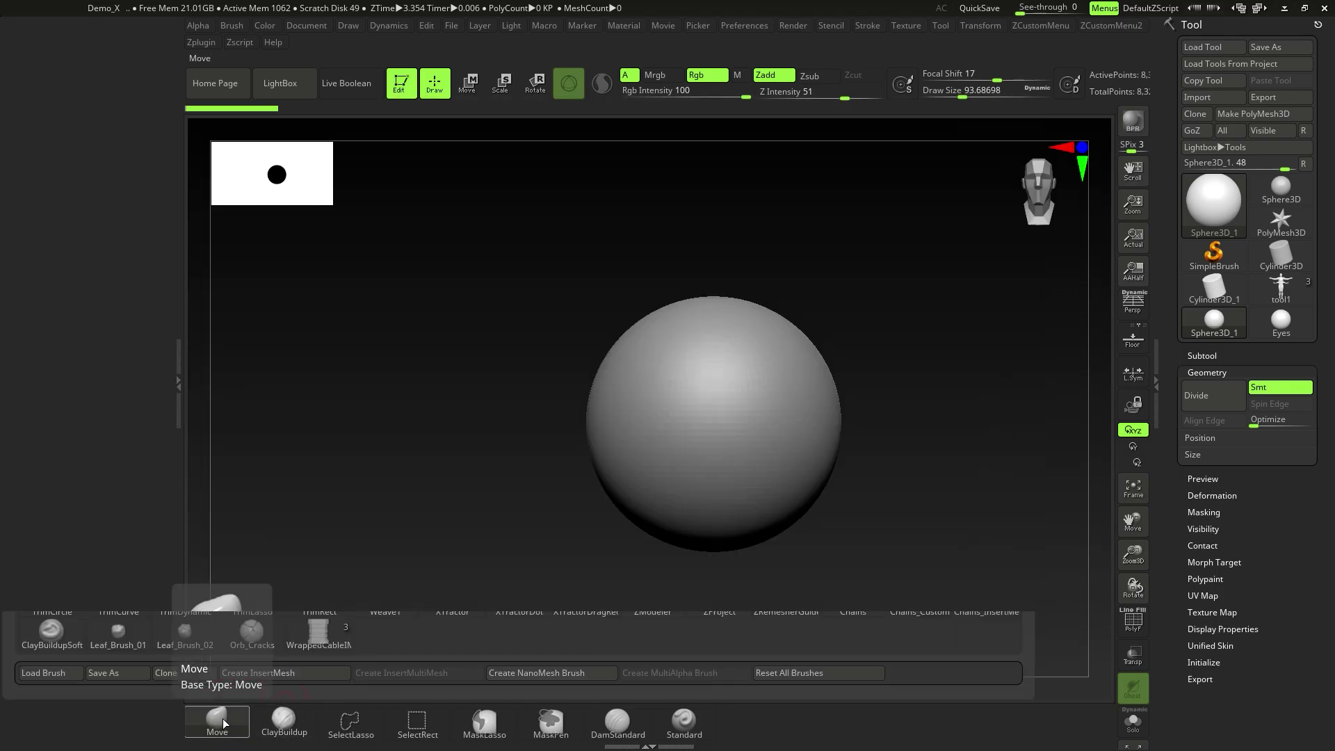
left_click(221, 723)
left_click(384, 537)
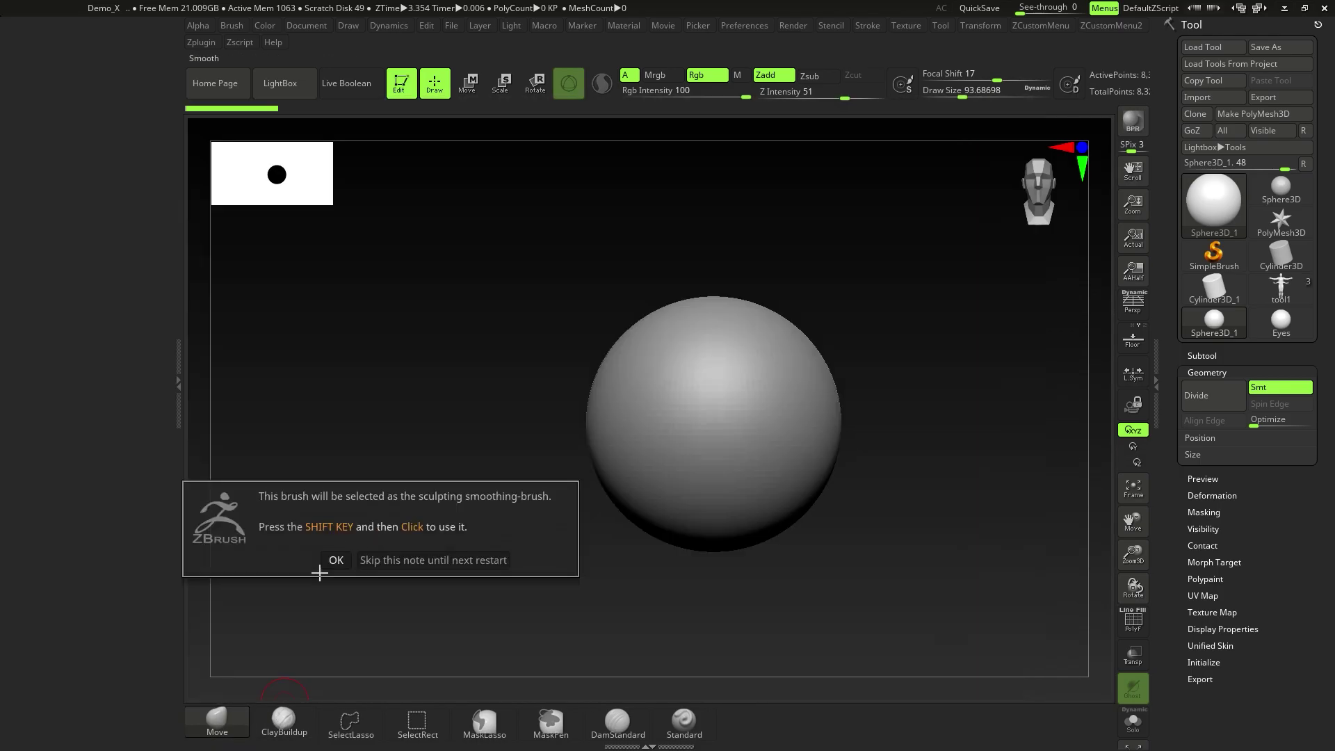
left_click(337, 560)
left_click(368, 560)
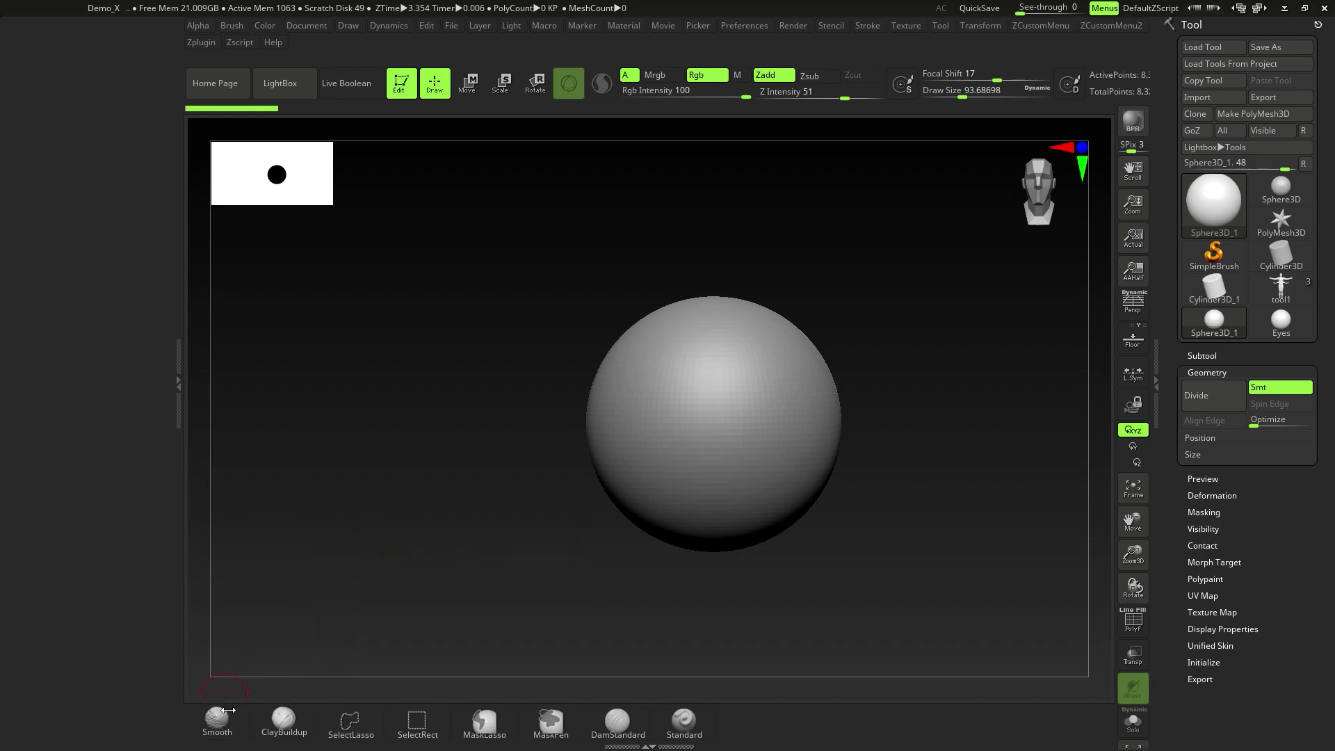
Restore the custom UI and remove the ZCustomMenu palette from the side tray.
left_click(755, 27)
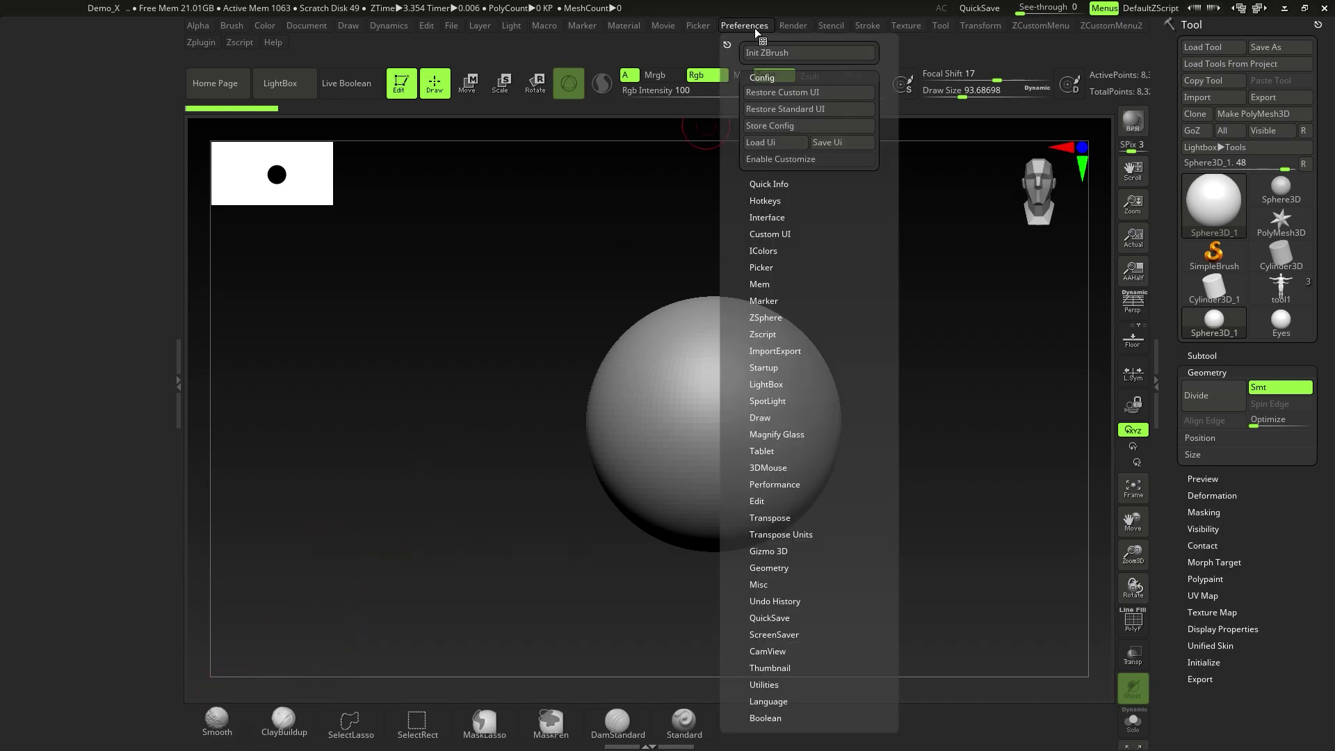
left_click(790, 109)
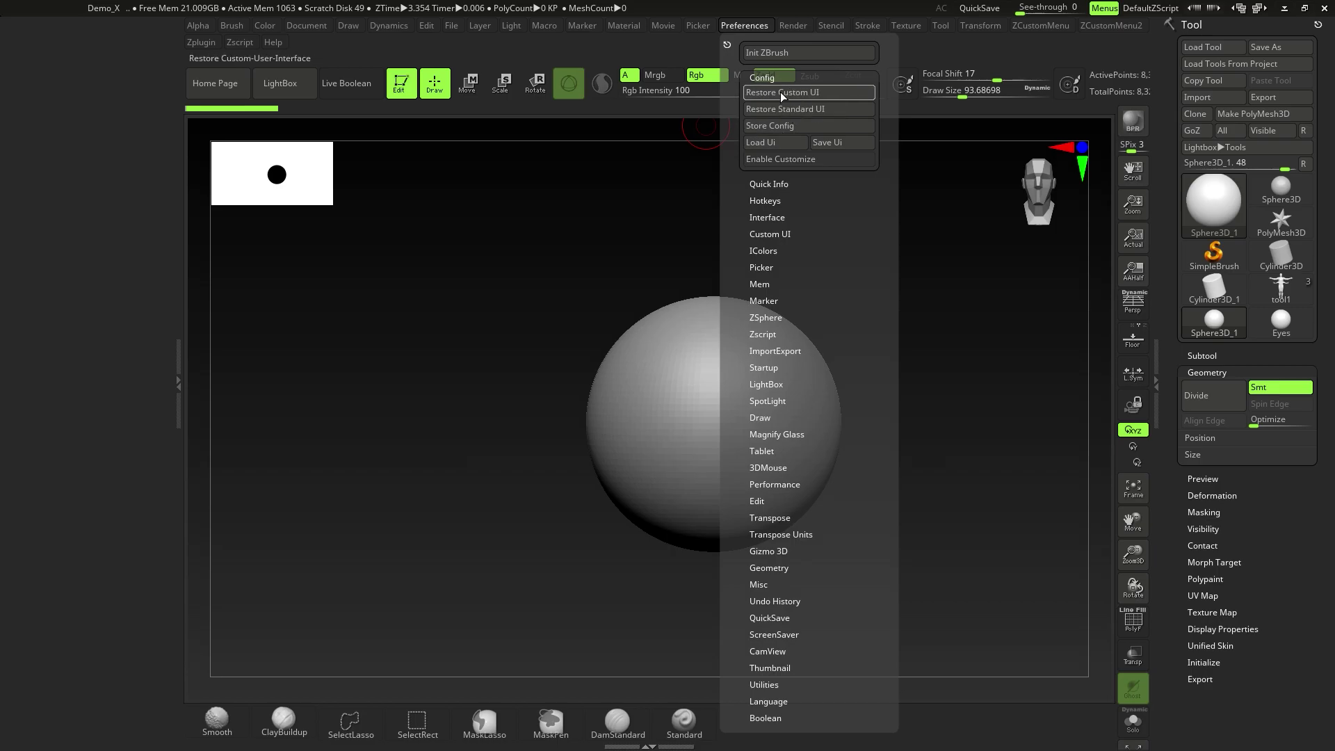
double_click(5, 415)
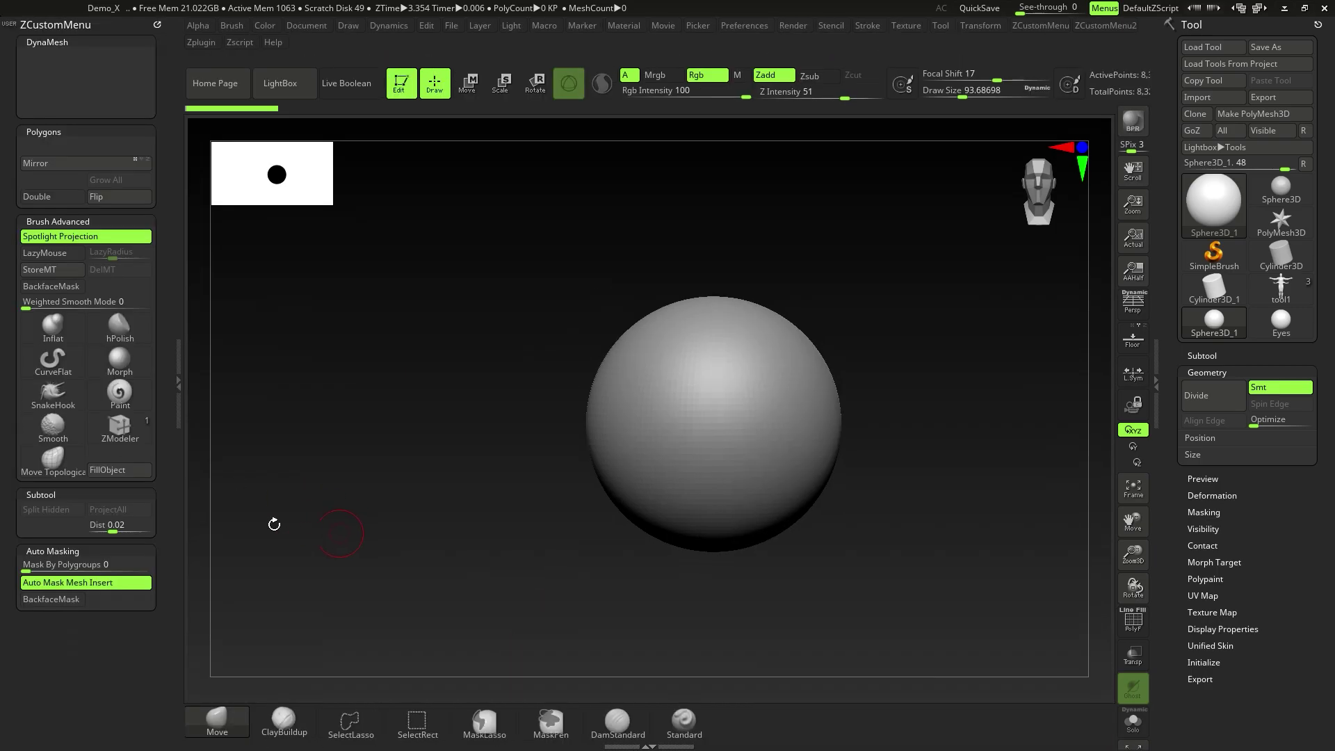
left_click_drag(160, 23, 615, 189)
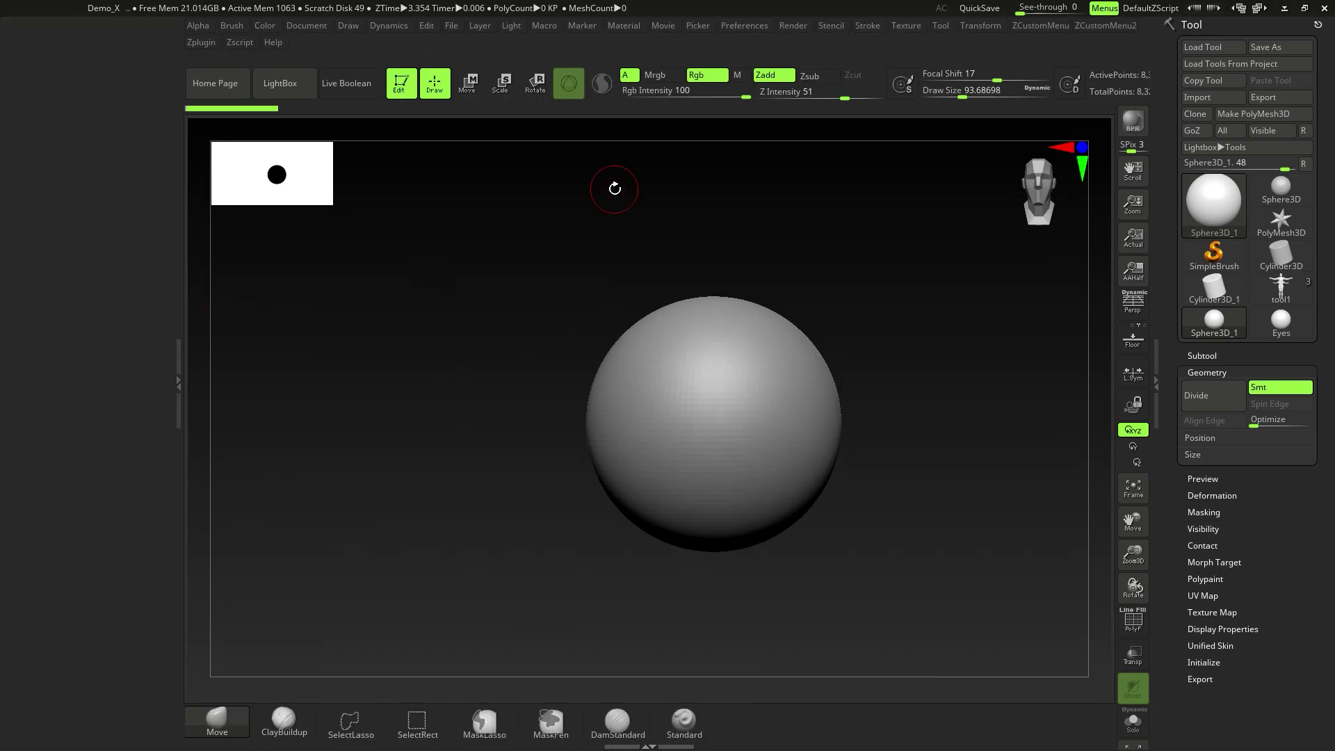
Restore the standard UI and remove the Brush palette from the side tray.
left_click(742, 26)
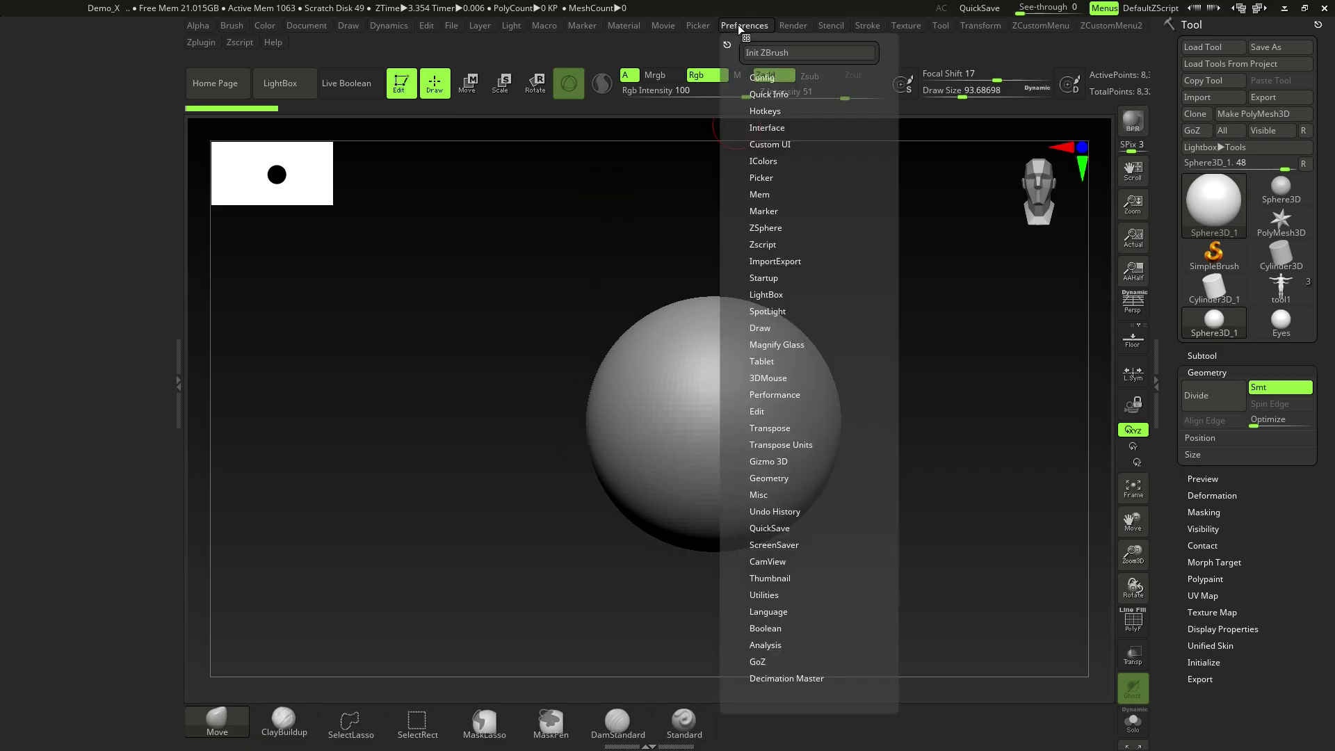
left_click(765, 77)
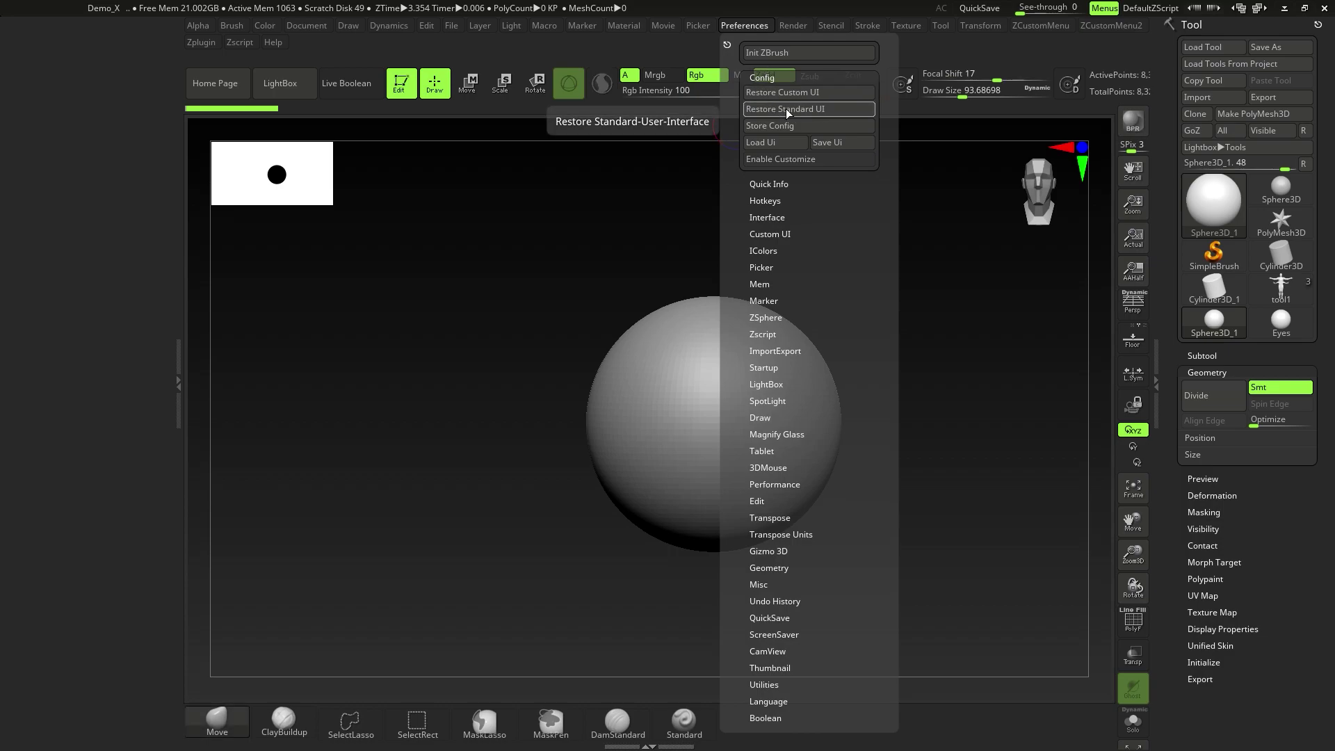
left_click(786, 109)
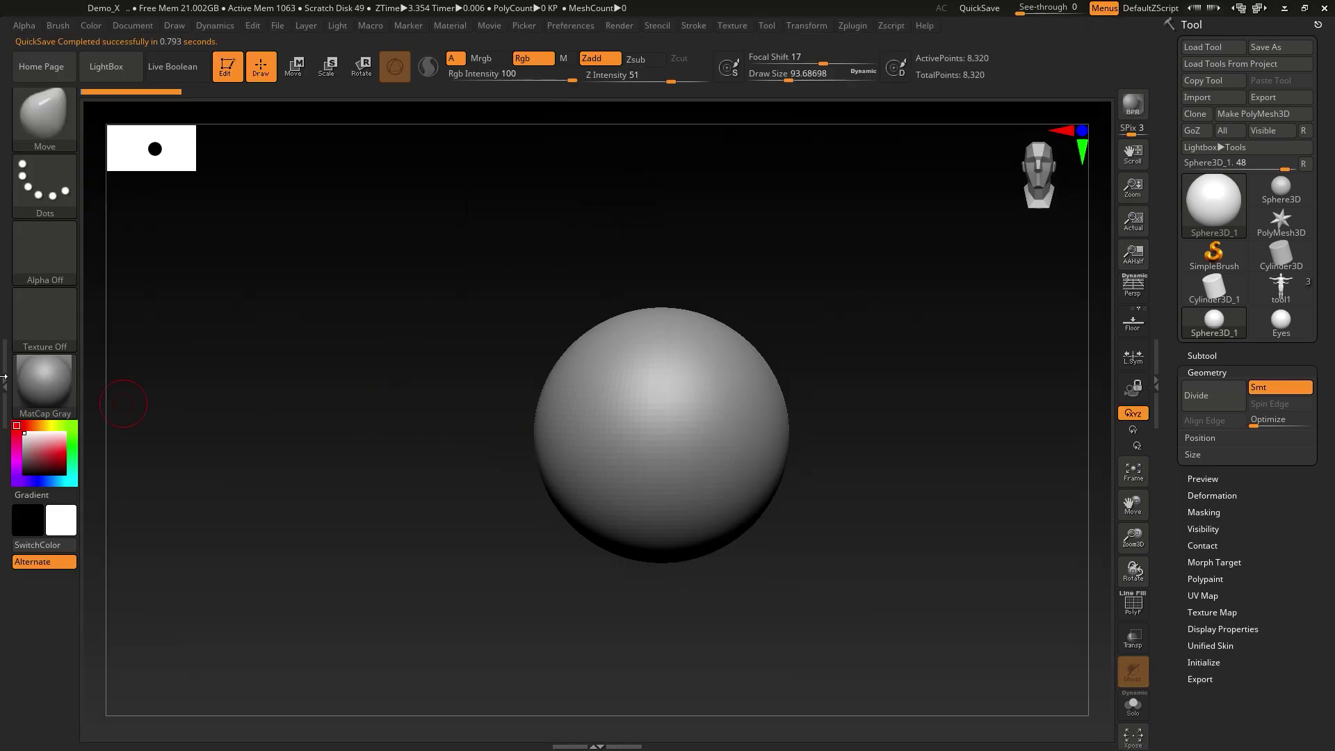
left_click(3, 377)
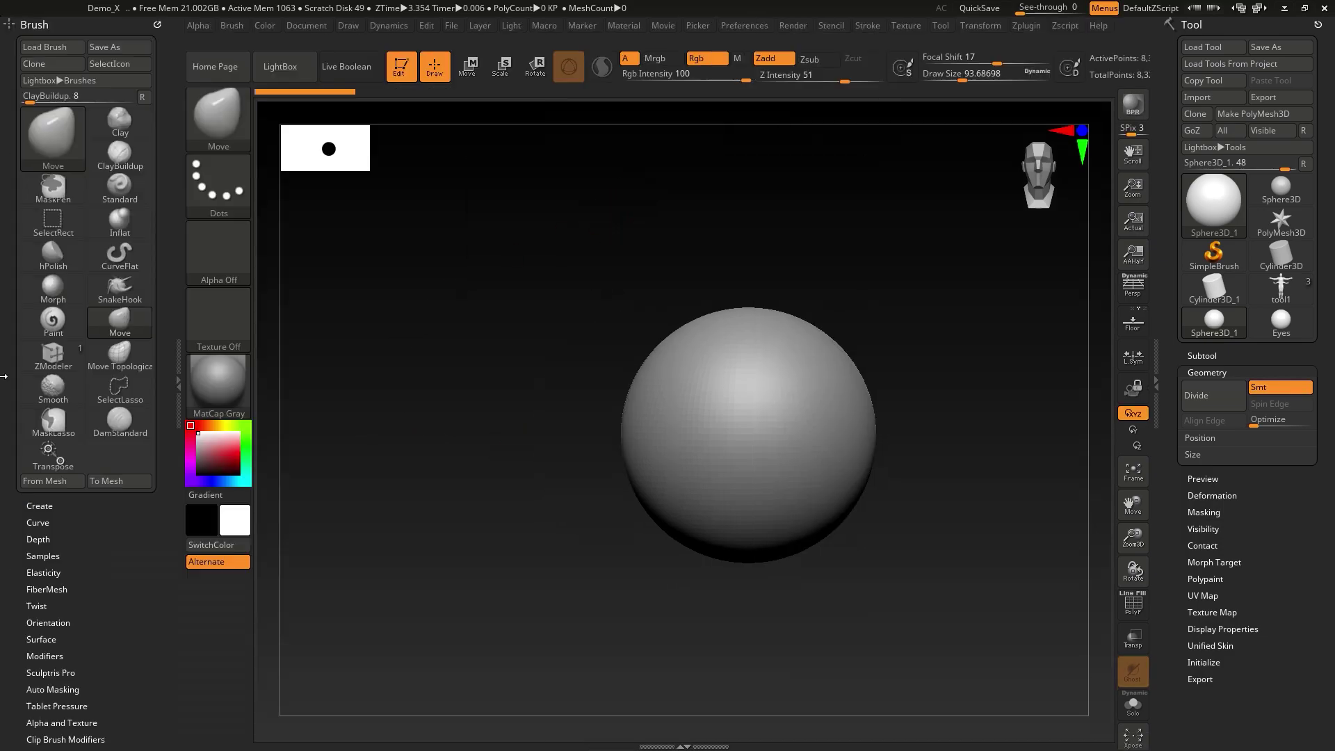
left_click(158, 23)
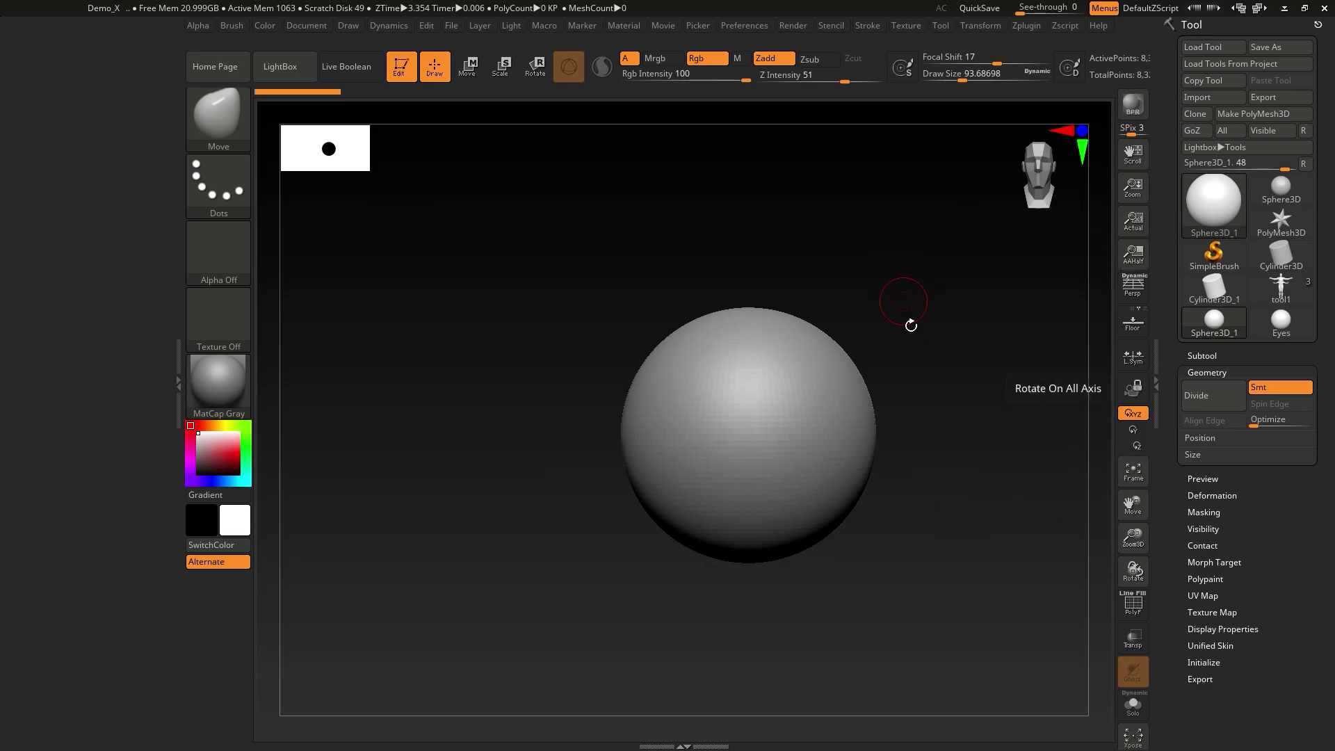
Enable interface customization and move the color picker, both color swatches, SwitchColor and Alternate to the shelf below the canvas.
left_click(749, 24)
left_click(762, 77)
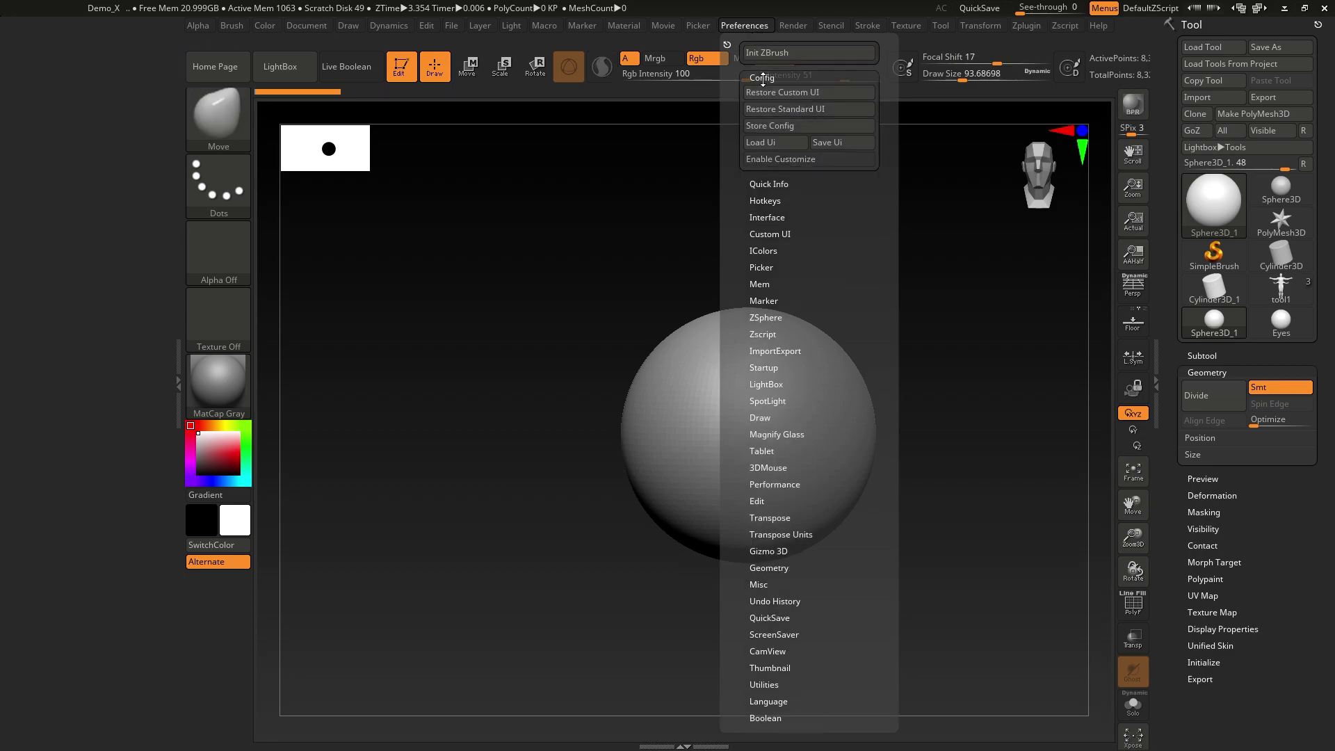
left_click(794, 158)
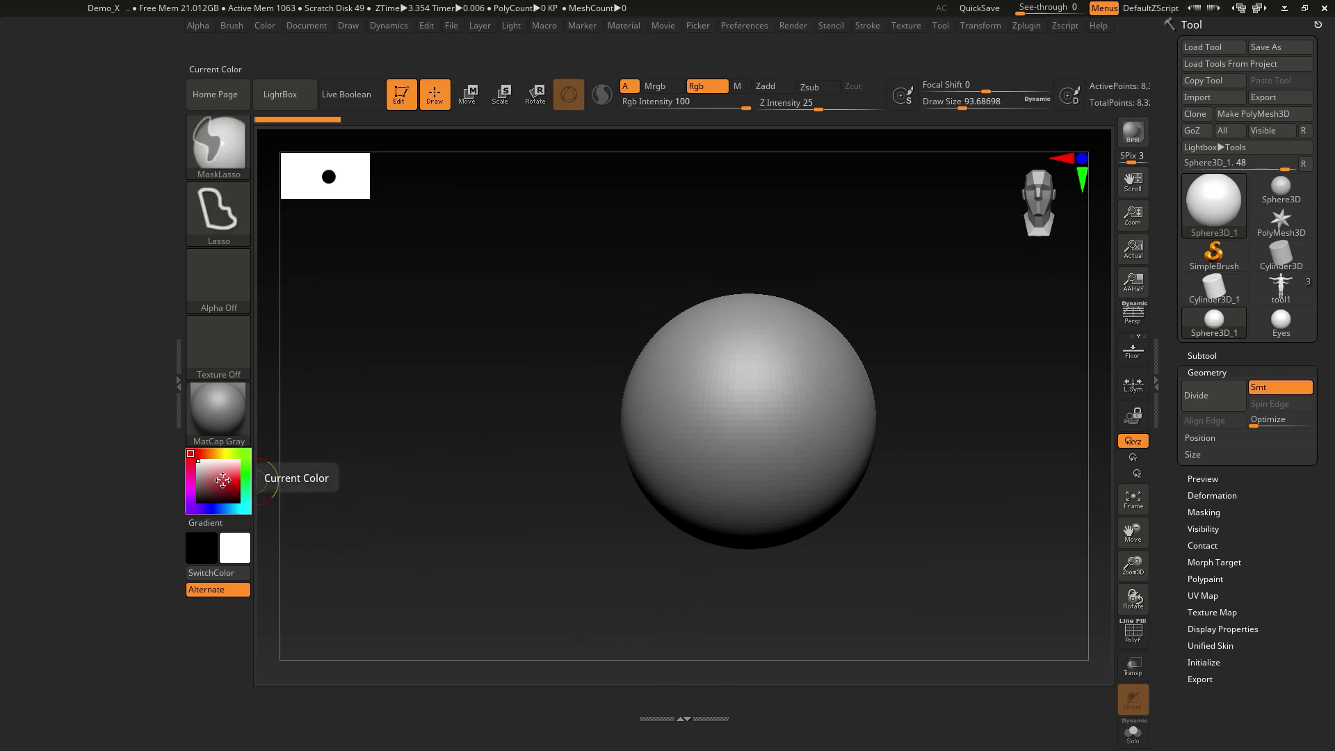
mouse_move(224, 482)
left_mouse_down("ctrl+alt")
mouse_move(354, 513)
mouse_move(407, 473)
mouse_move(675, 718)
left_mouse_up("ctrl+alt")
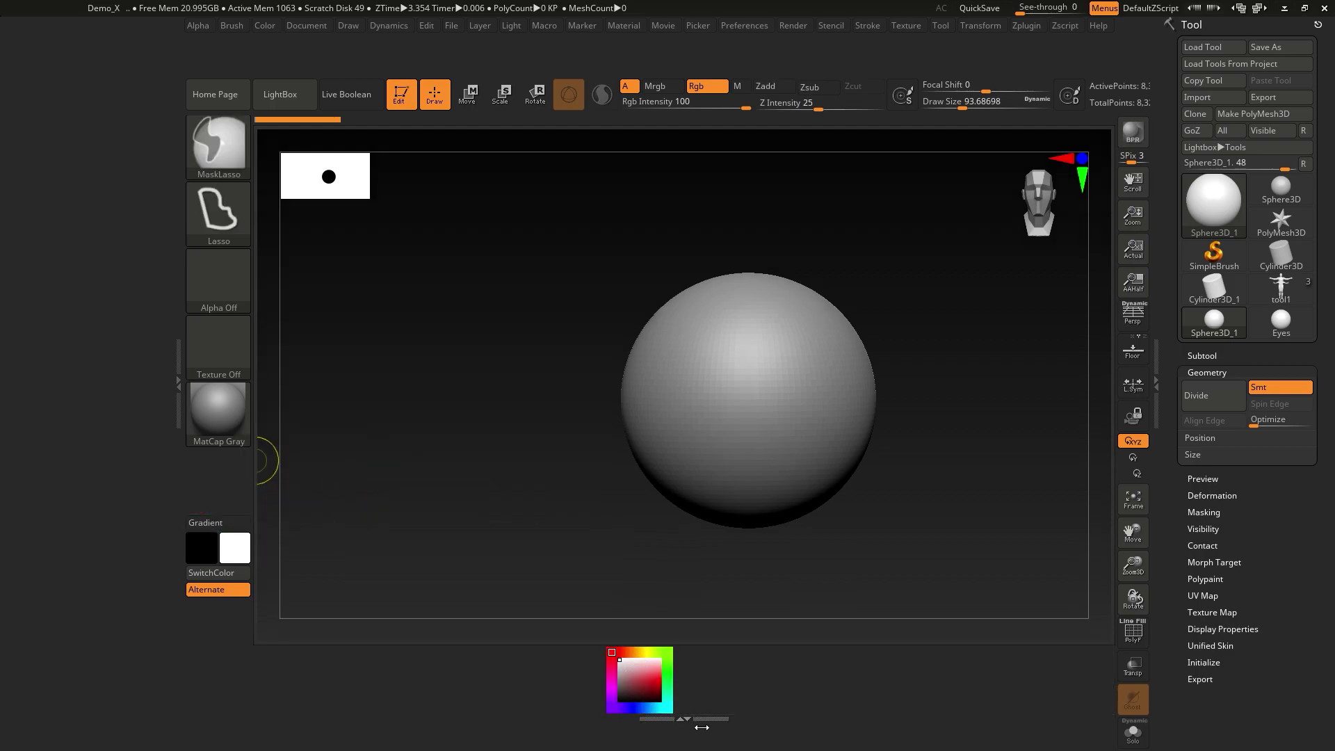
left_click_drag(210, 551, 739, 661, "ctrl+alt")
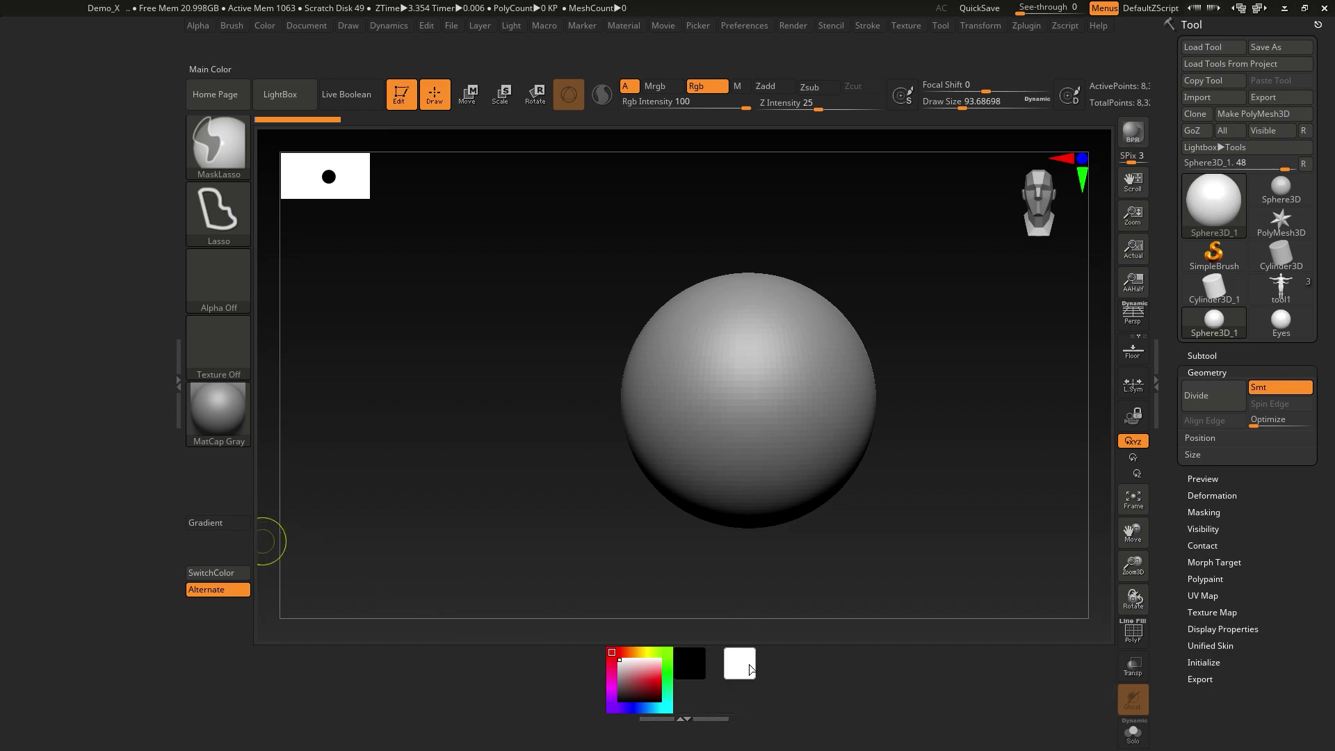
left_click_drag(218, 573, 706, 704, "ctrl")
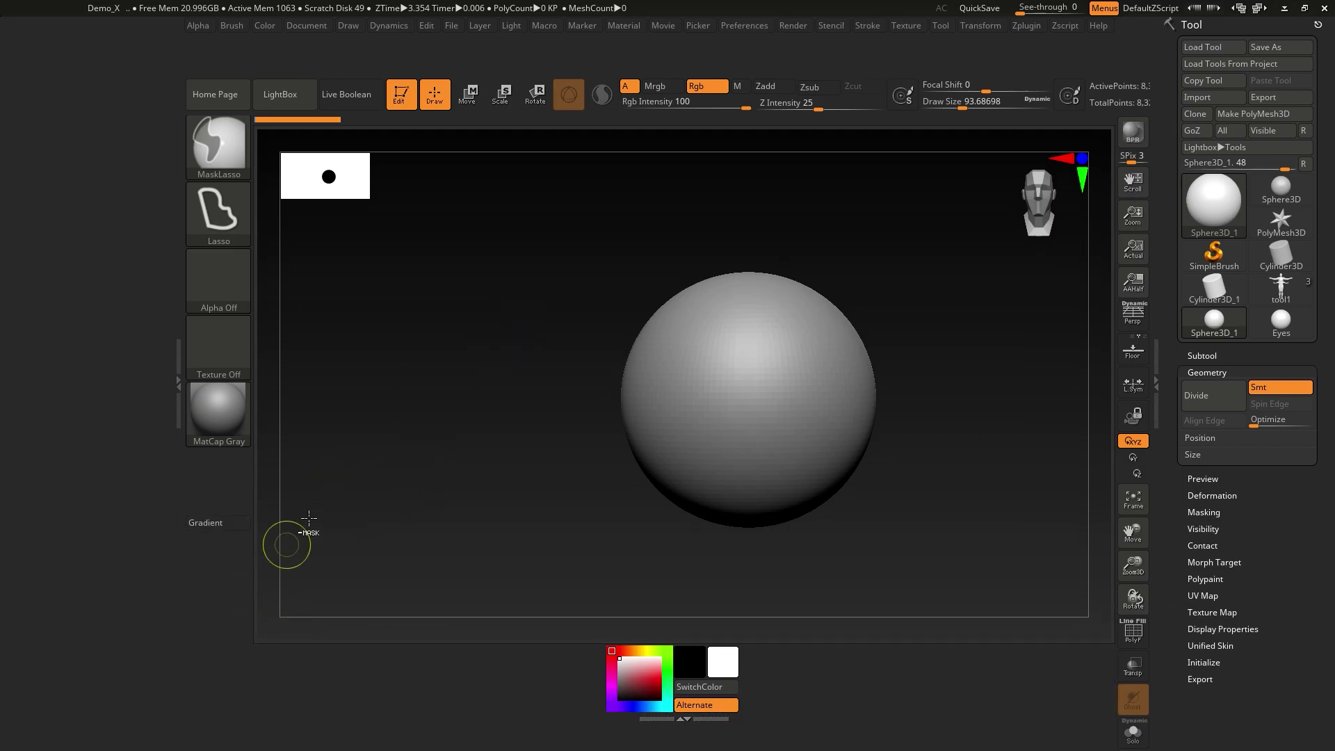
Remove the Gradient, material, texture, alpha, stroke and current brush items from the shelf beside the canvas.
left_click_drag(215, 522, 536, 310, "ctrl")
left_click_drag(400, 522, 436, 338, "ctrl")
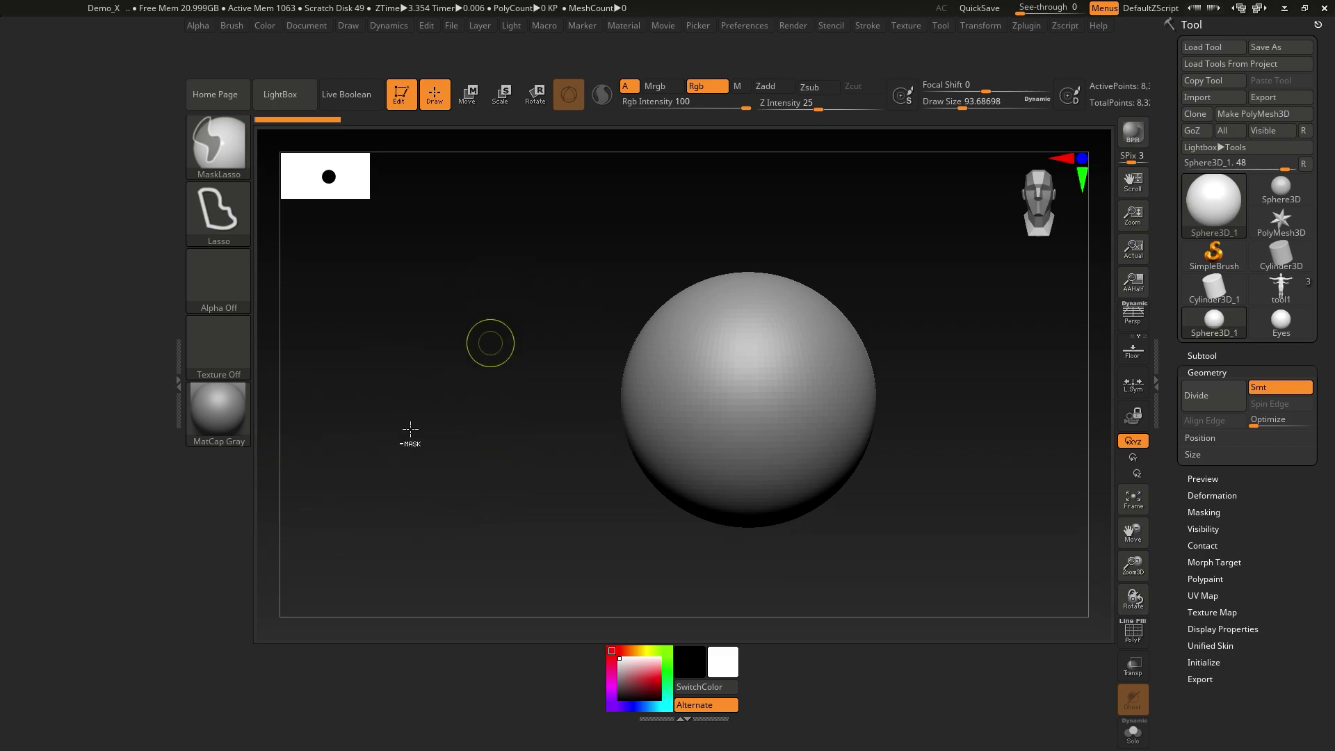
left_click_drag(224, 430, 369, 417, "ctrl+alt")
left_click_drag(234, 348, 313, 333, "ctrl+alt")
left_click_drag(238, 295, 326, 309, "ctrl+alt")
left_click_drag(238, 217, 384, 297, "ctrl+alt")
left_click_drag(225, 143, 461, 364, "ctrl")
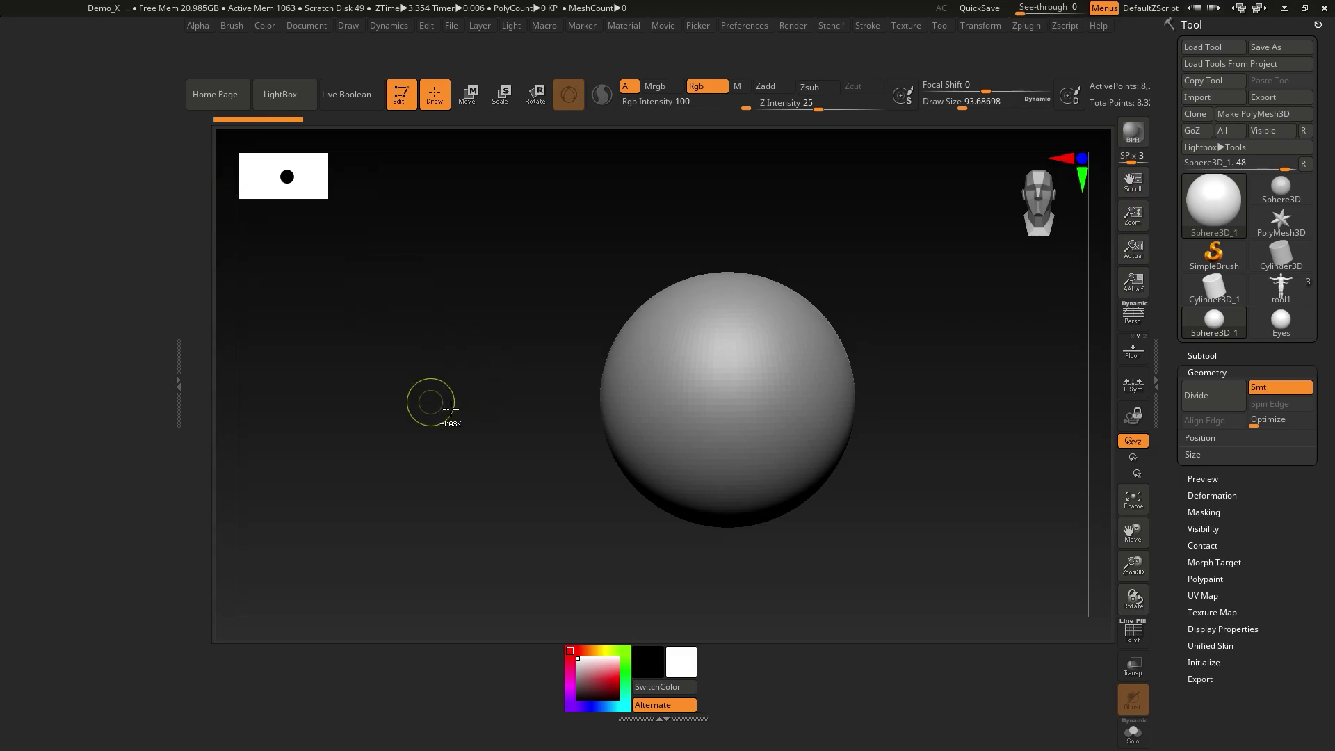
Show the quick-access pop-up with the color, brush and draw settings, and close it.
key("space")
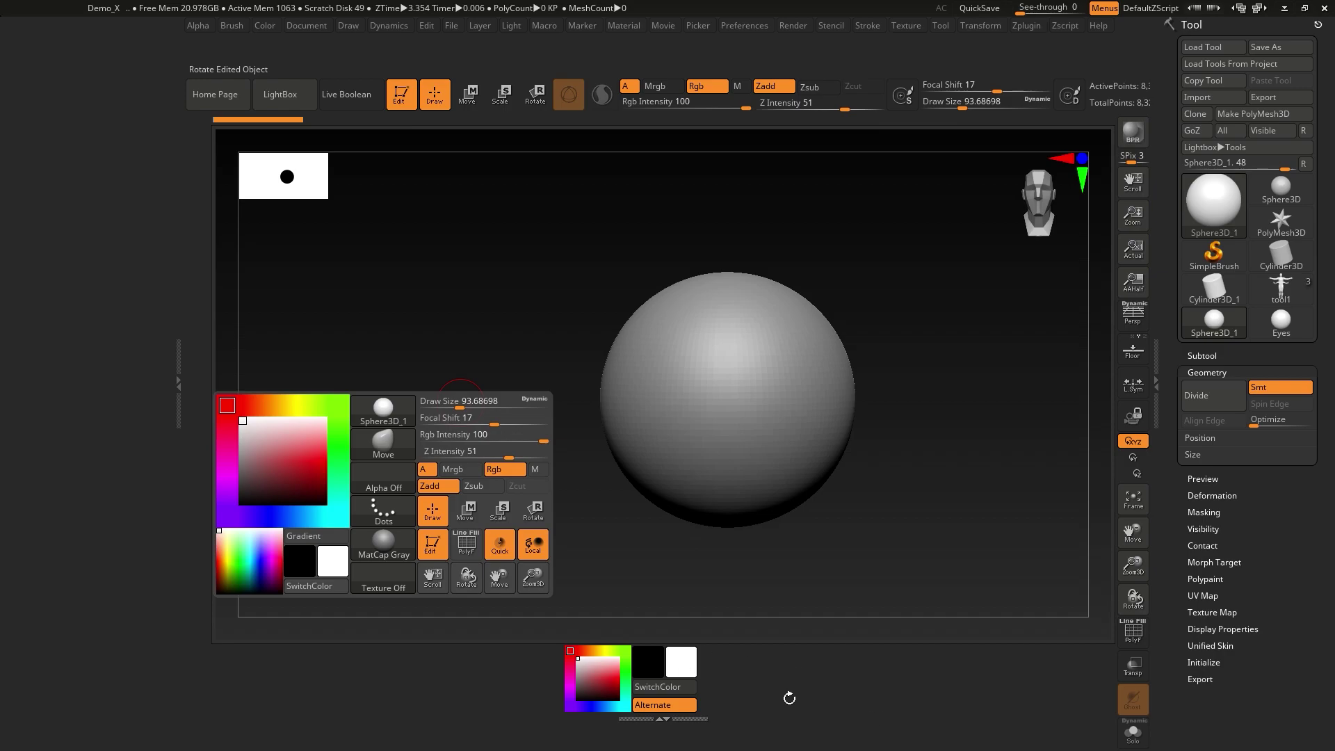
key("space")
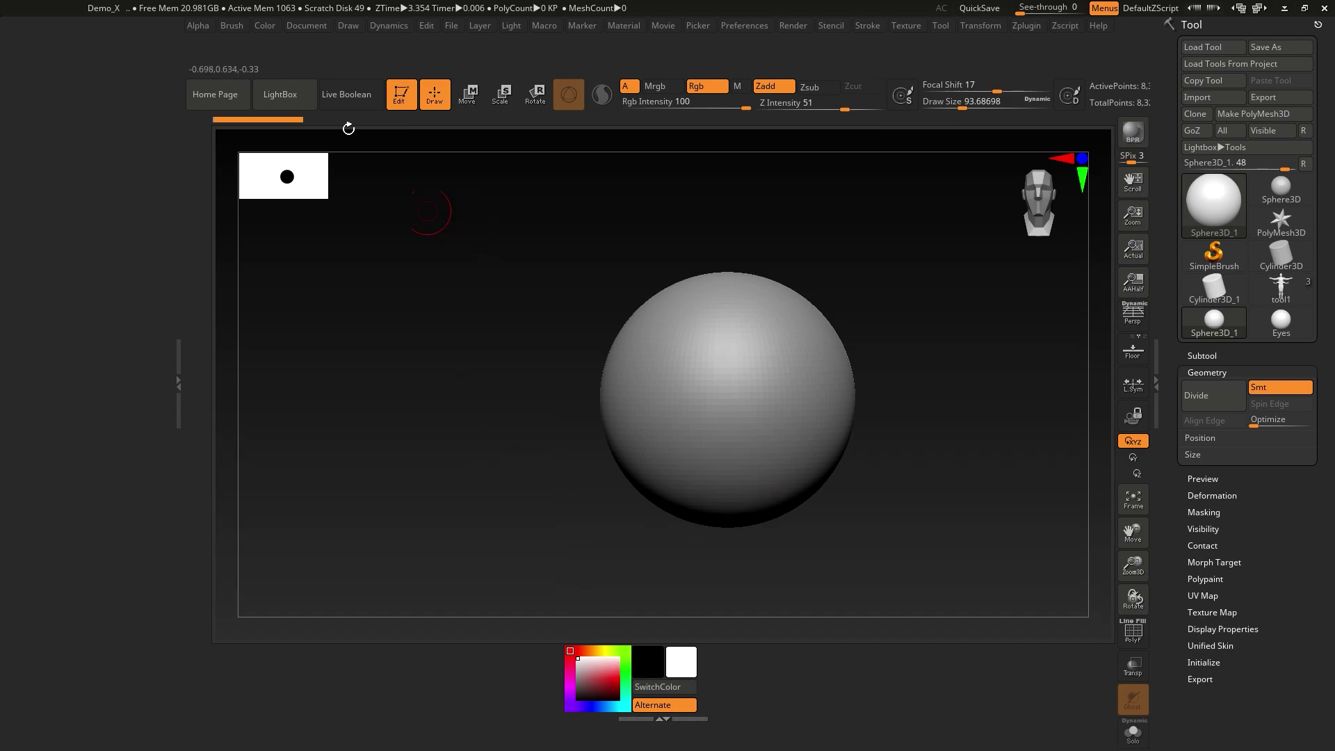
Dock the Brush palette in the side tray and place the Clay, ClayBuildup and Inflat brushes on the shelf below the canvas.
left_click(232, 25)
left_click(228, 42)
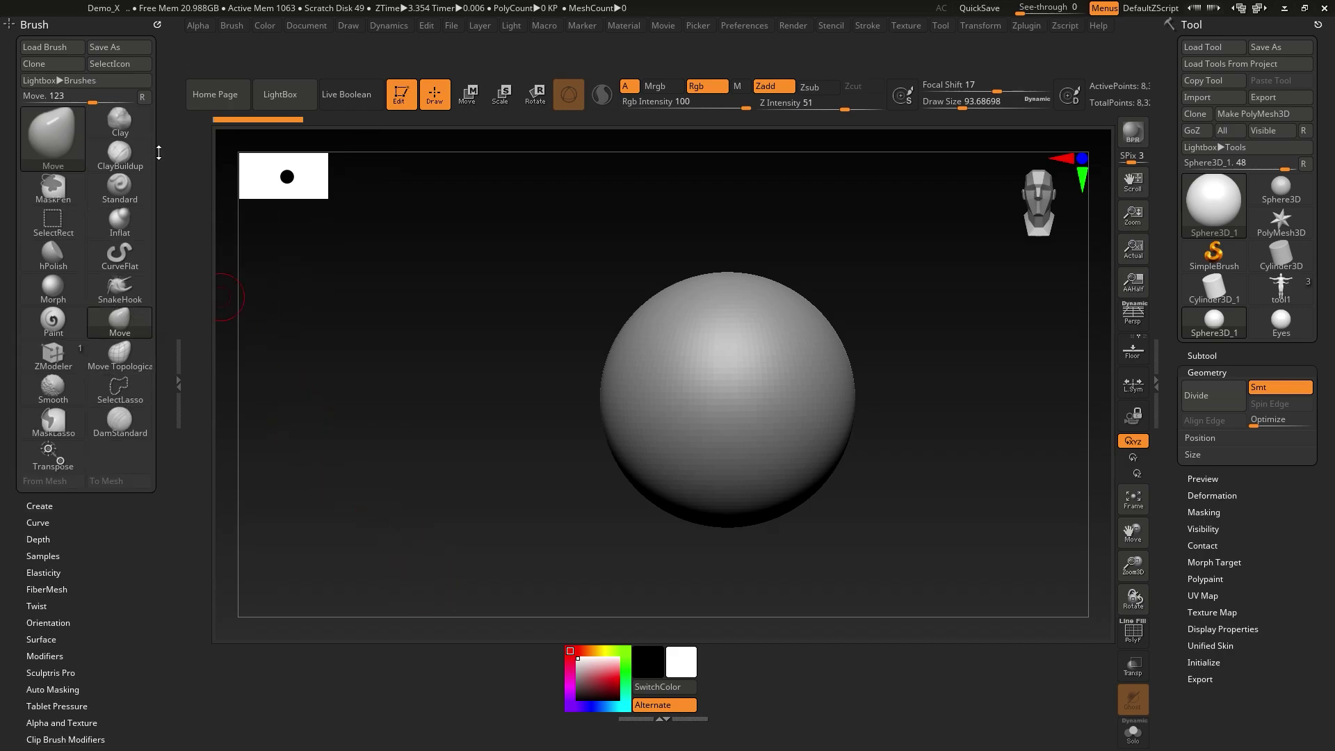
key("ctrl")
mouse_move(123, 122)
left_mouse_down("ctrl+alt")
mouse_move(311, 613)
mouse_move(245, 655)
left_mouse_up("ctrl+alt")
left_click_drag(126, 157, 322, 659, "ctrl+alt")
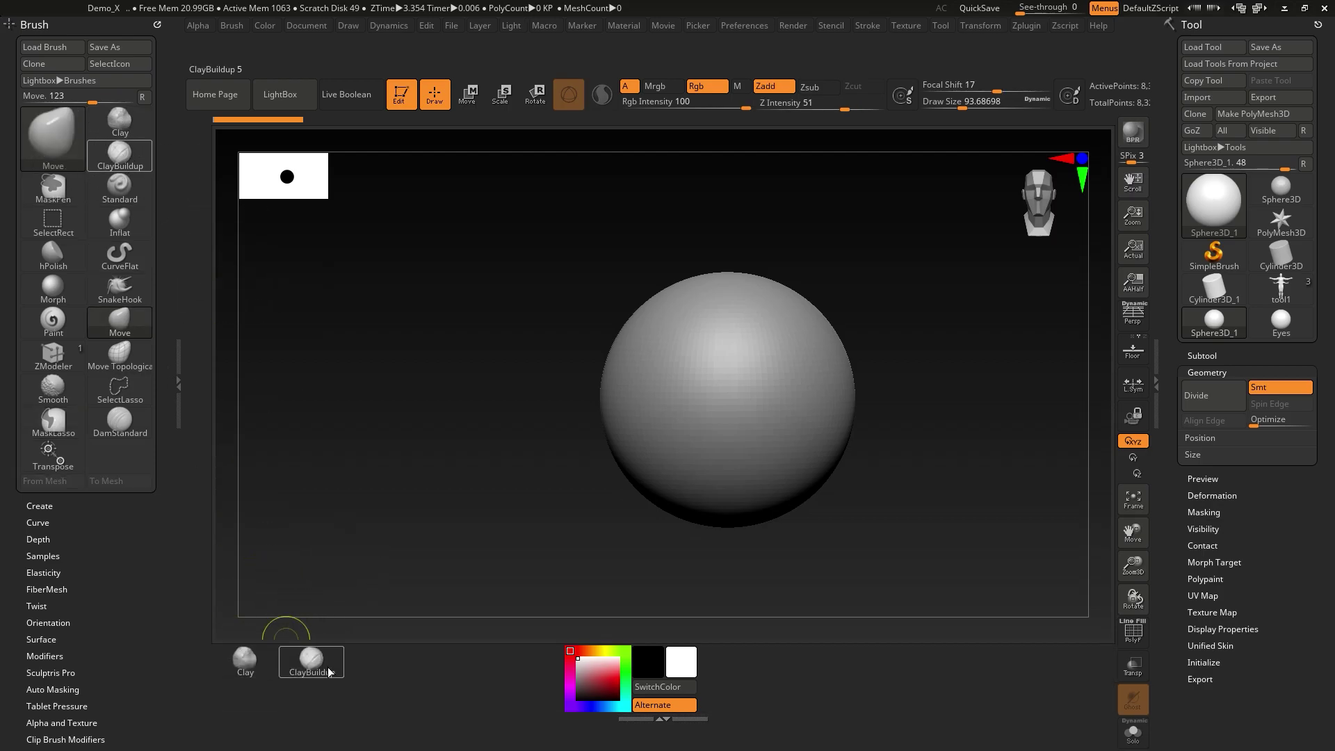
mouse_move(326, 669)
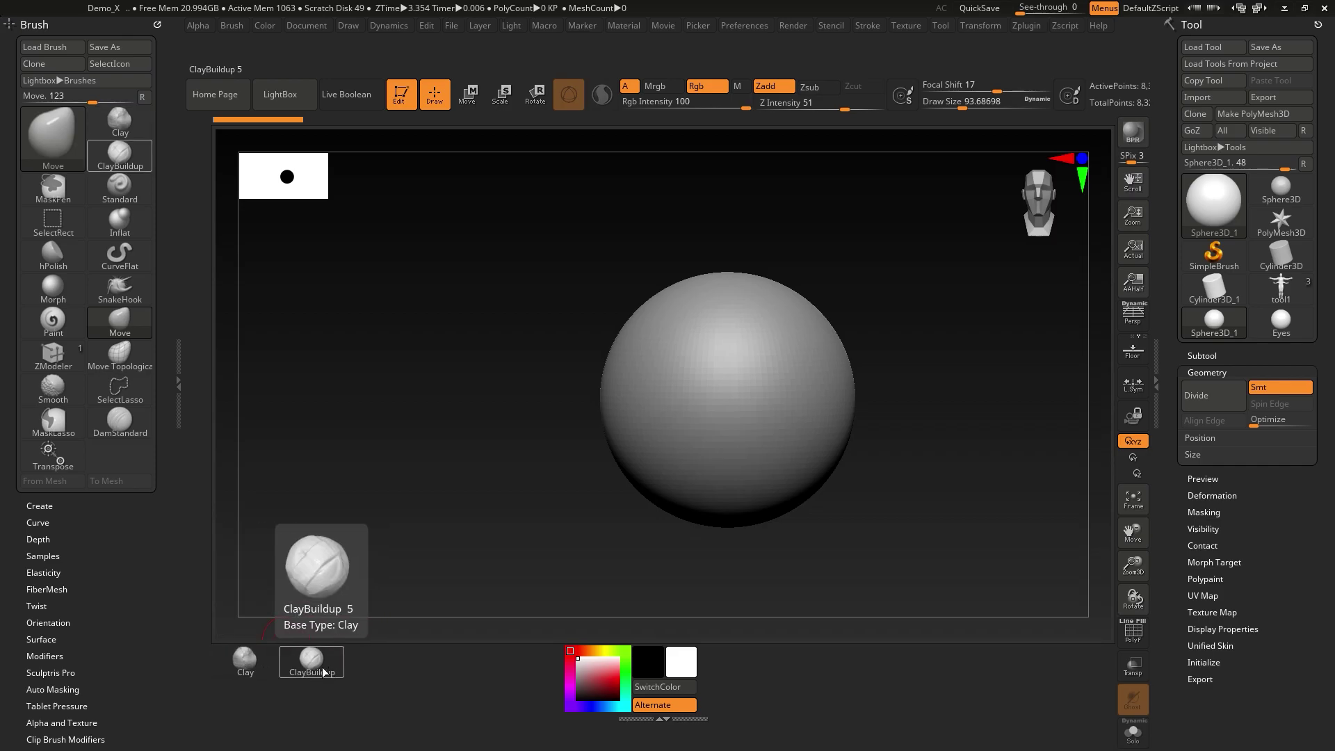
mouse_move(120, 222)
left_mouse_down("ctrl+alt")
mouse_move(236, 319)
mouse_move(380, 664)
left_mouse_up("ctrl+alt")
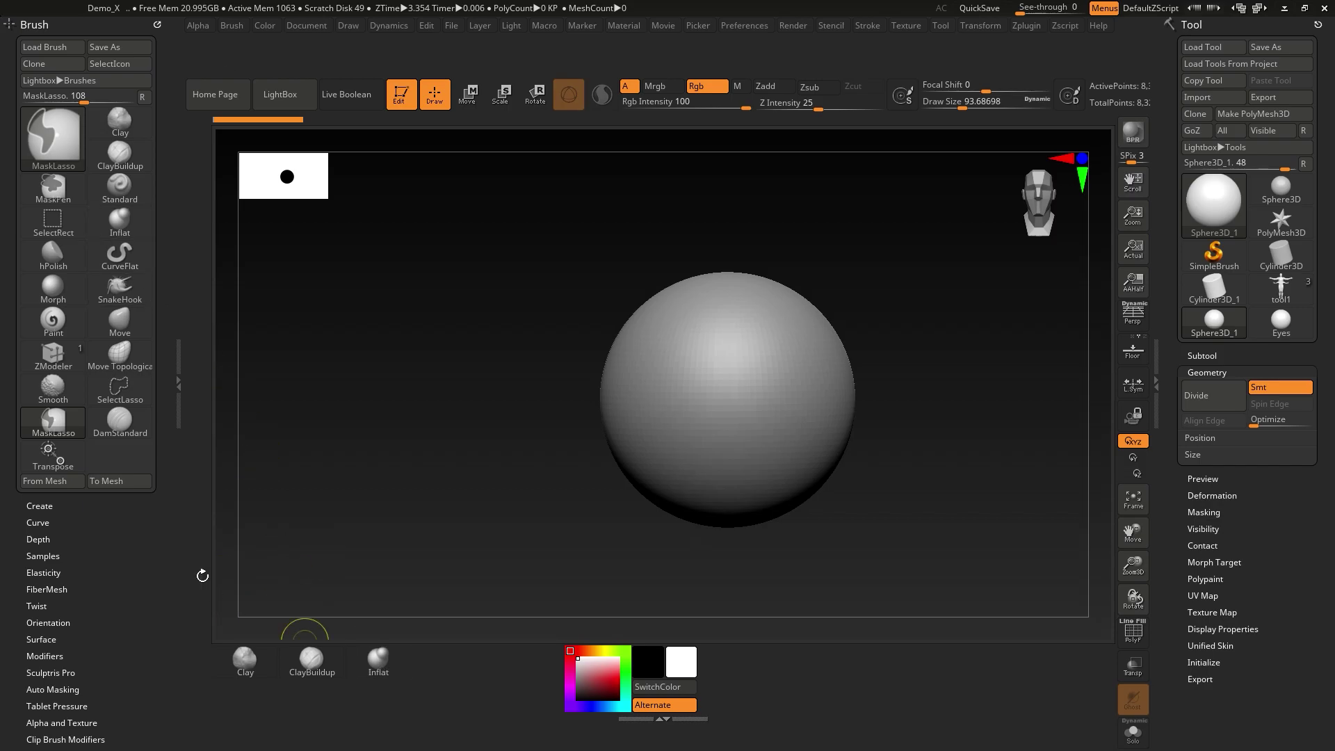
Remove the Inflat and ClayBuildup brushes from the shelf below the canvas.
left_click_drag(379, 659, 331, 611, "ctrl+alt")
left_click_drag(312, 659, 343, 560, "ctrl+alt")
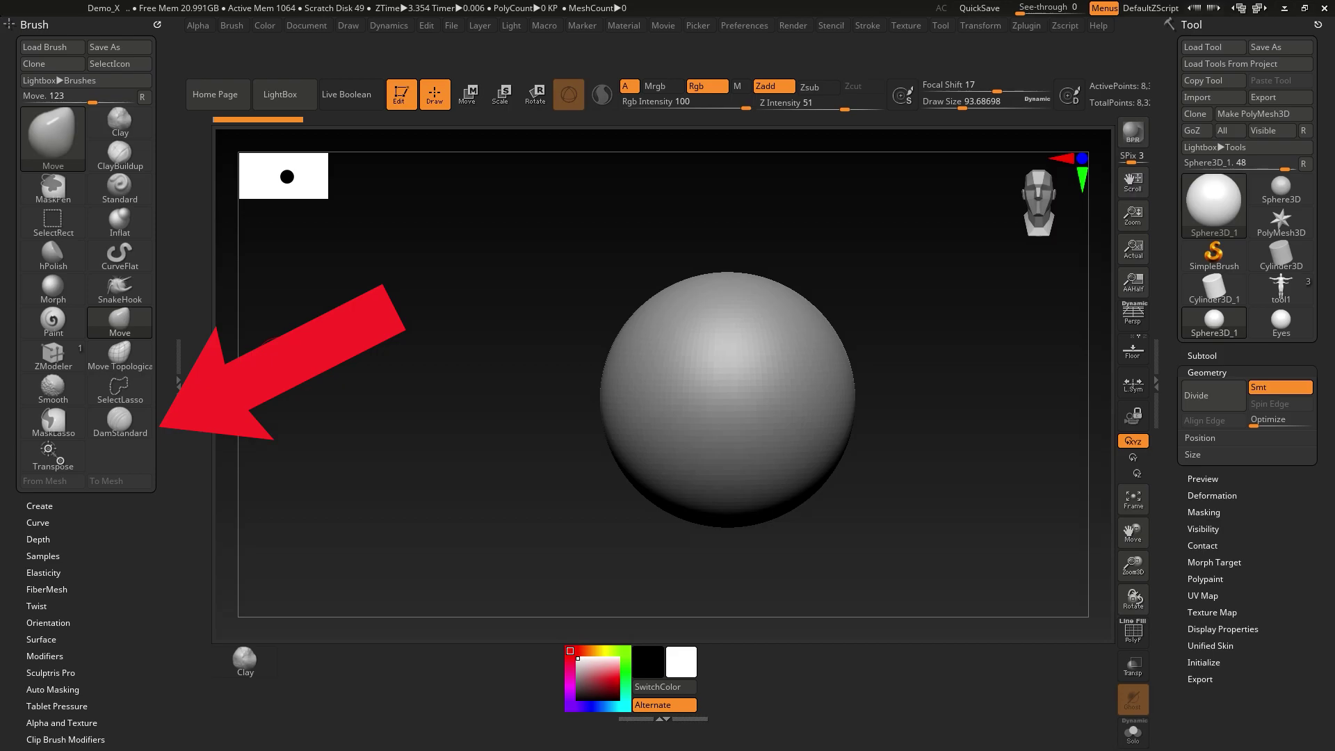
Activate the DamStandard sculpting brush.
key("b")
key("d")
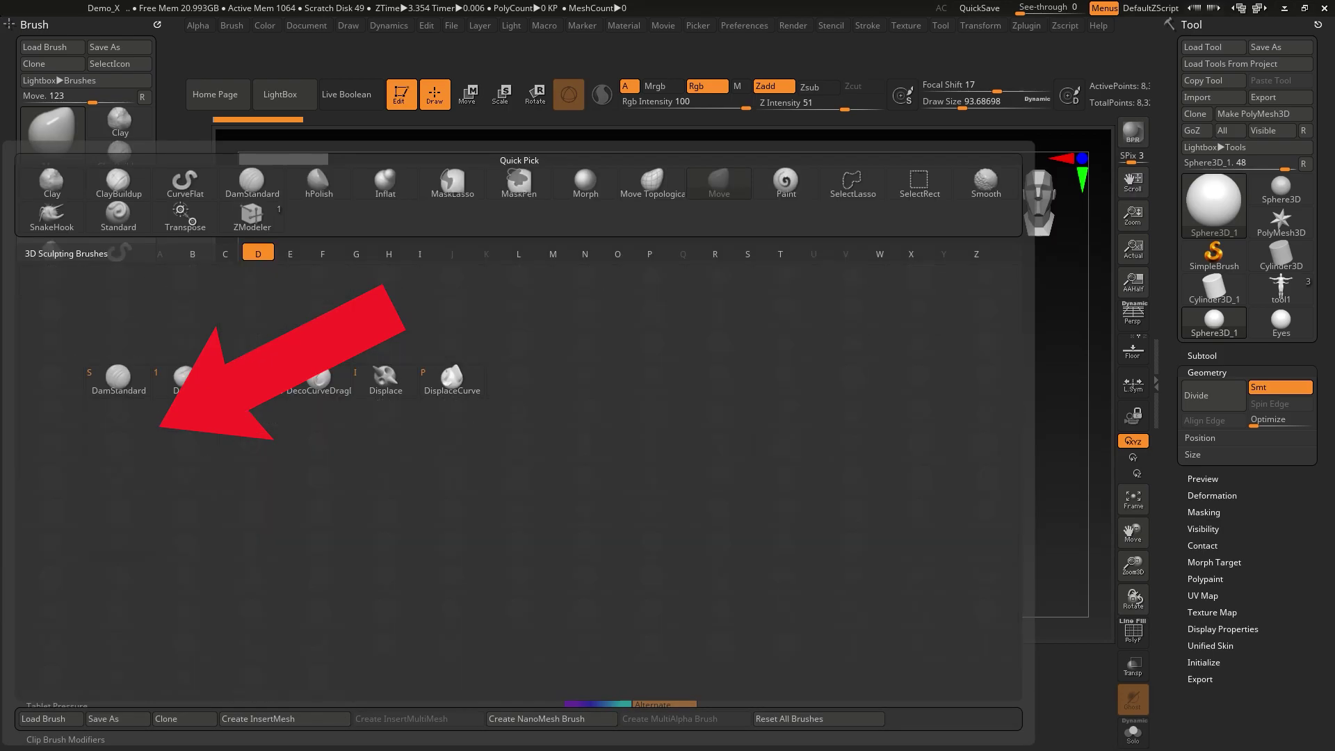
key("s")
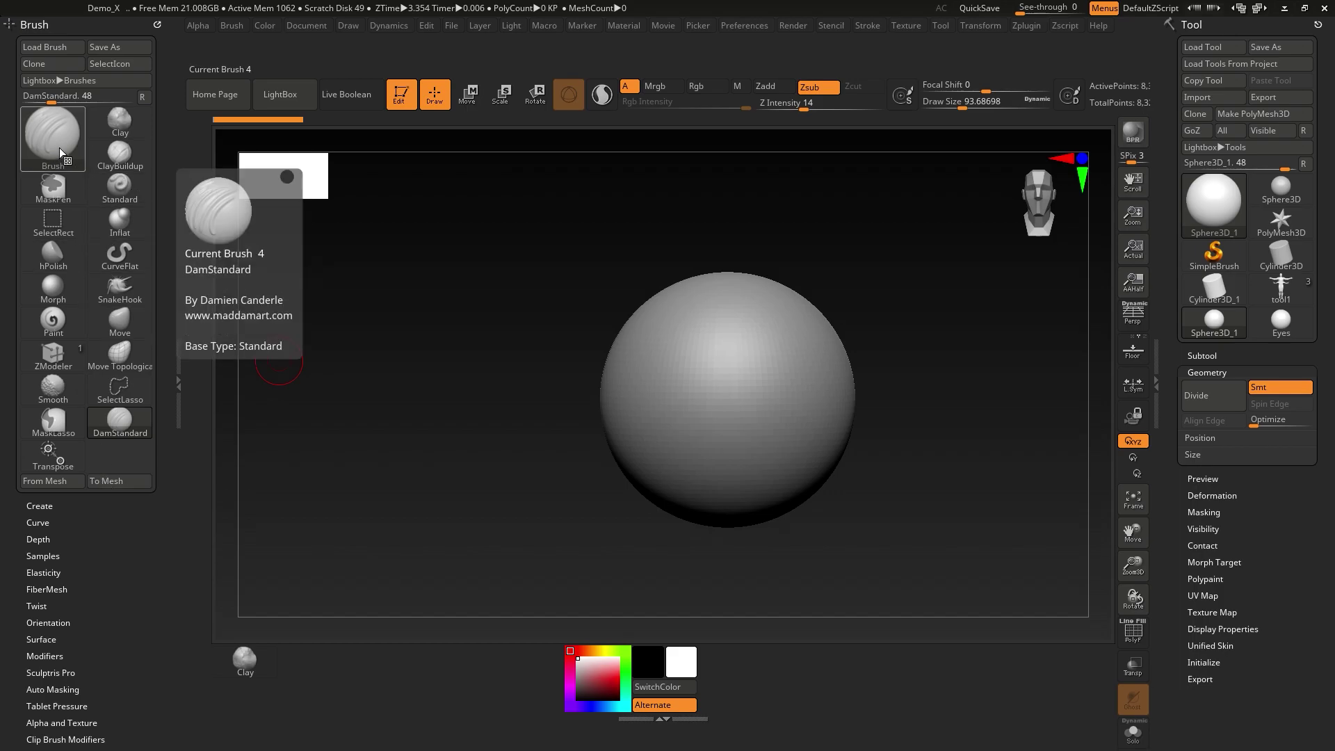
Switch to the Standard brush and place the DamStandard brush beside Clay on the shelf below the canvas.
left_click(122, 189)
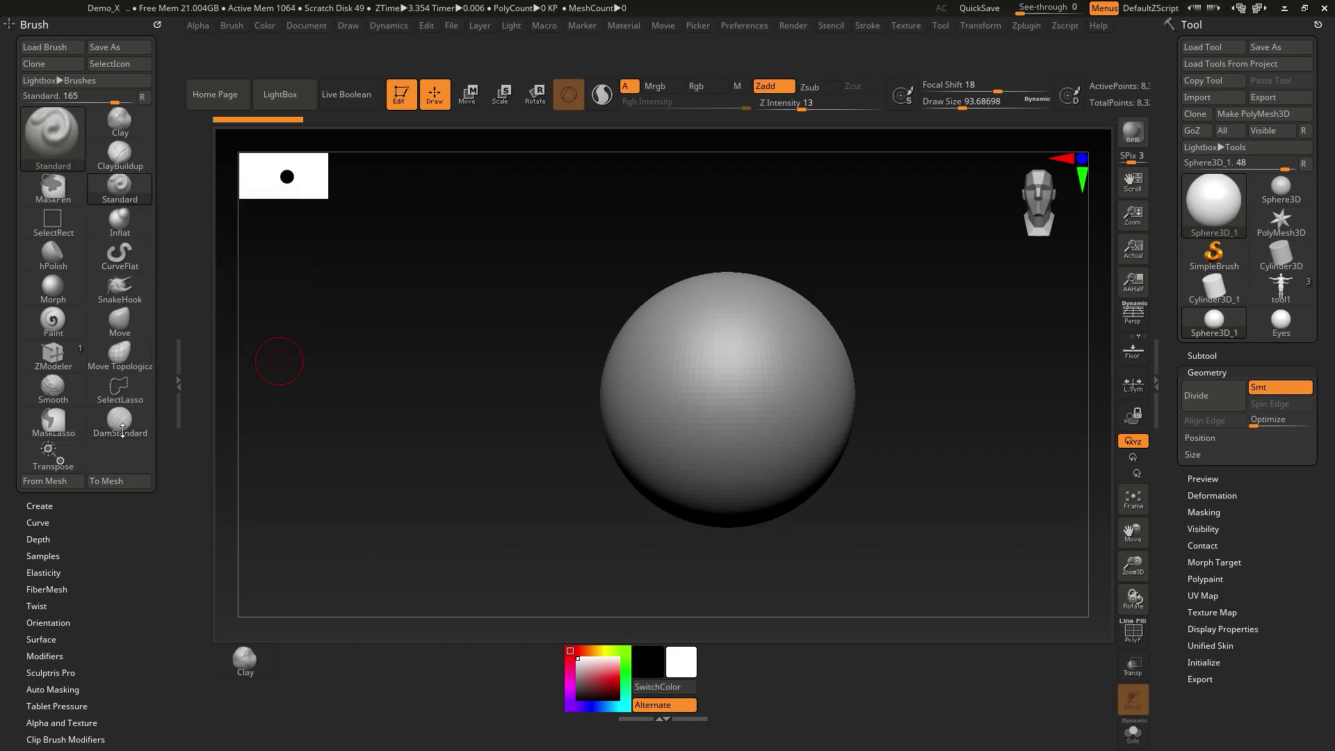
mouse_move(125, 425)
left_mouse_down("ctrl+alt")
mouse_move(283, 611)
mouse_move(310, 679)
left_mouse_up("ctrl+alt")
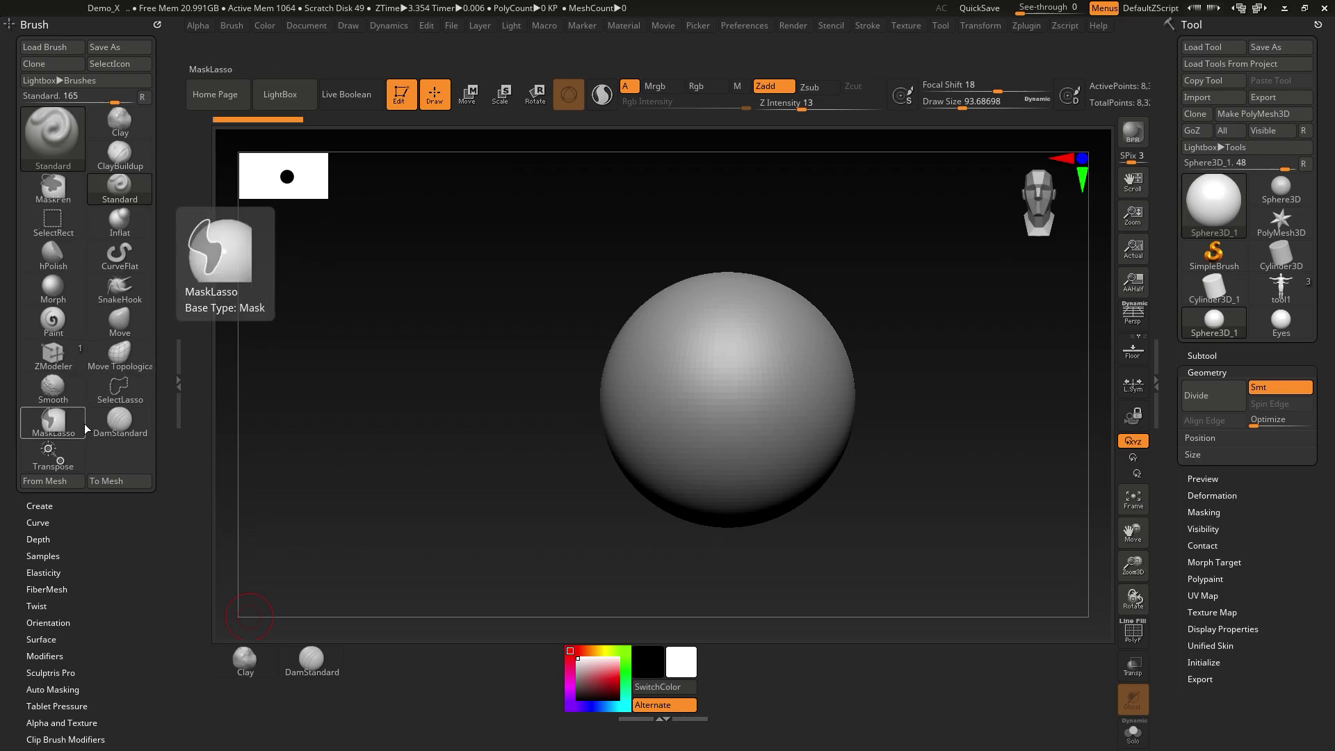
Place the SelectLasso, SelectRect and ZModeler brushes beside DamStandard on the shelf below the canvas.
left_click_drag(137, 395, 381, 655, "ctrl+alt")
left_click(52, 221)
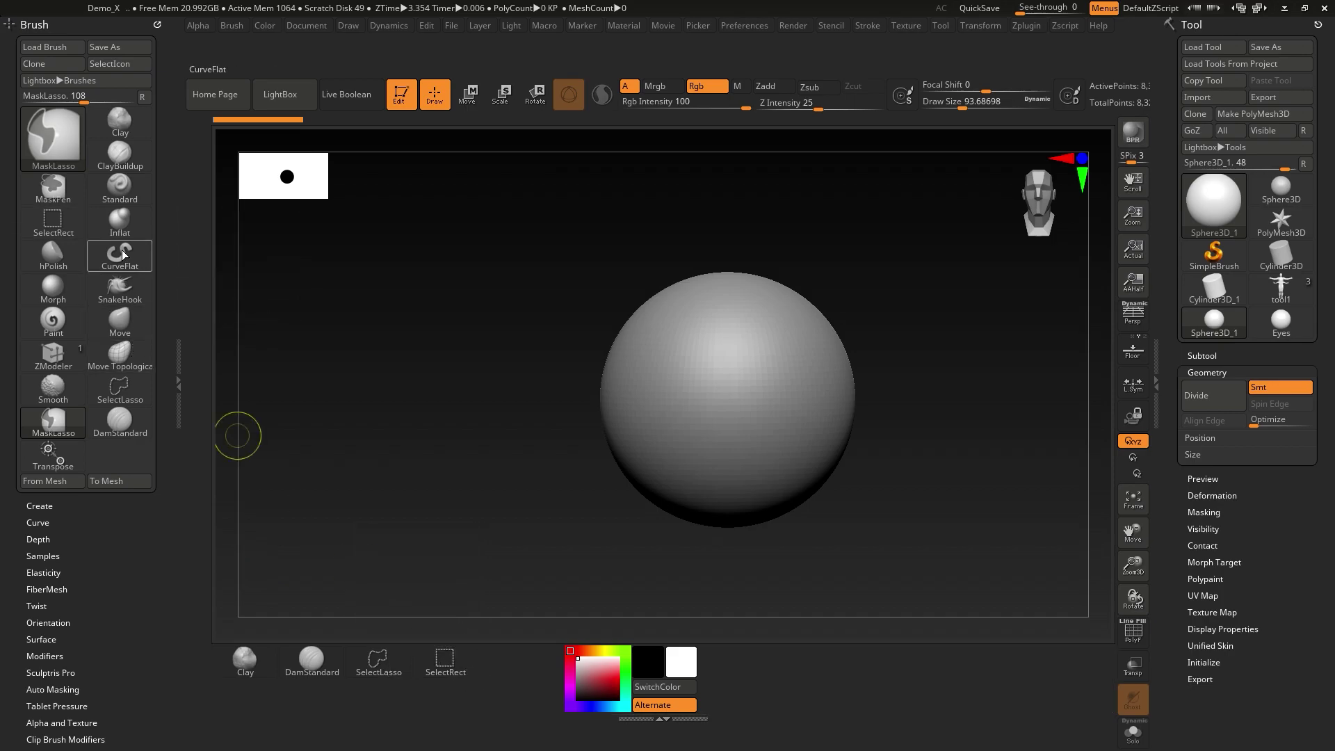
left_click(53, 354)
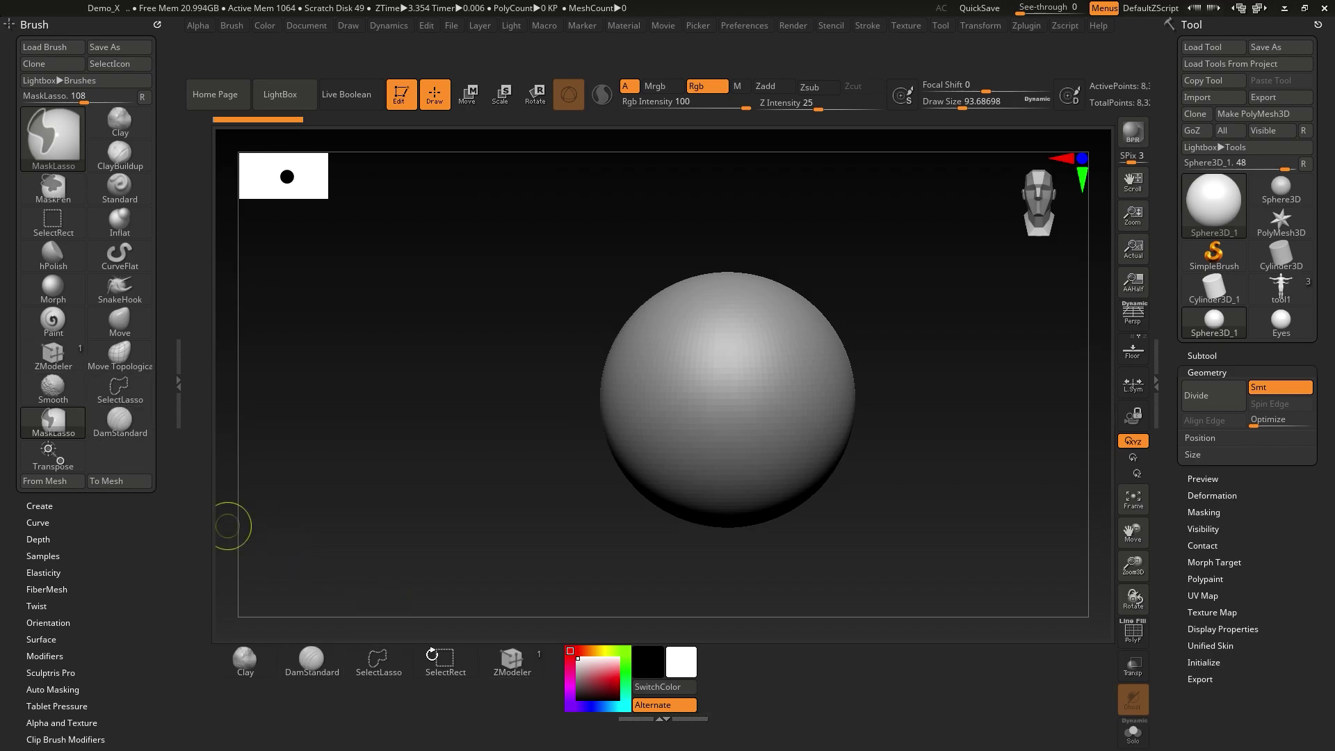
Switch back to the Standard brush and collapse the side tray holding the Brush palette.
key("b")
key("s")
key("t")
left_click(179, 379)
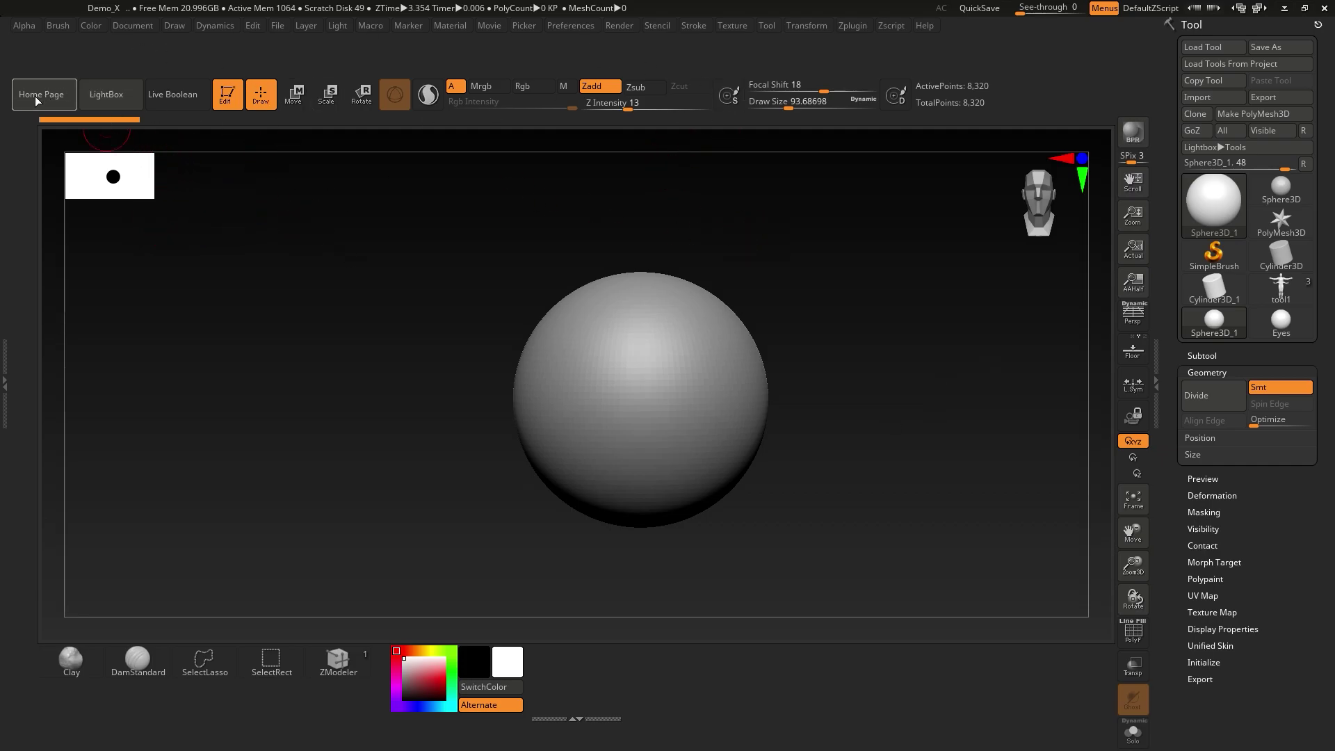
Turn off Enable Customize to lock the rearranged interface layout.
key("ctrl")
key("ctrl")
left_click(578, 29)
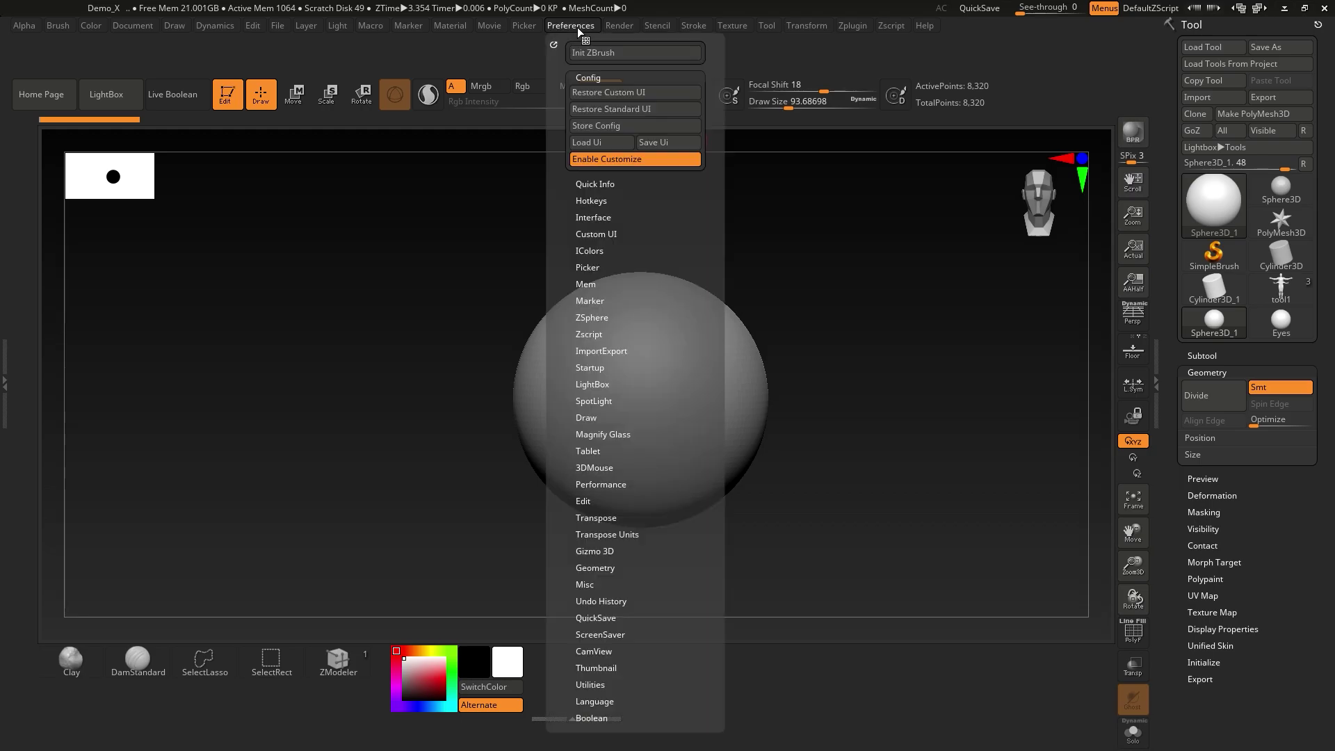
left_click(604, 159)
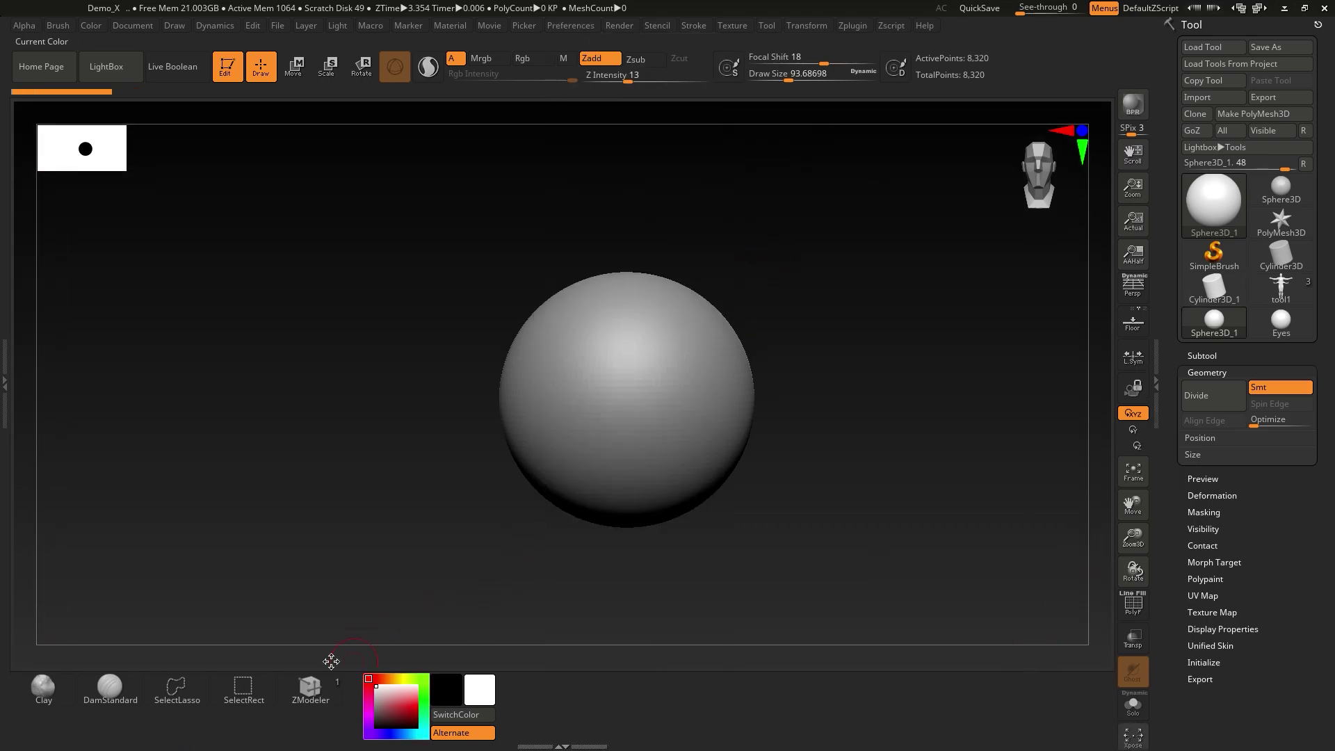
Save the customized interface as a user interface configuration file.
left_click(573, 25)
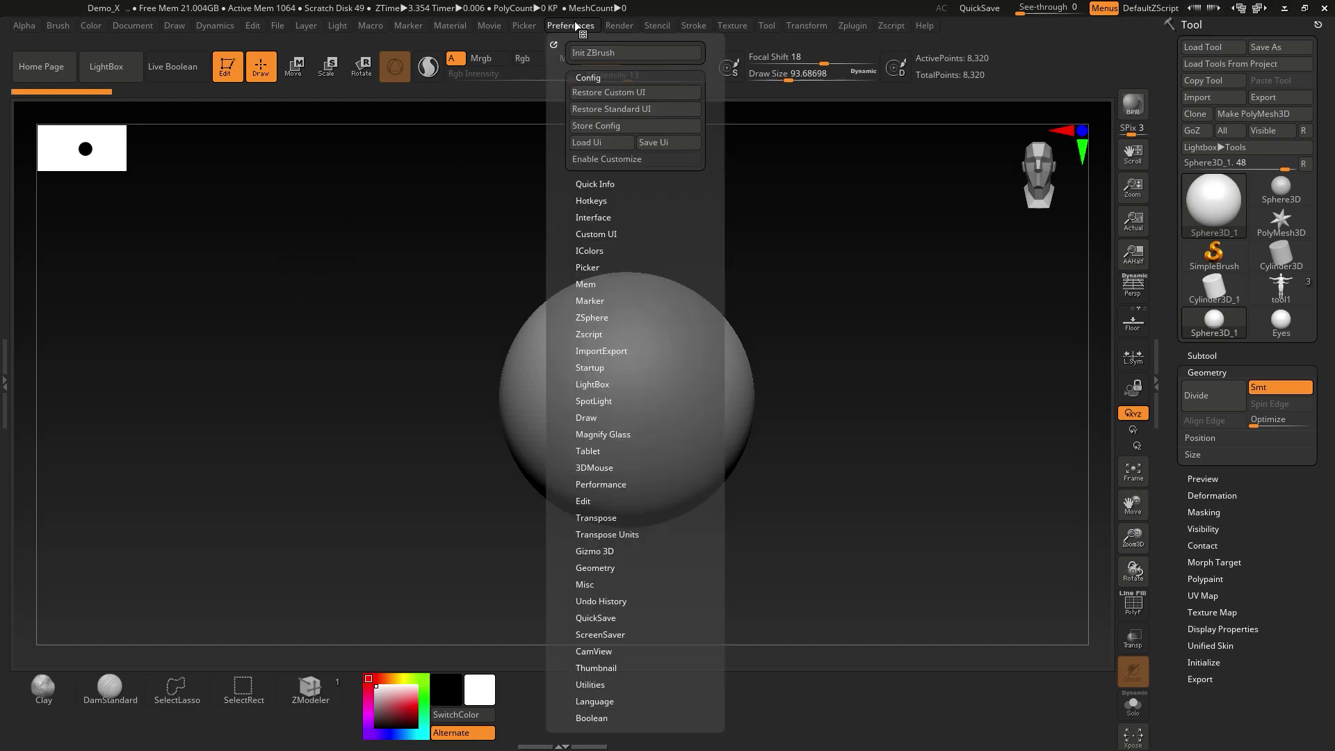
left_click(690, 145)
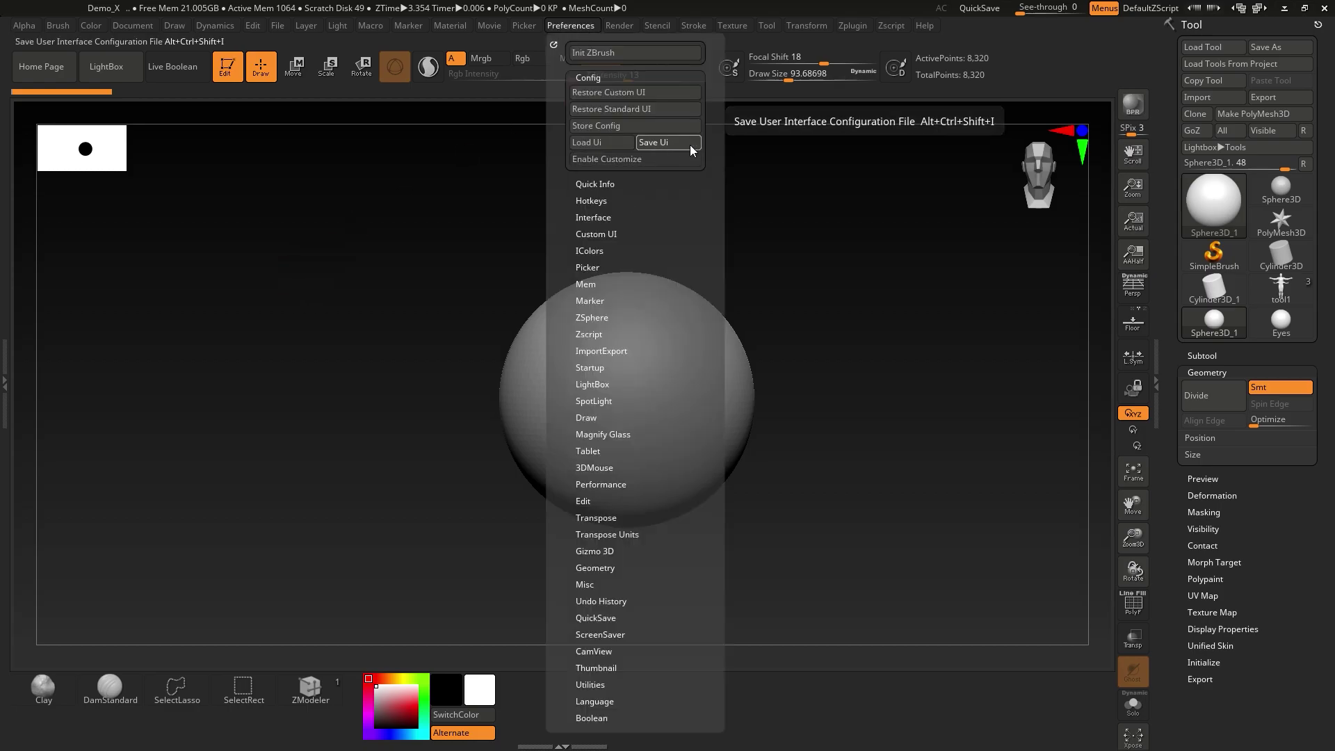
left_click(936, 654)
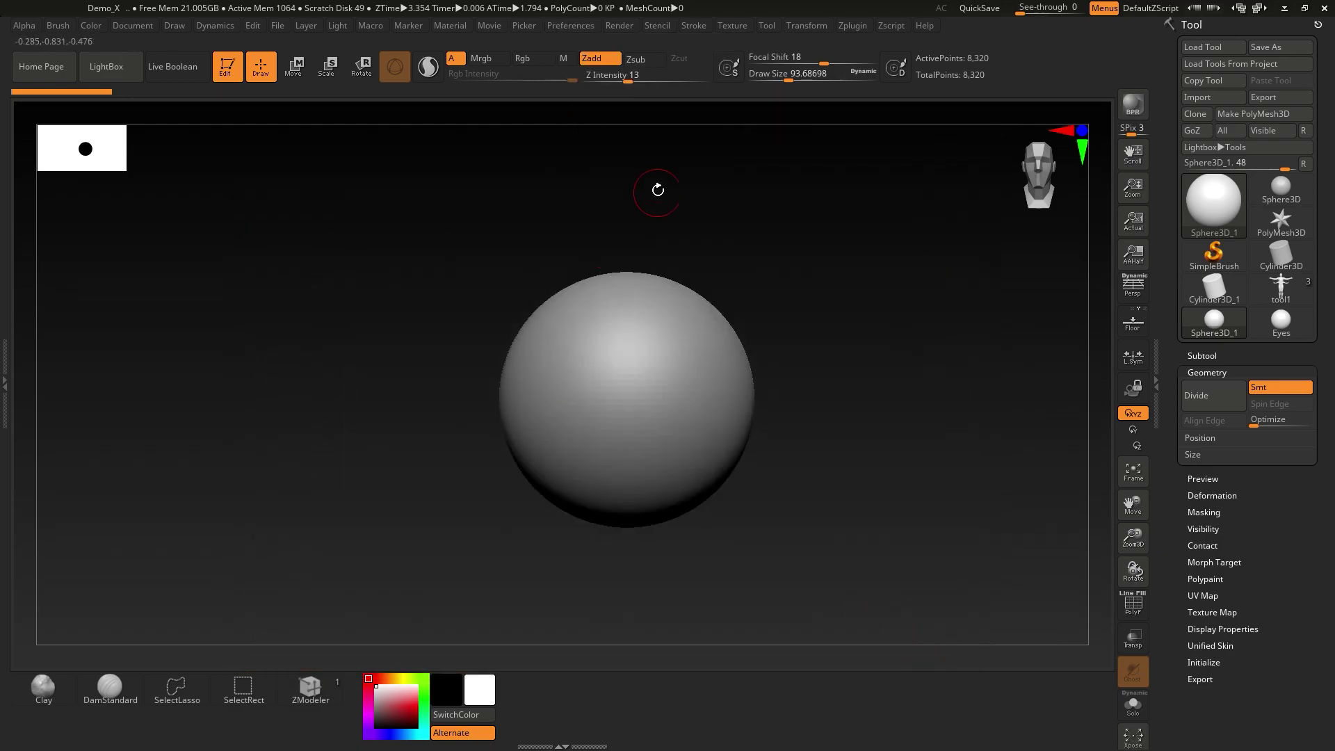
Check the new layout by toggling the shelves around the canvas off and on and expanding and collapsing the Brush palette tray.
left_click(583, 23)
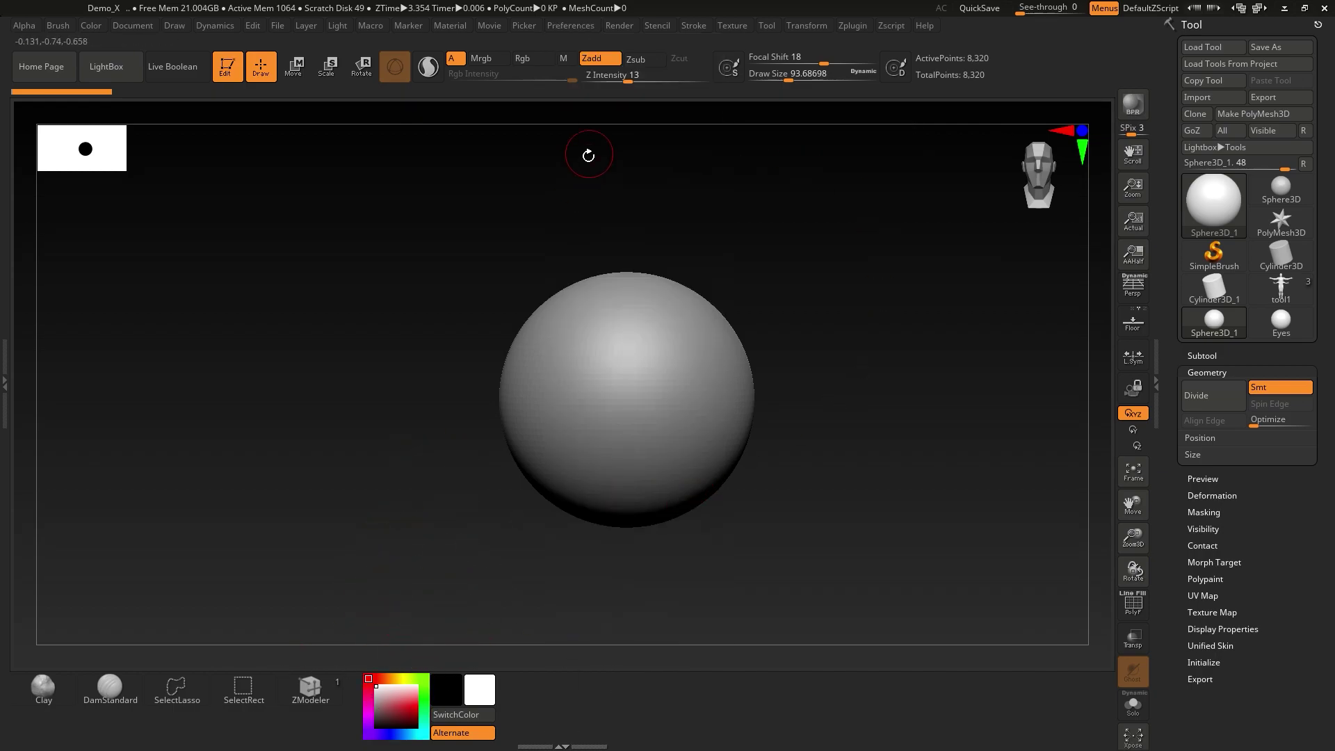
left_click(579, 28)
key("Tab")
key("Tab")
key("Tab")
key("Tab")
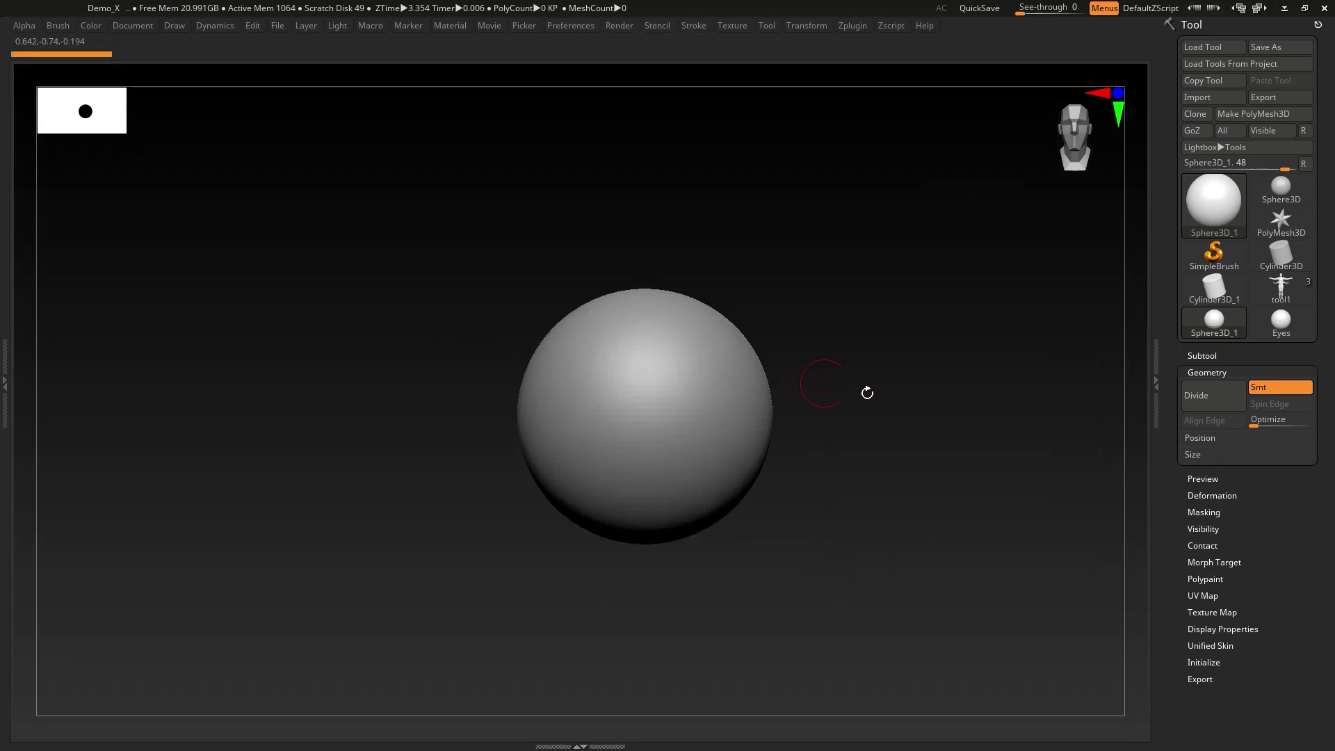
key("Tab")
key("Tab")
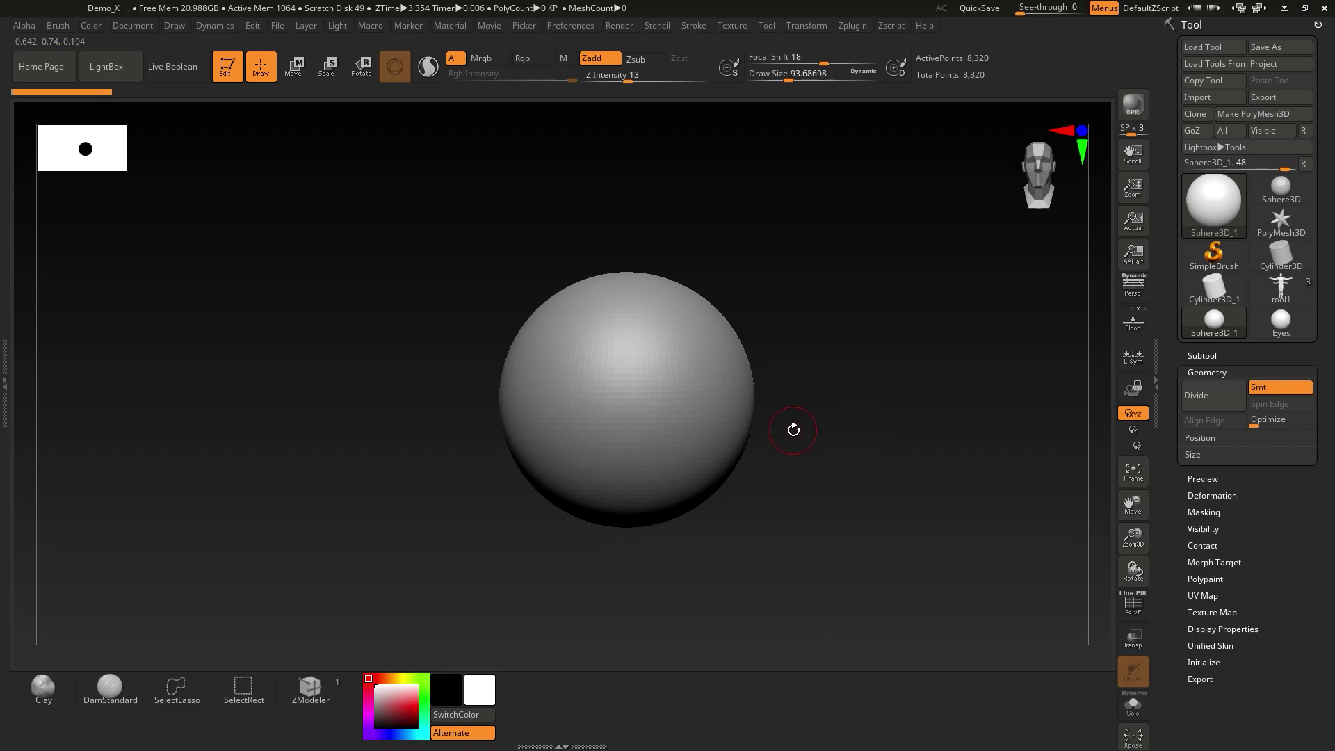
key("Tab")
key("Tab")
left_click(4, 381)
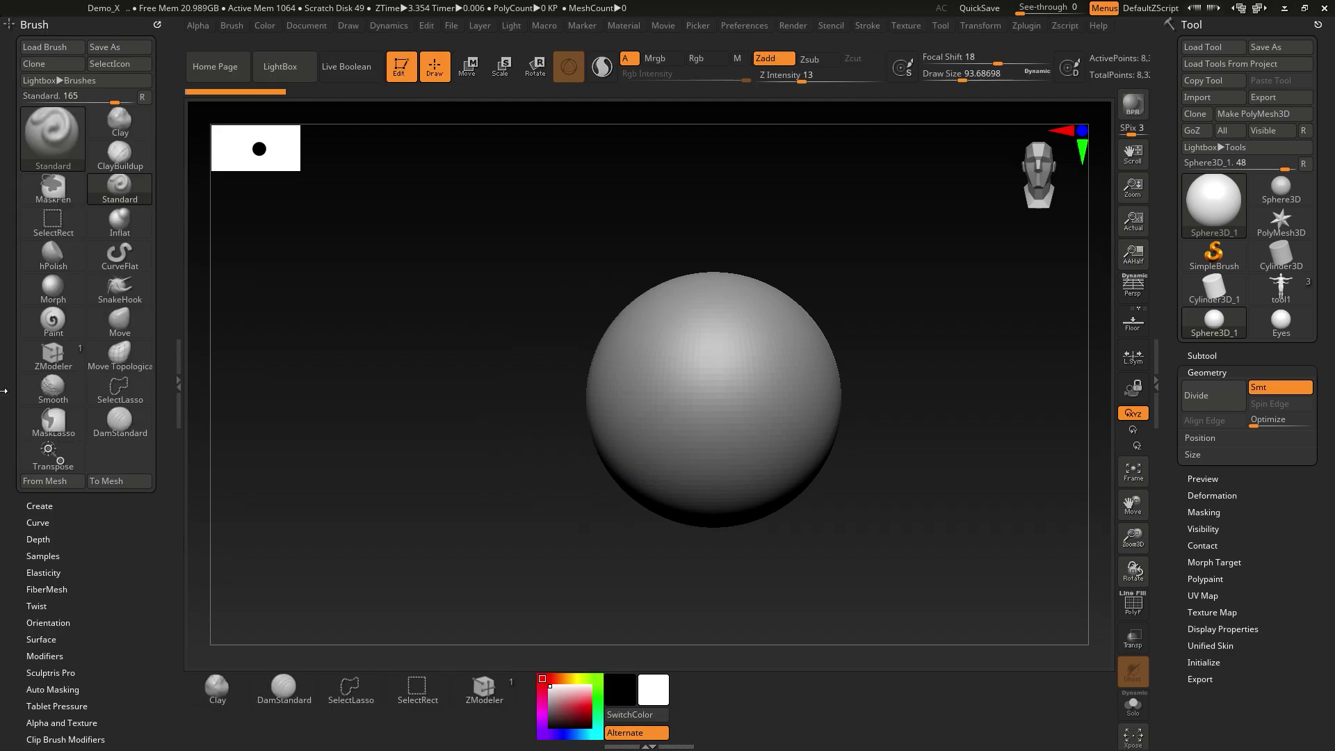
left_click(177, 370)
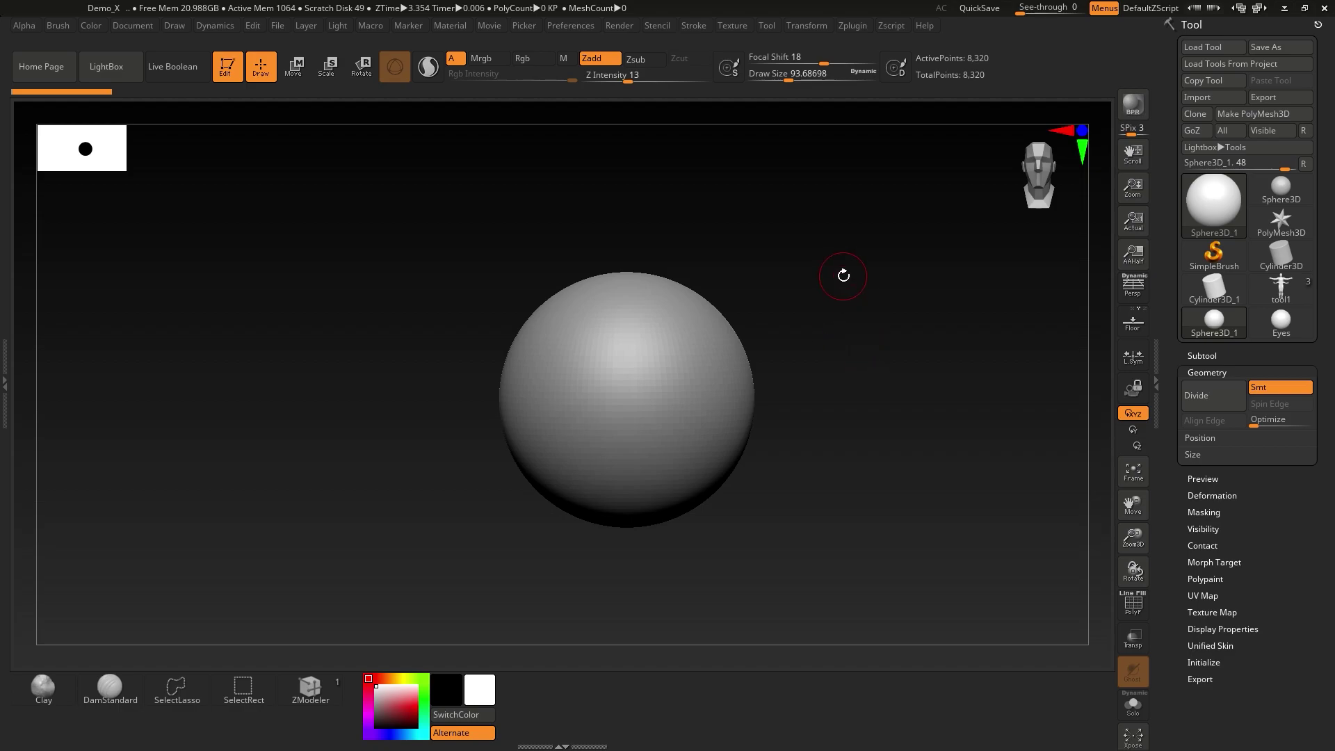
Lower the Range of the document background to flatten the canvas gradient.
left_click(569, 26)
left_click(137, 26)
mouse_move(147, 310)
left_mouse_down()
mouse_move(121, 319)
mouse_move(154, 320)
mouse_move(142, 319)
left_mouse_up()
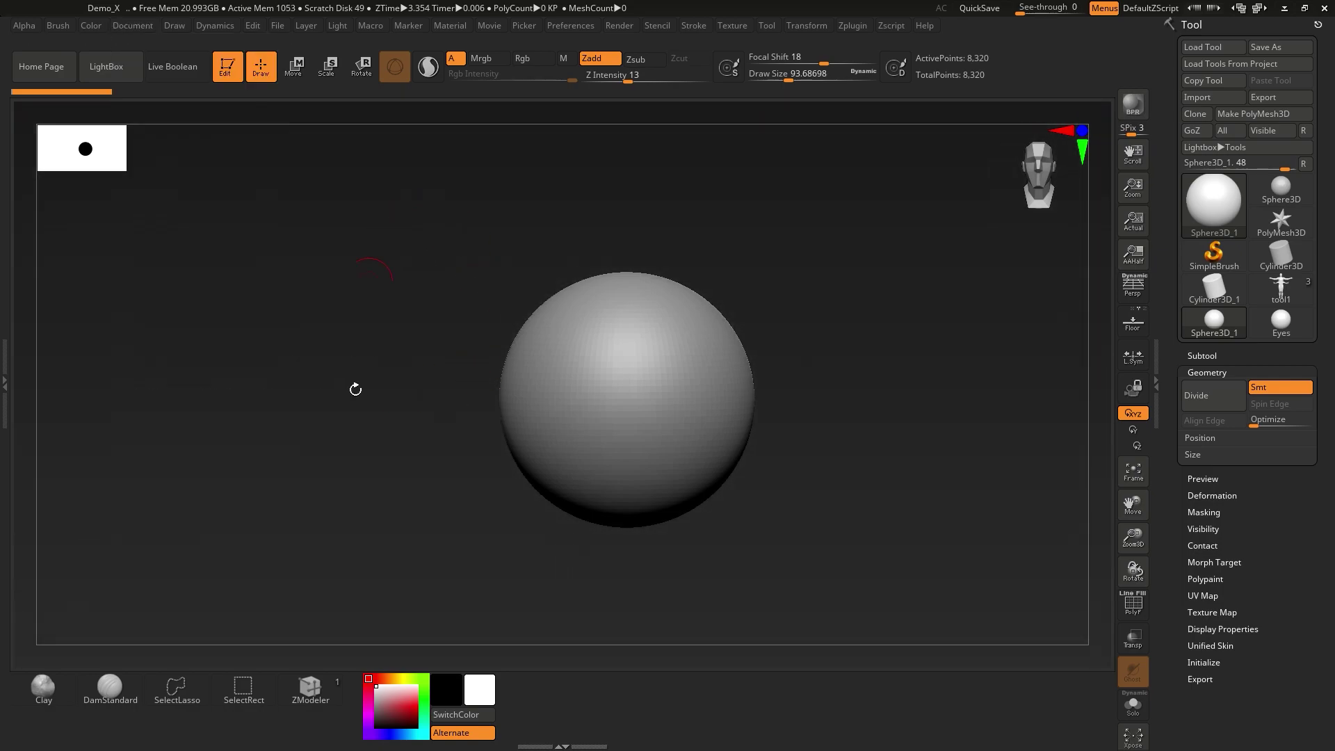
Pick a muted pink as the main color and apply it as the document background color.
left_click(127, 26)
left_click(486, 690)
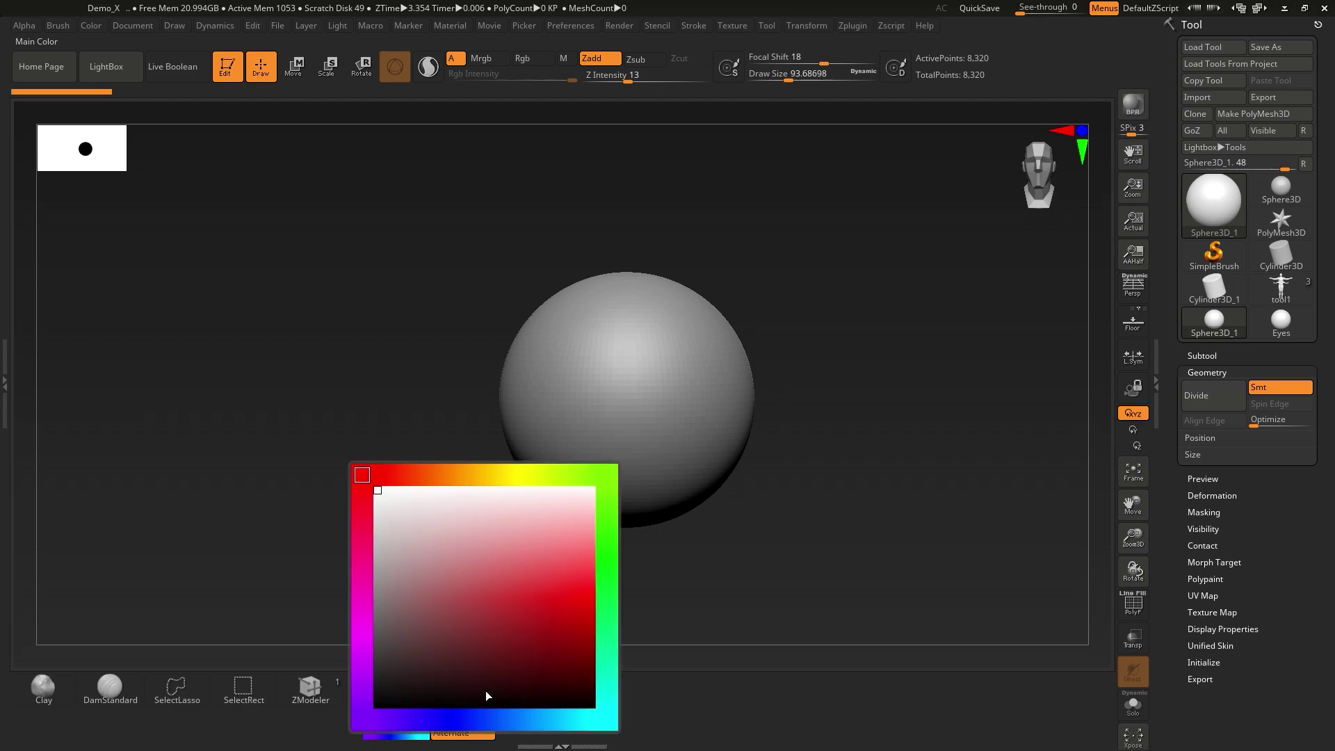
left_click_drag(478, 691, 425, 576)
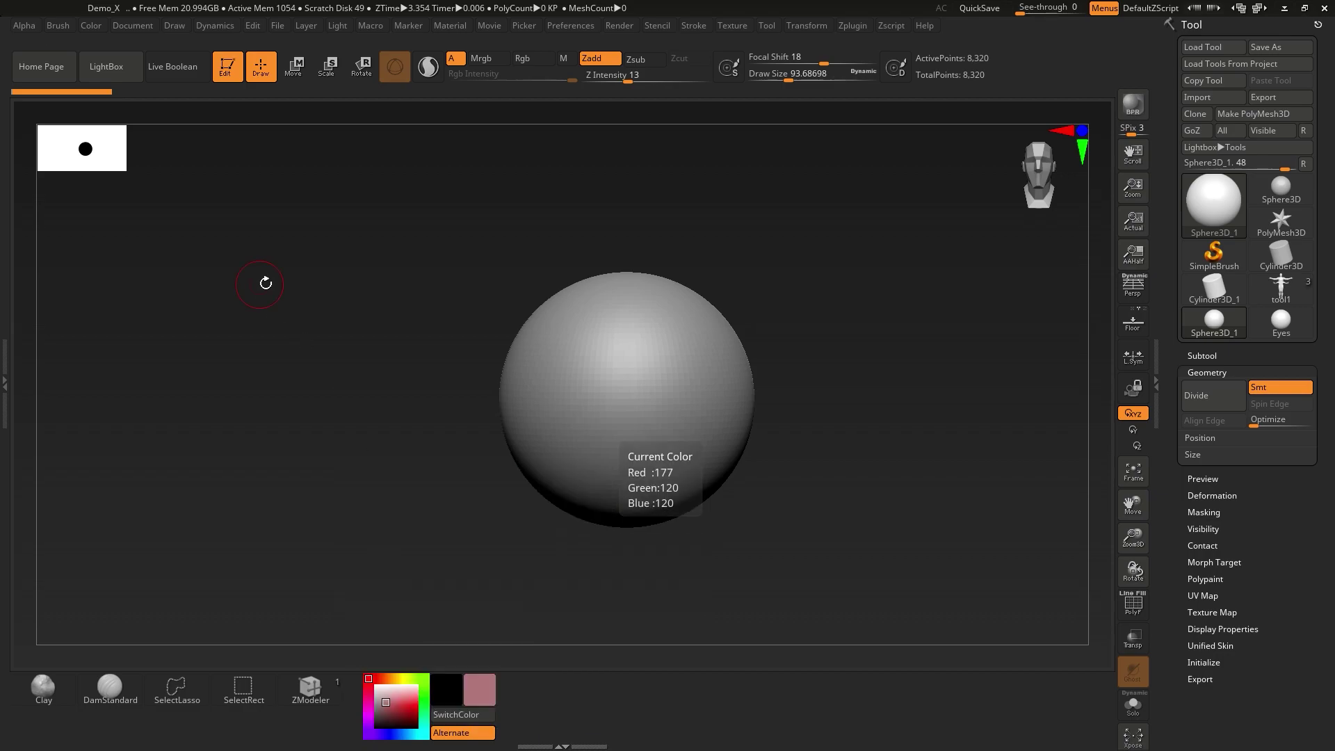
left_click(134, 26)
left_click(169, 291)
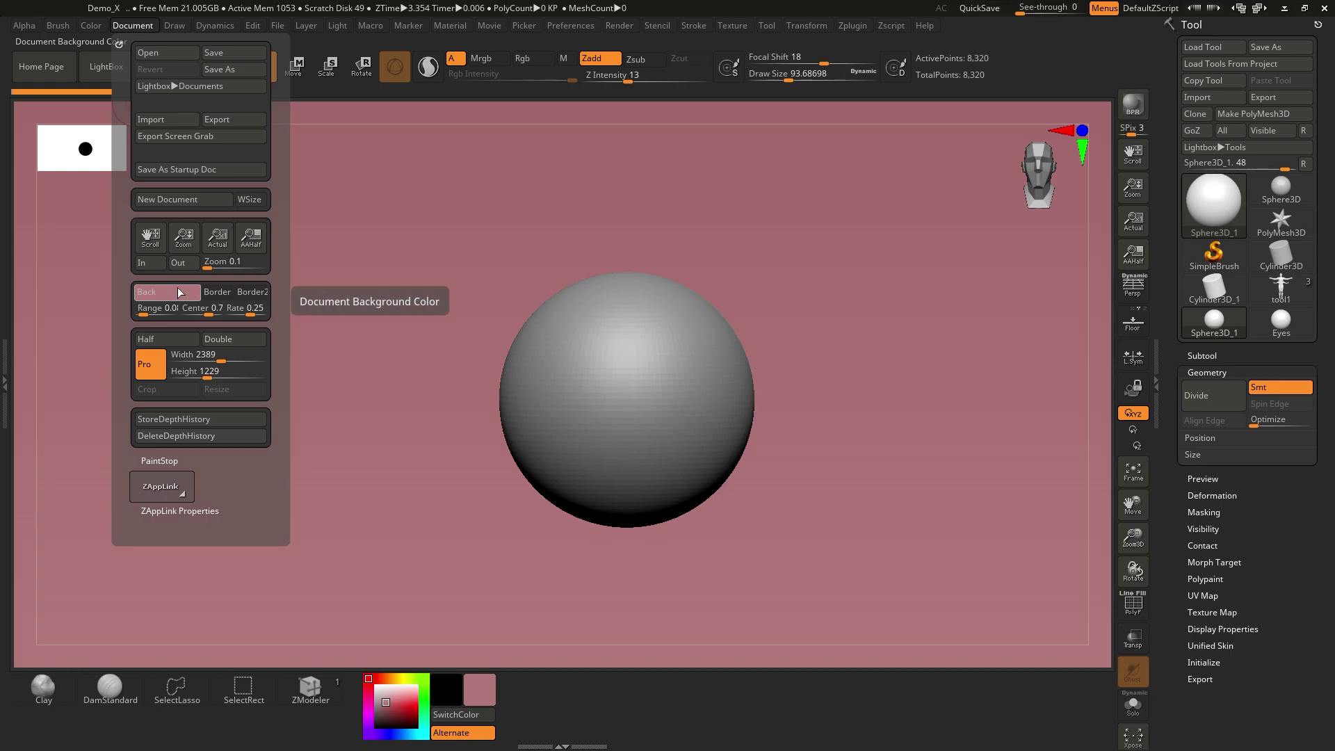
Set the document background Range to 0 and zoom the document out to show its full canvas area.
left_click(132, 25)
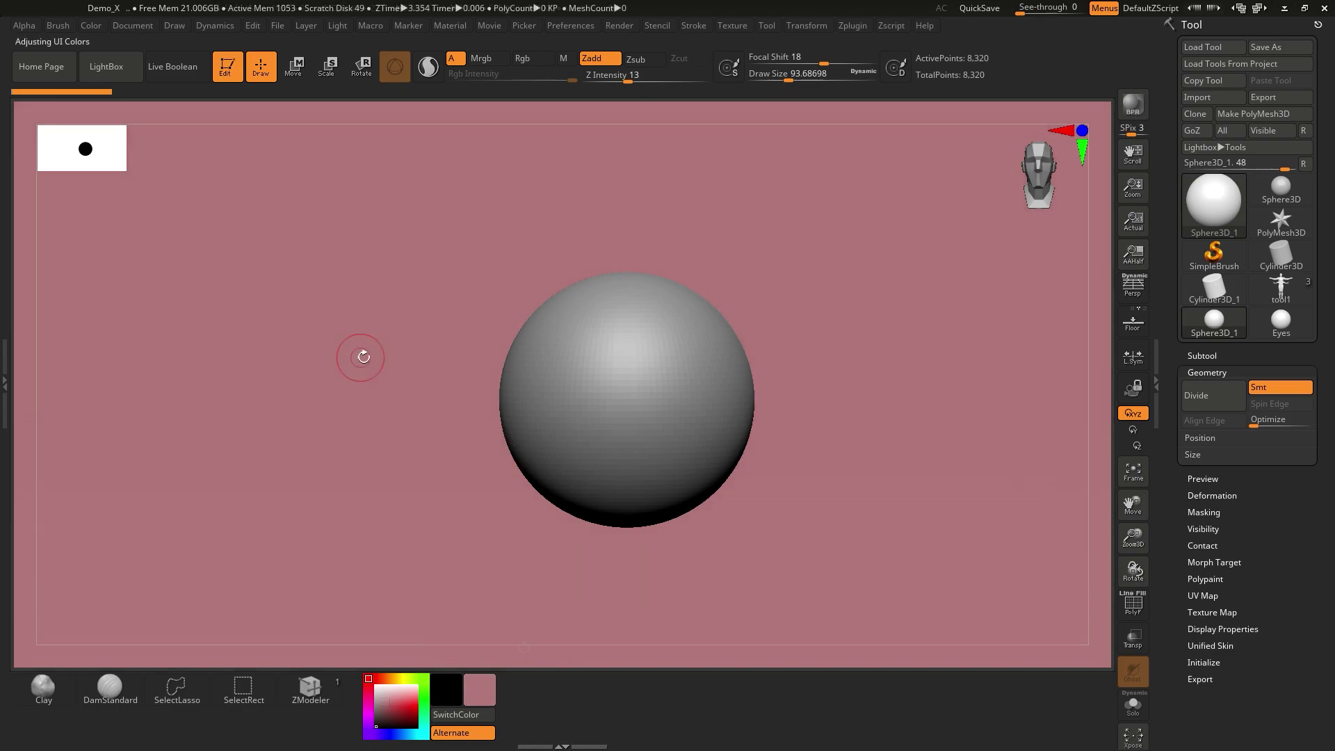
left_click(141, 25)
left_click_drag(1134, 195, 1133, 156)
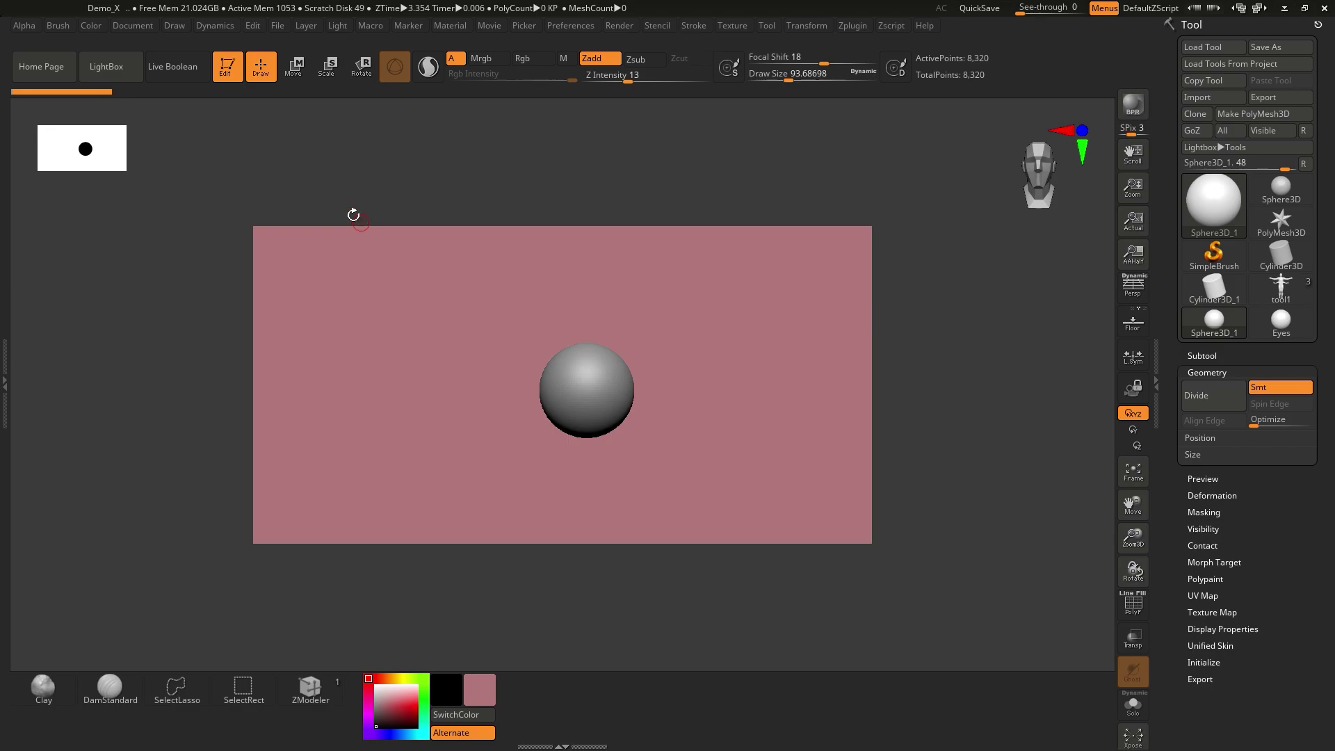
Resize the document to 512 by 512 without constrained proportions and accept the resize.
left_click(140, 22)
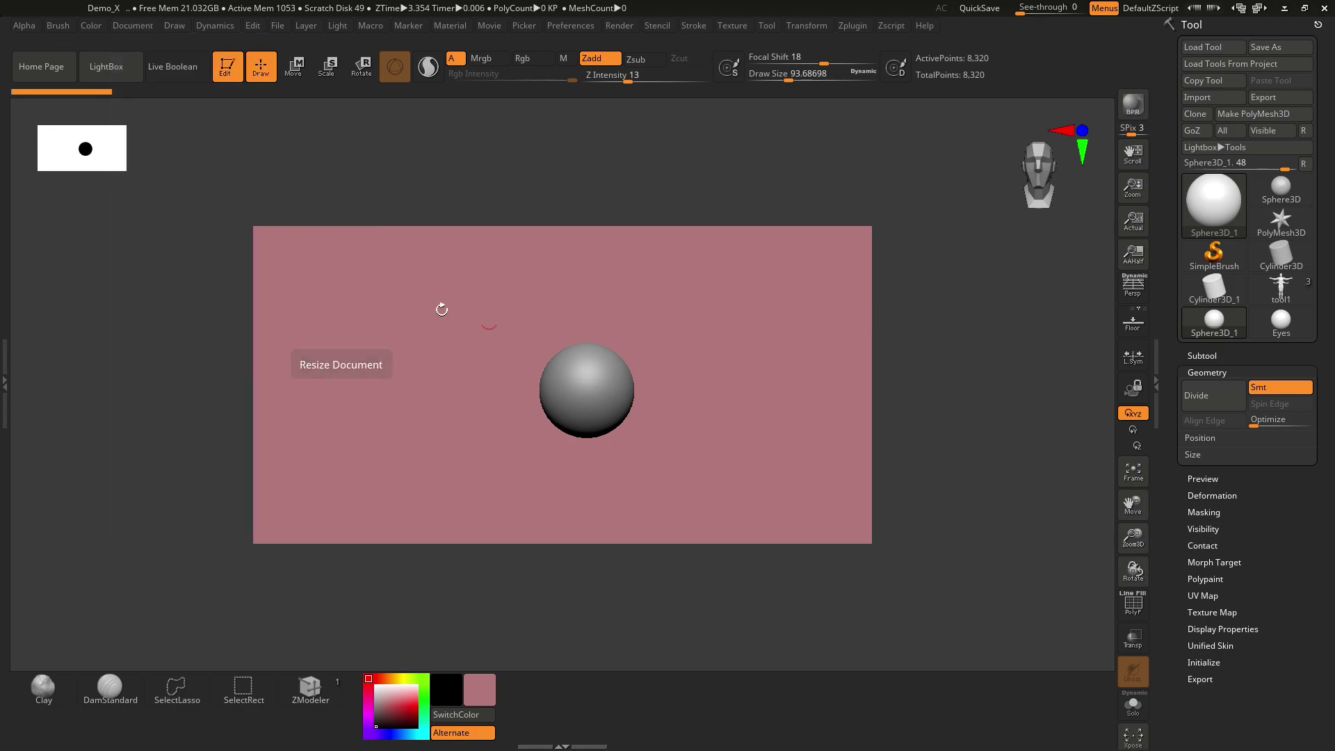
left_click(137, 21)
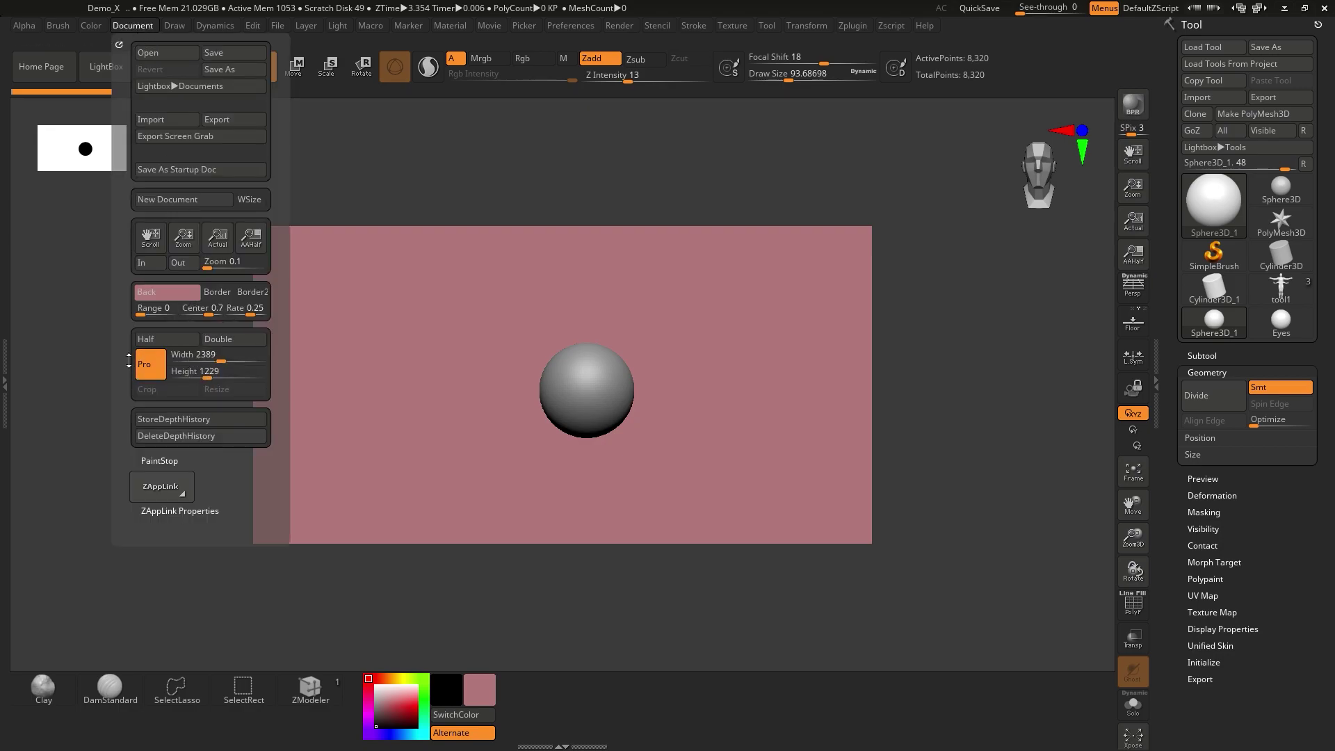
left_click(208, 354)
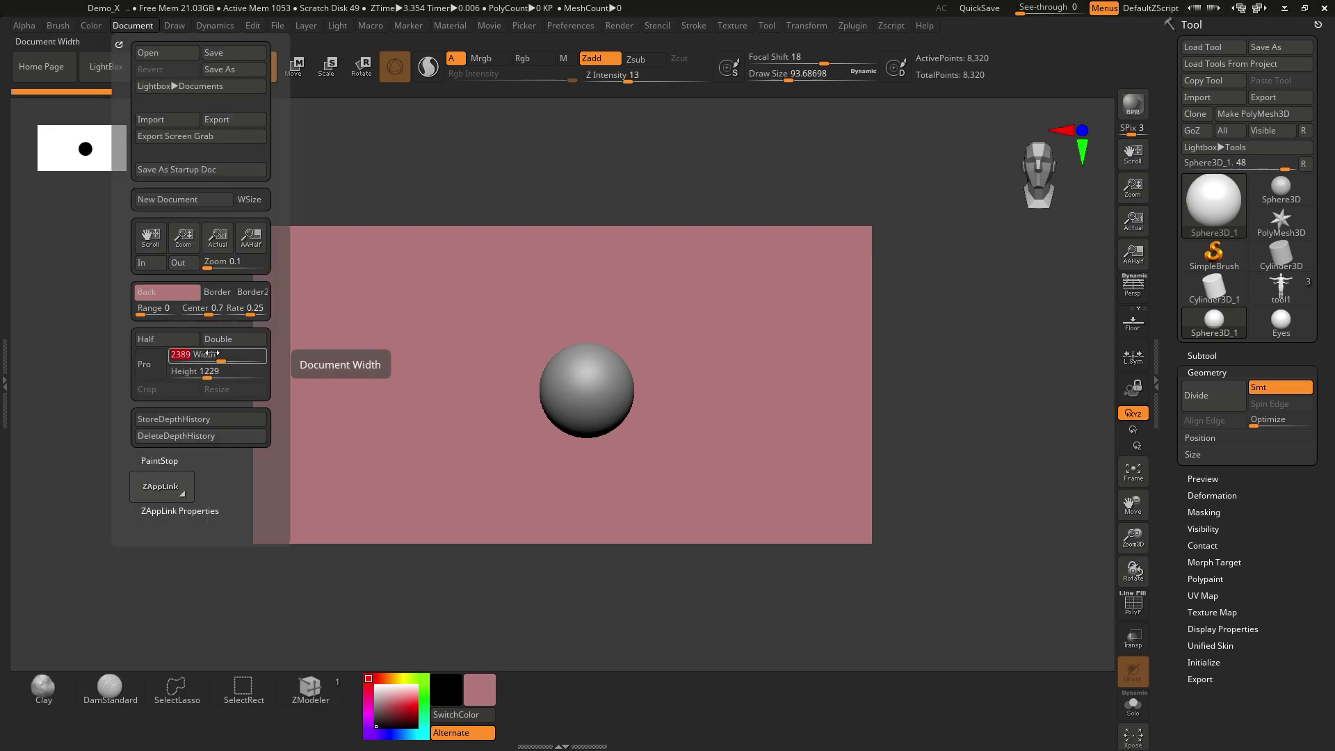
type("53")
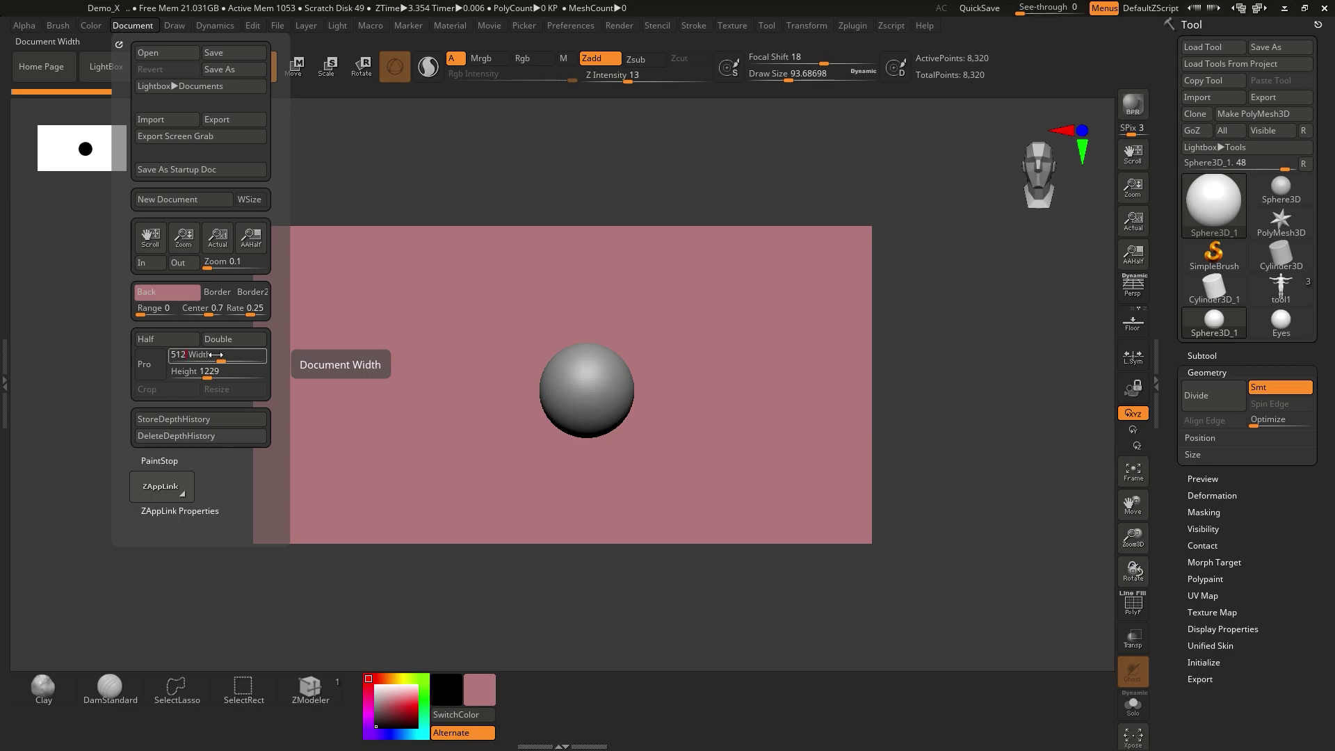
left_click(212, 372)
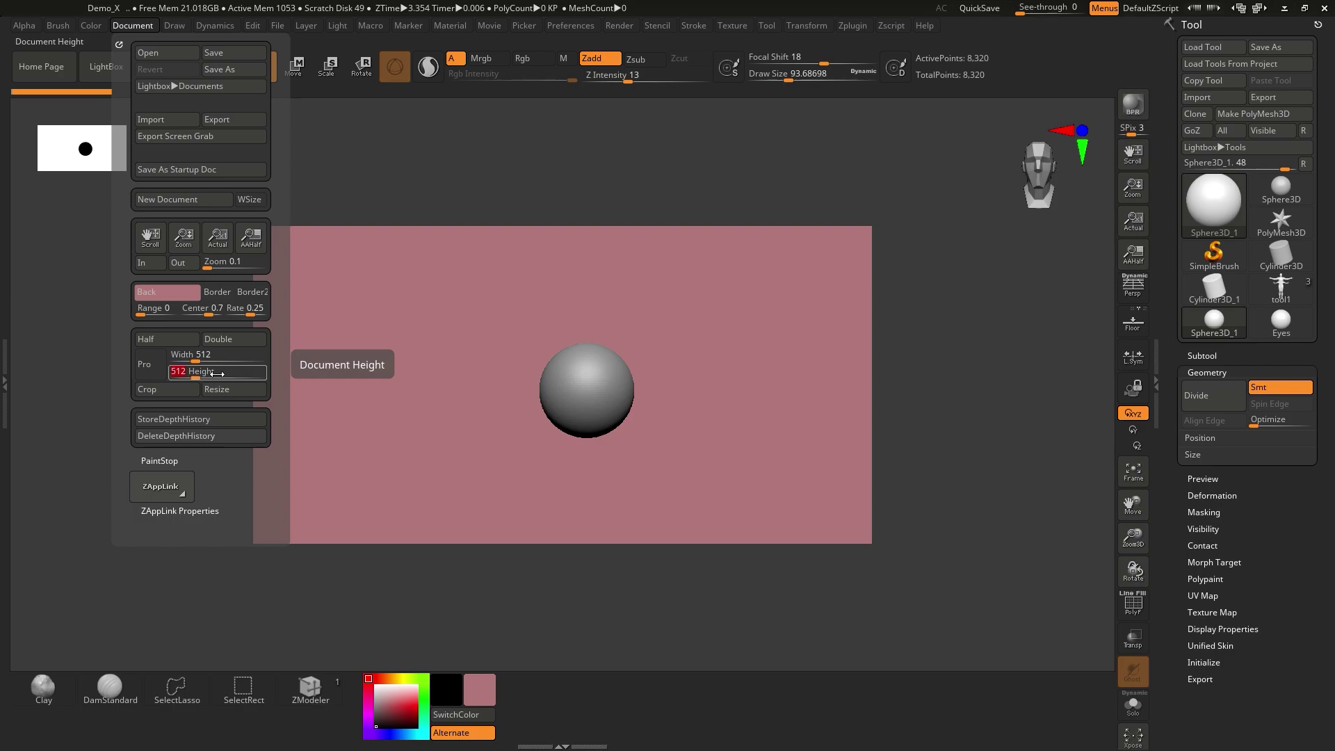
type("512")
left_click(225, 387)
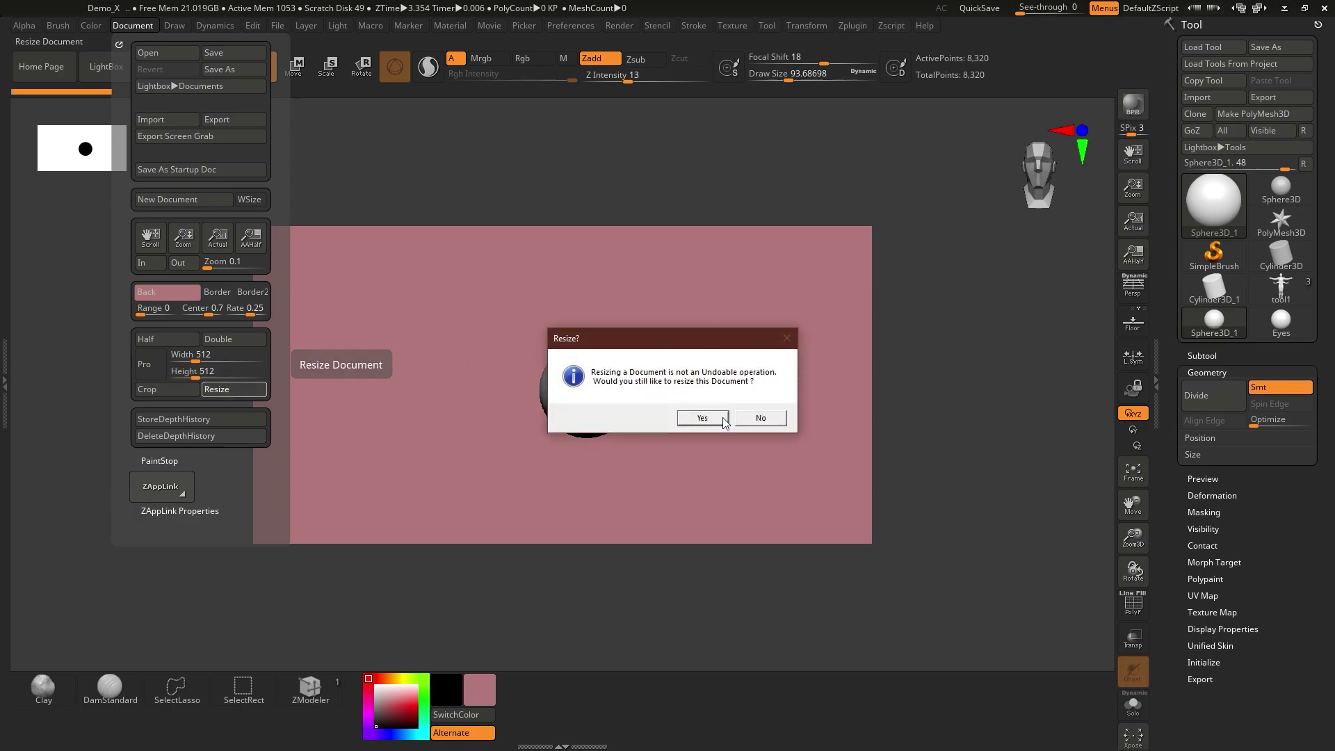
left_click(702, 418)
Clear the resized canvas, draw the sphere on it again and enter Edit mode.
key("ctrl+n")
left_click_drag(545, 352, 607, 468)
key("t")
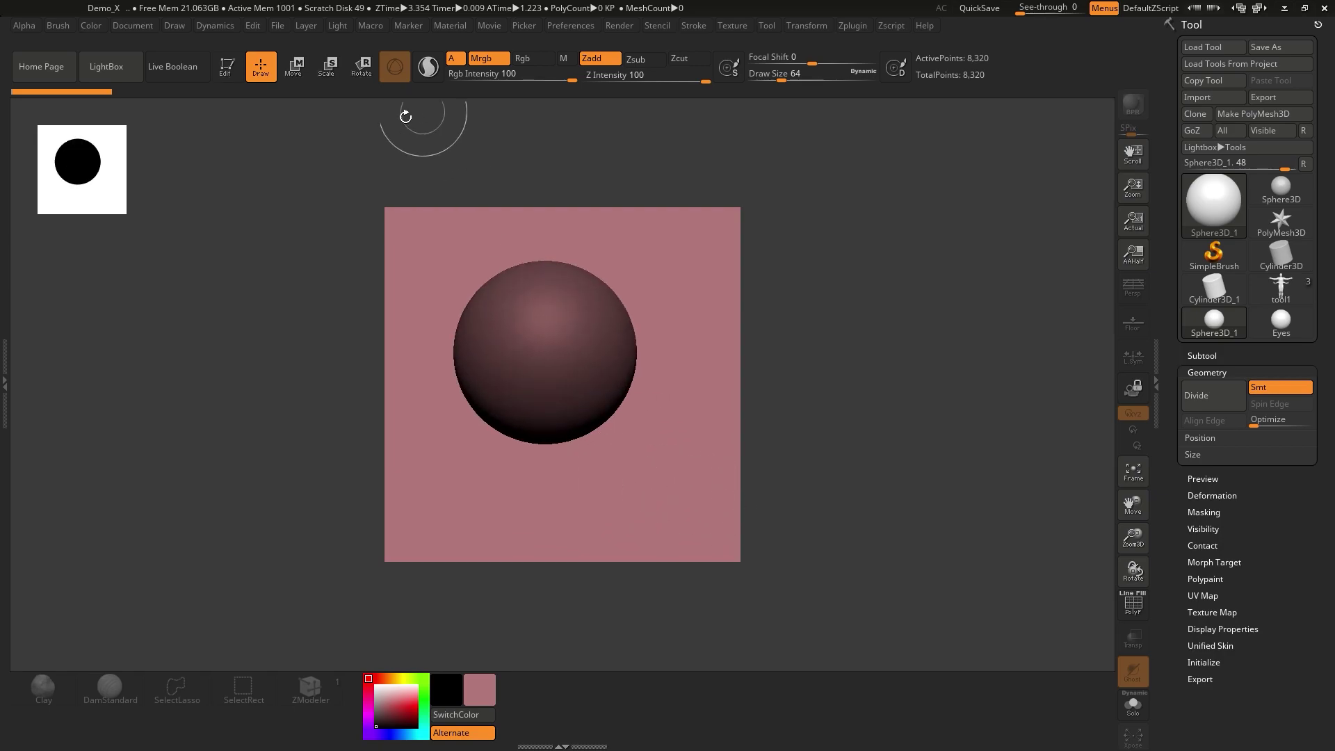
left_click(226, 72)
key("space")
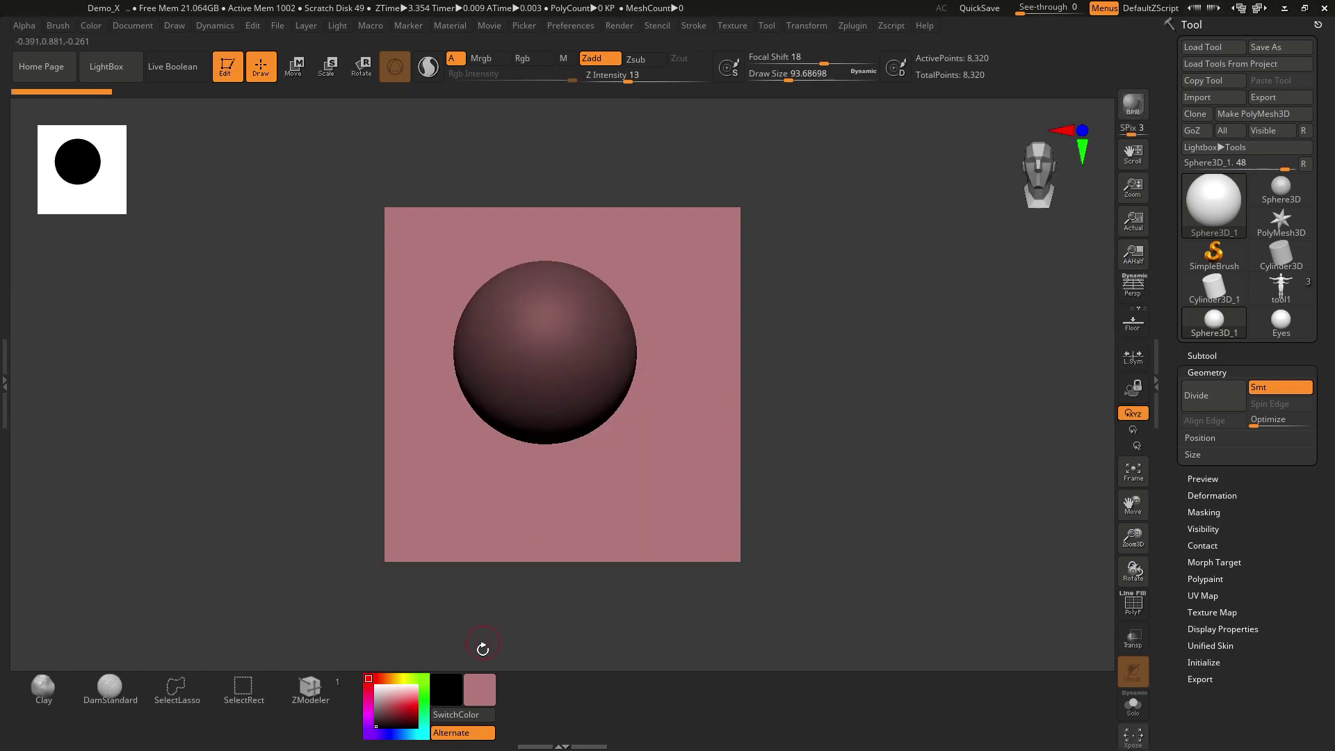
Change the main color to white so the sphere loses its pink tint.
left_click(470, 694)
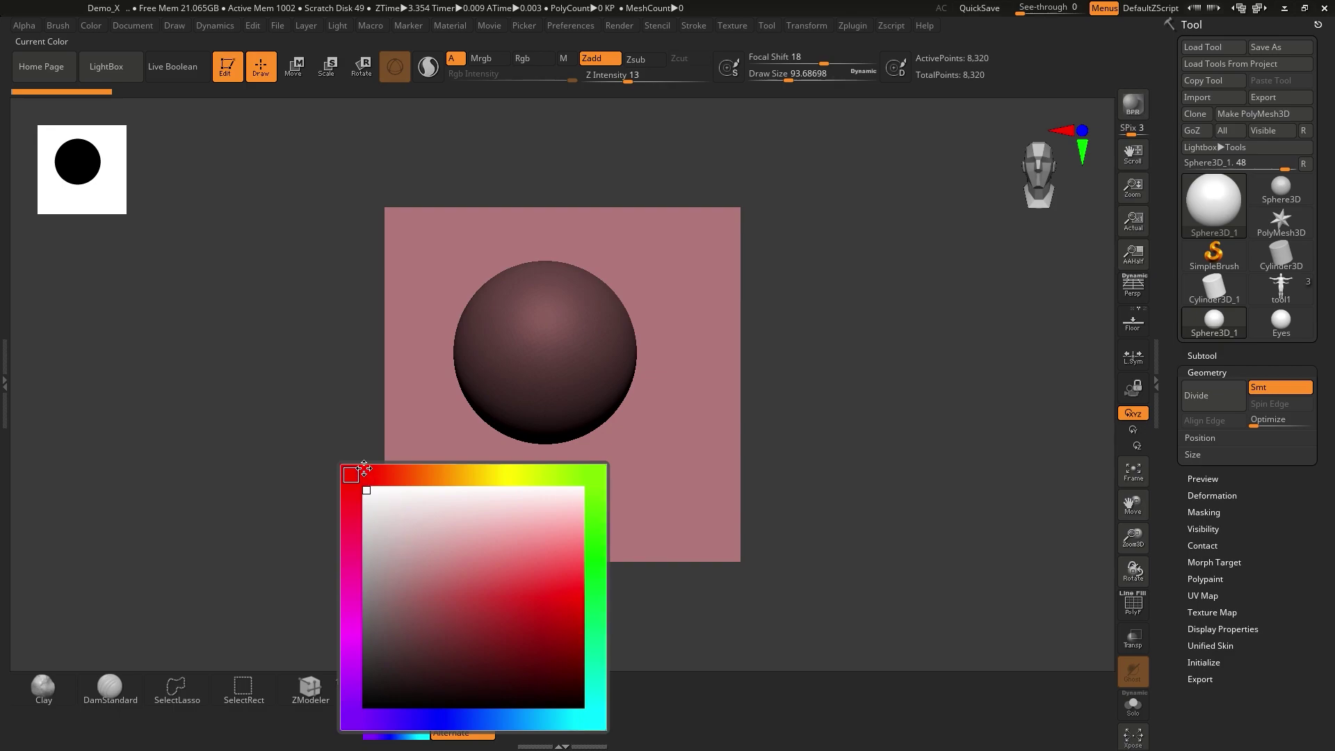
right_click_drag(586, 352, 594, 404, "alt")
right_click_drag(598, 330, 621, 382, "alt")
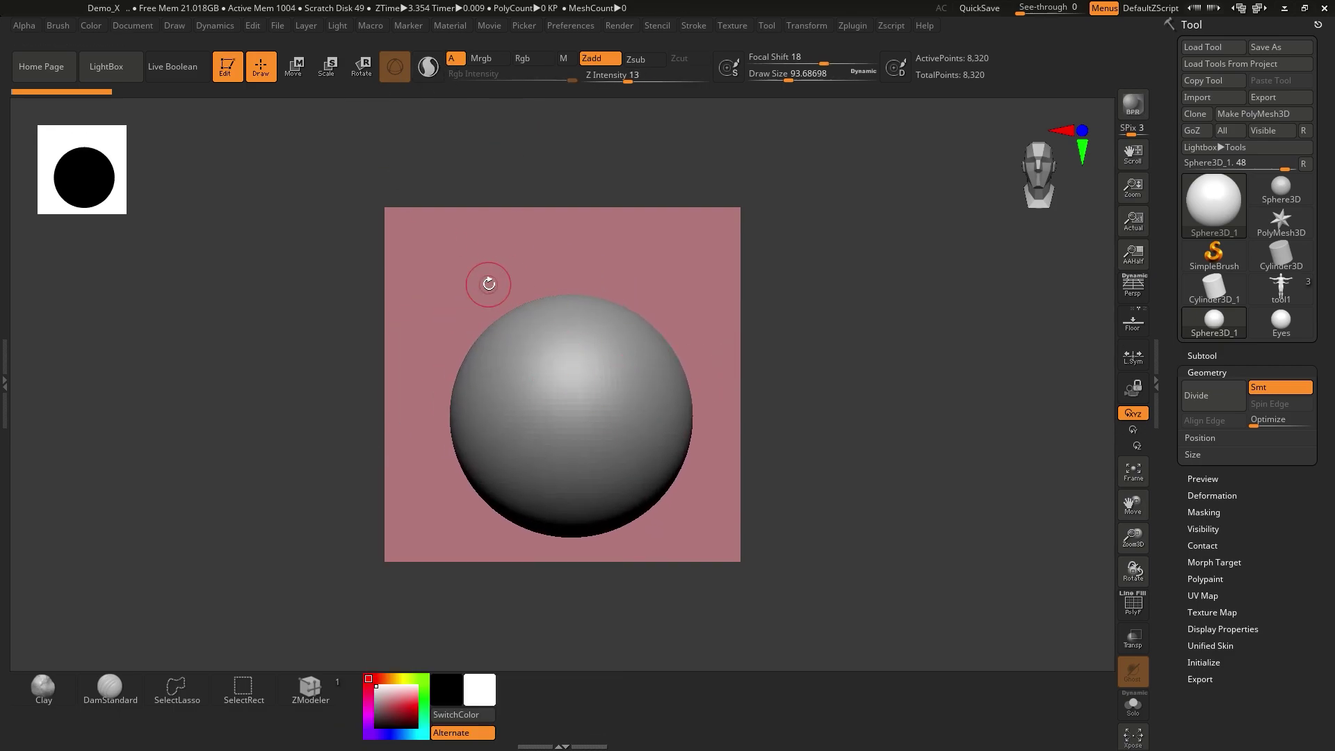
right_click_drag(556, 337, 575, 358, "alt")
right_click_drag(621, 412, 619, 389, "alt")
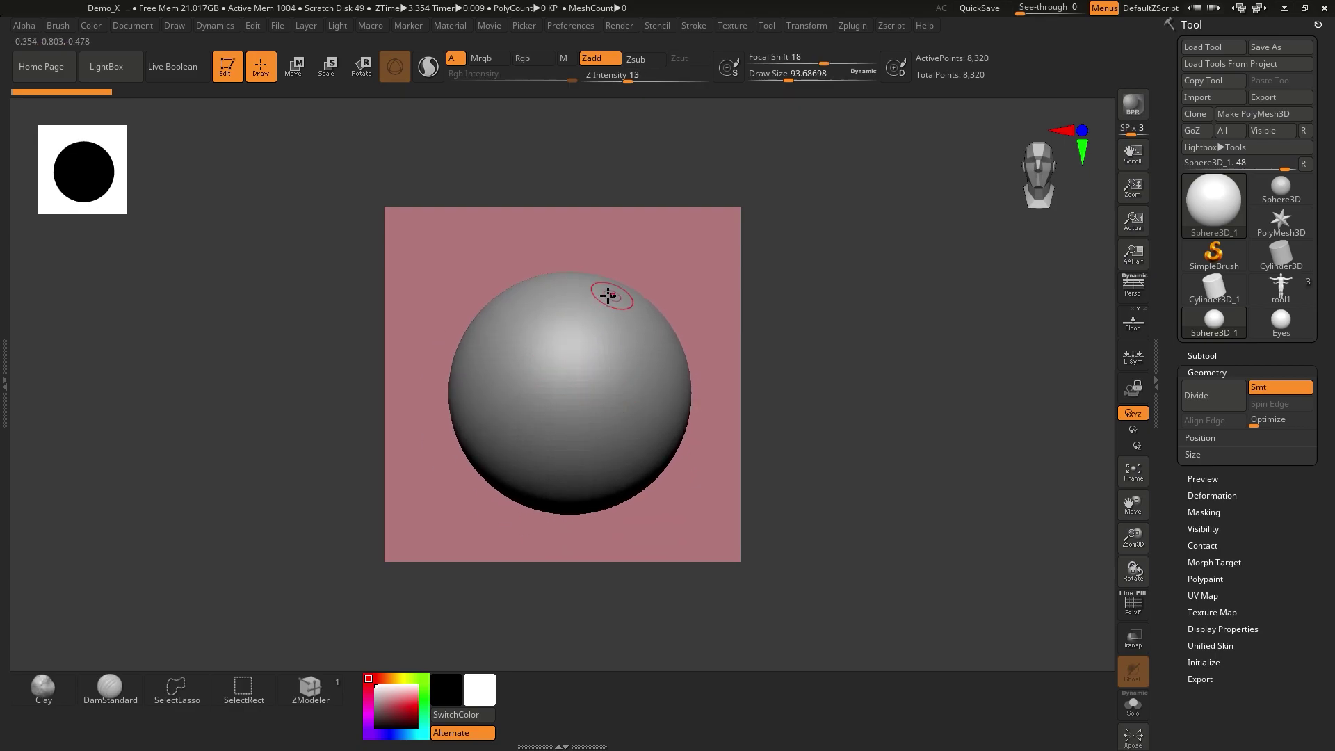
Pick a magenta main color and apply it to the Sw1 and Sw2 switch button colors of the interface.
left_click(490, 681)
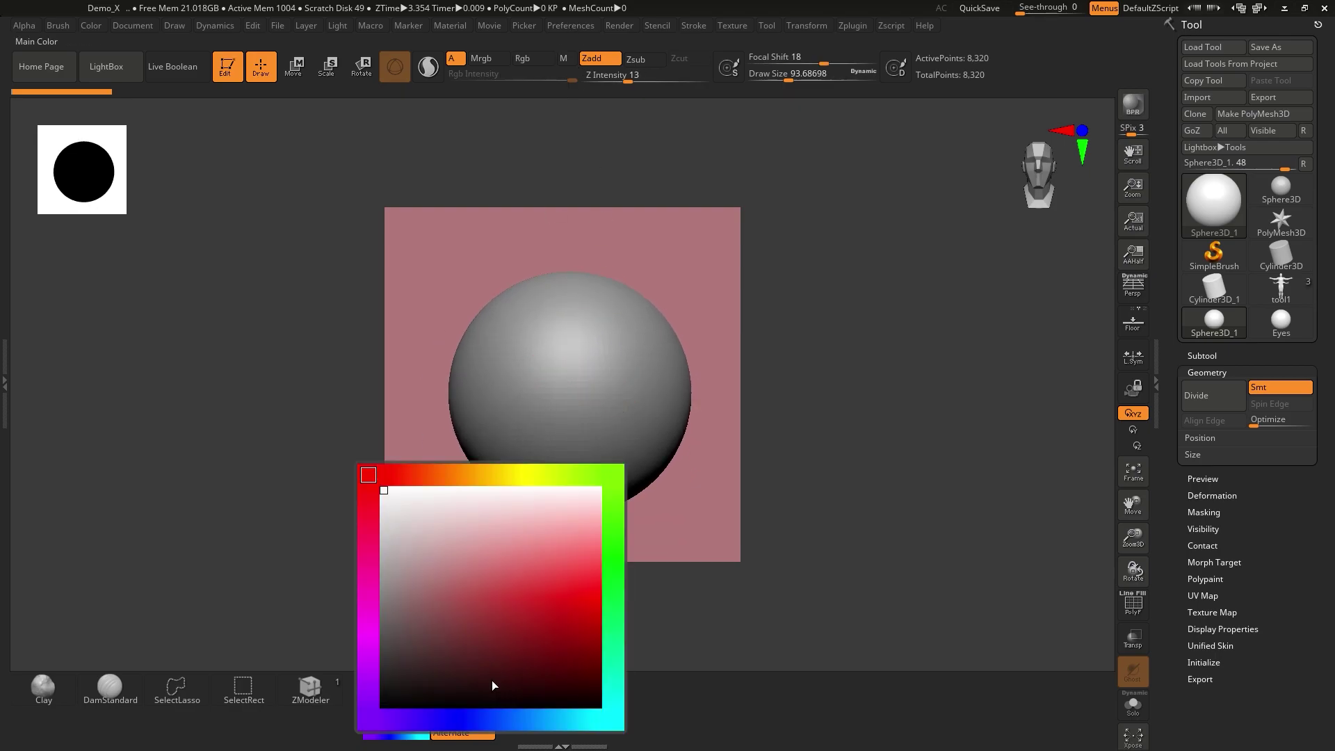
left_click_drag(538, 593, 515, 608)
left_click_drag(368, 475, 370, 554)
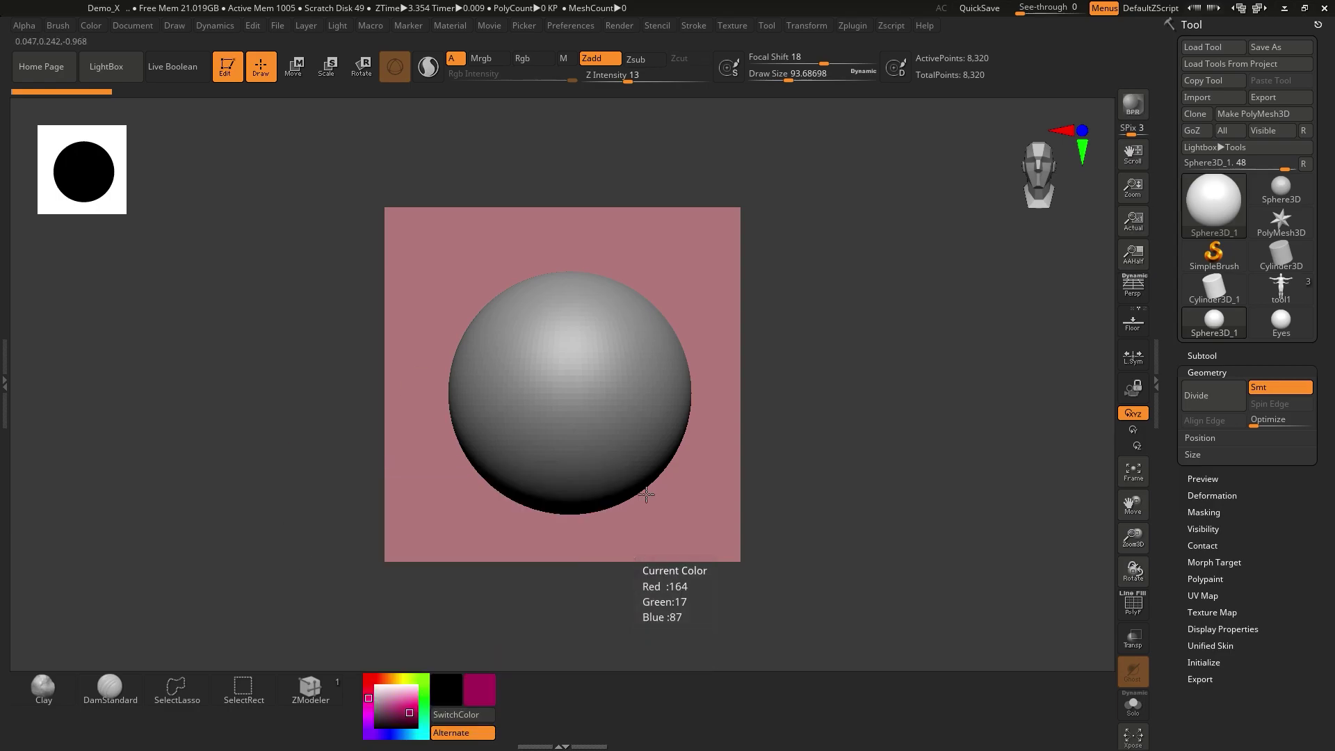
left_click(574, 25)
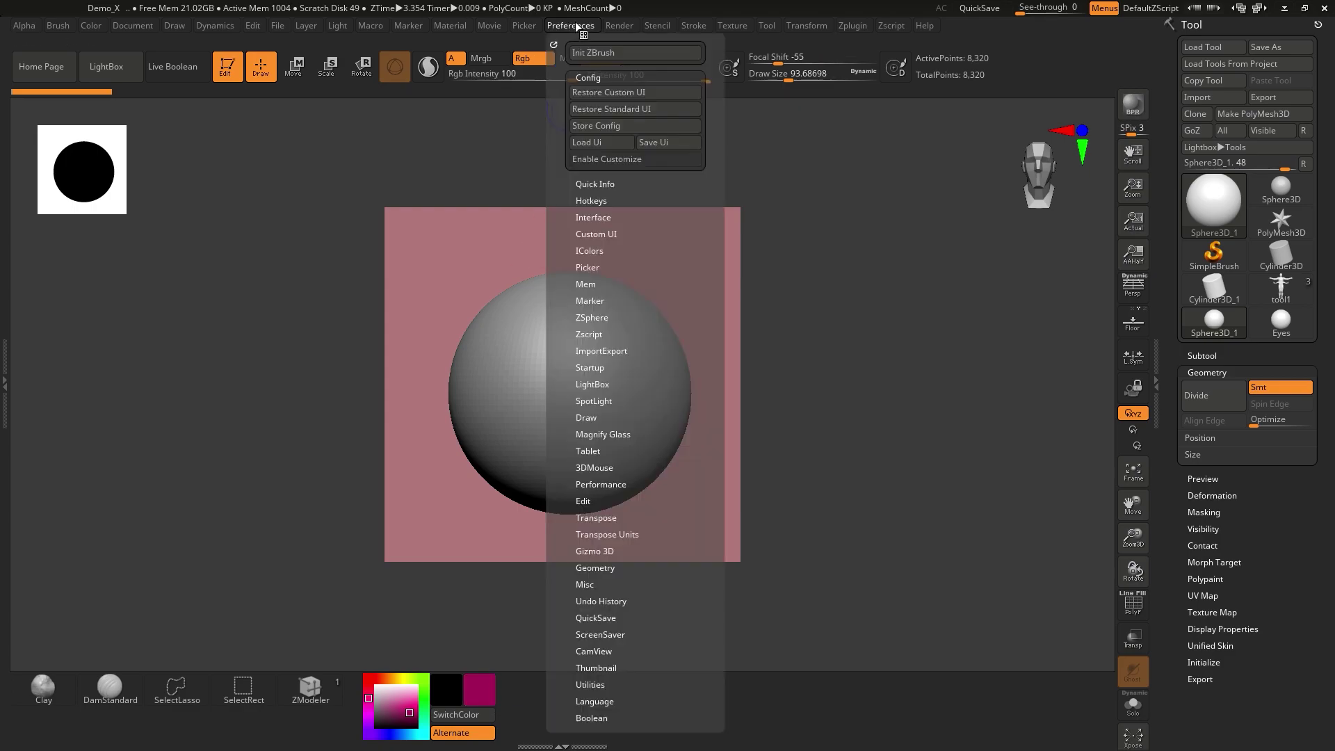
left_click(591, 250)
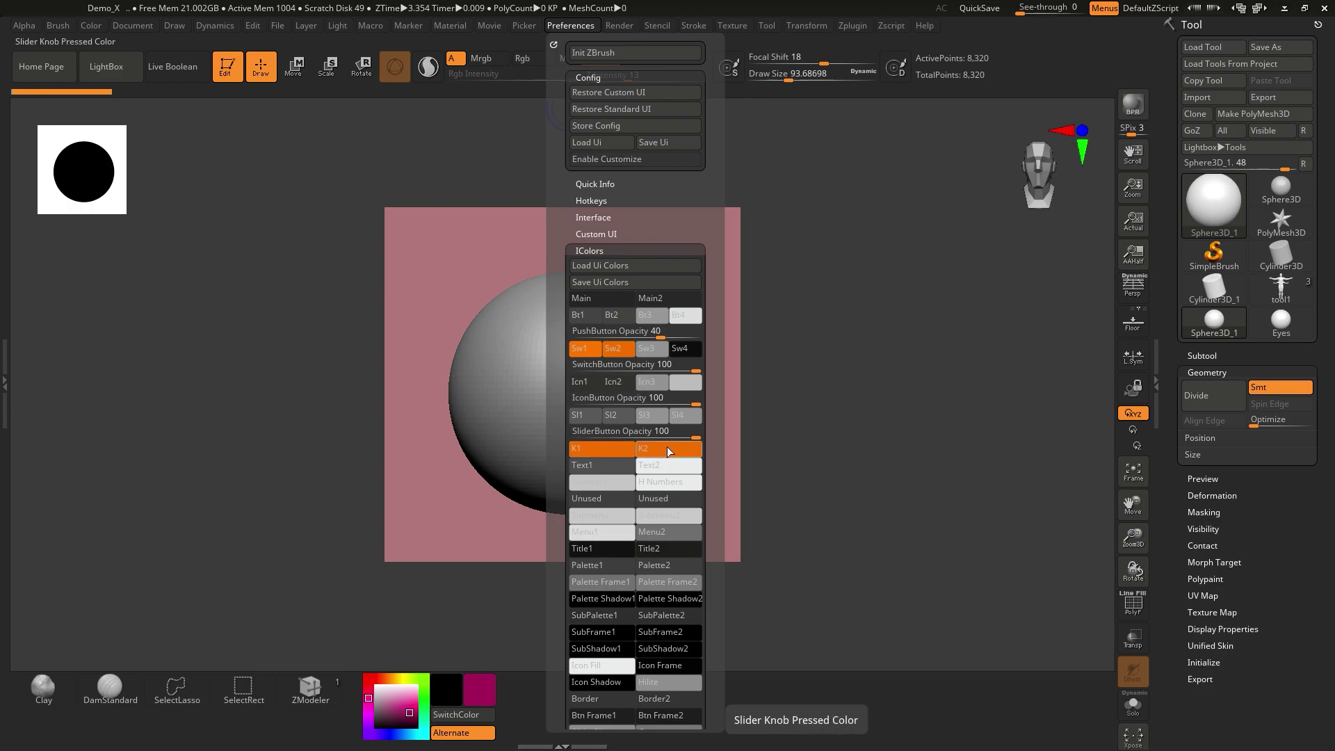
left_click(588, 348)
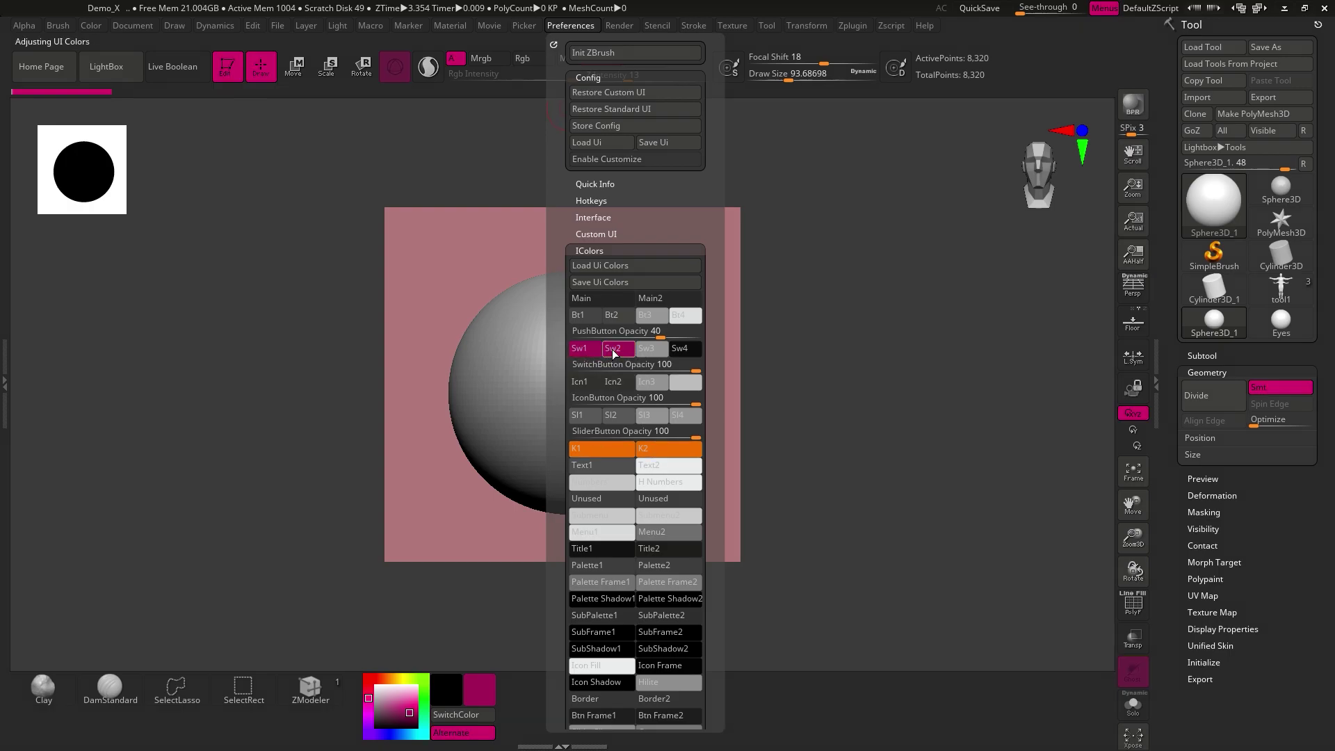
Apply the magenta main color to the K1 and K2 slider knob colors of the interface.
left_click(615, 449)
left_click(667, 448)
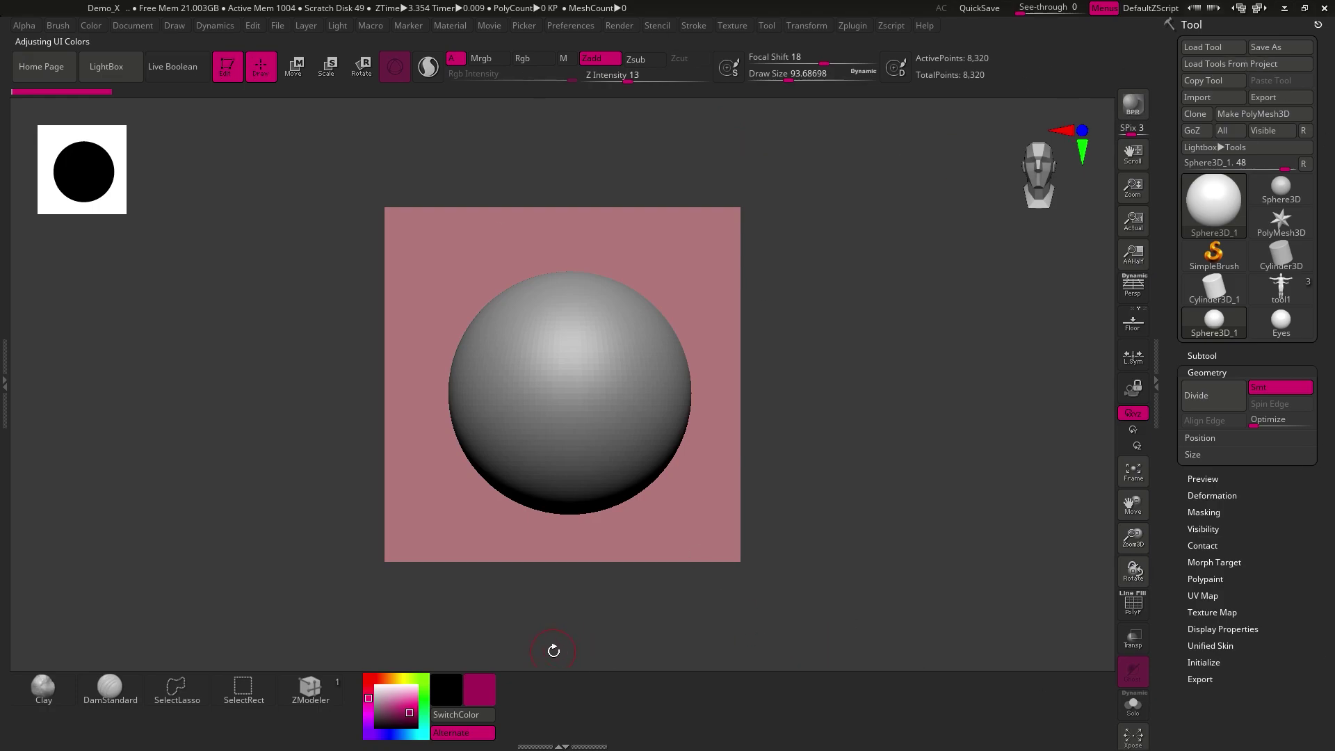
Pick a green main color and apply it to the Sw1, Sw2, K1 and K2 interface colors.
left_click(484, 696)
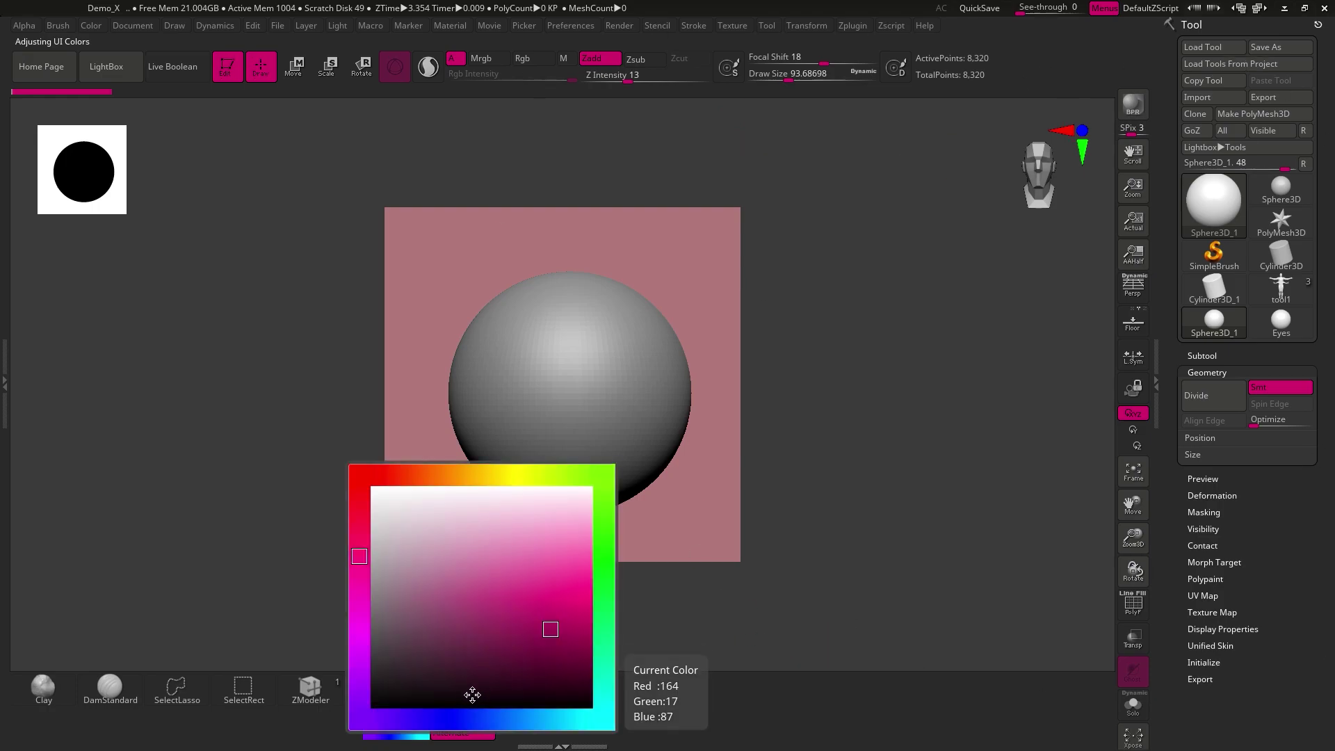
left_click(605, 462)
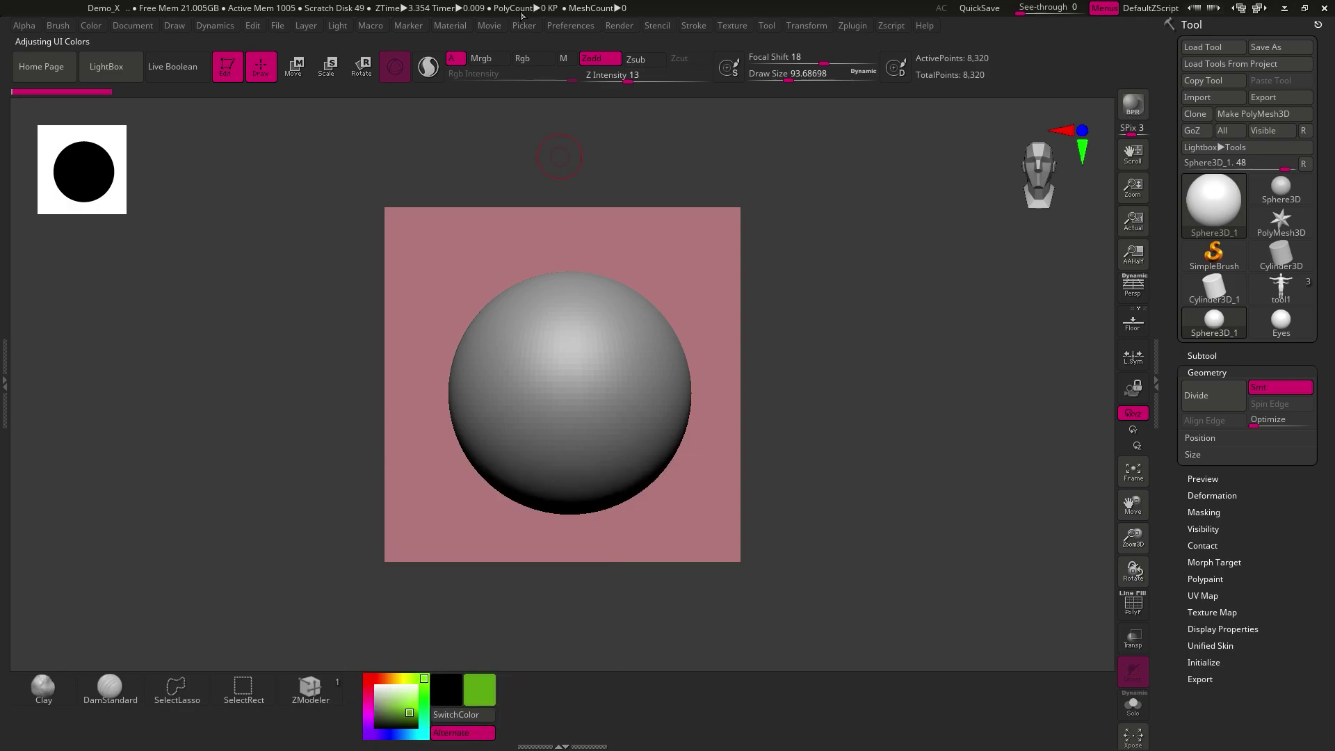
left_click(569, 25)
left_click(596, 234)
left_click(596, 234)
left_click(591, 250)
left_click(591, 250)
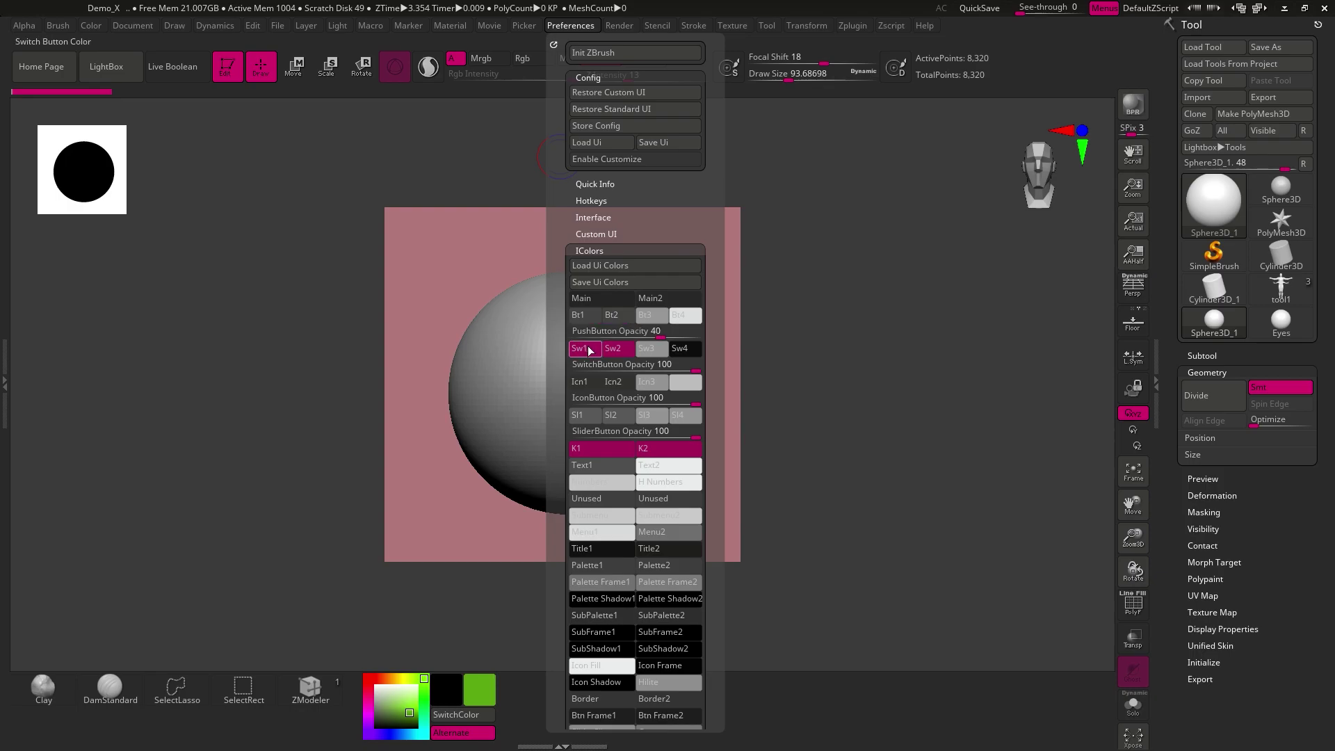
left_click(613, 347)
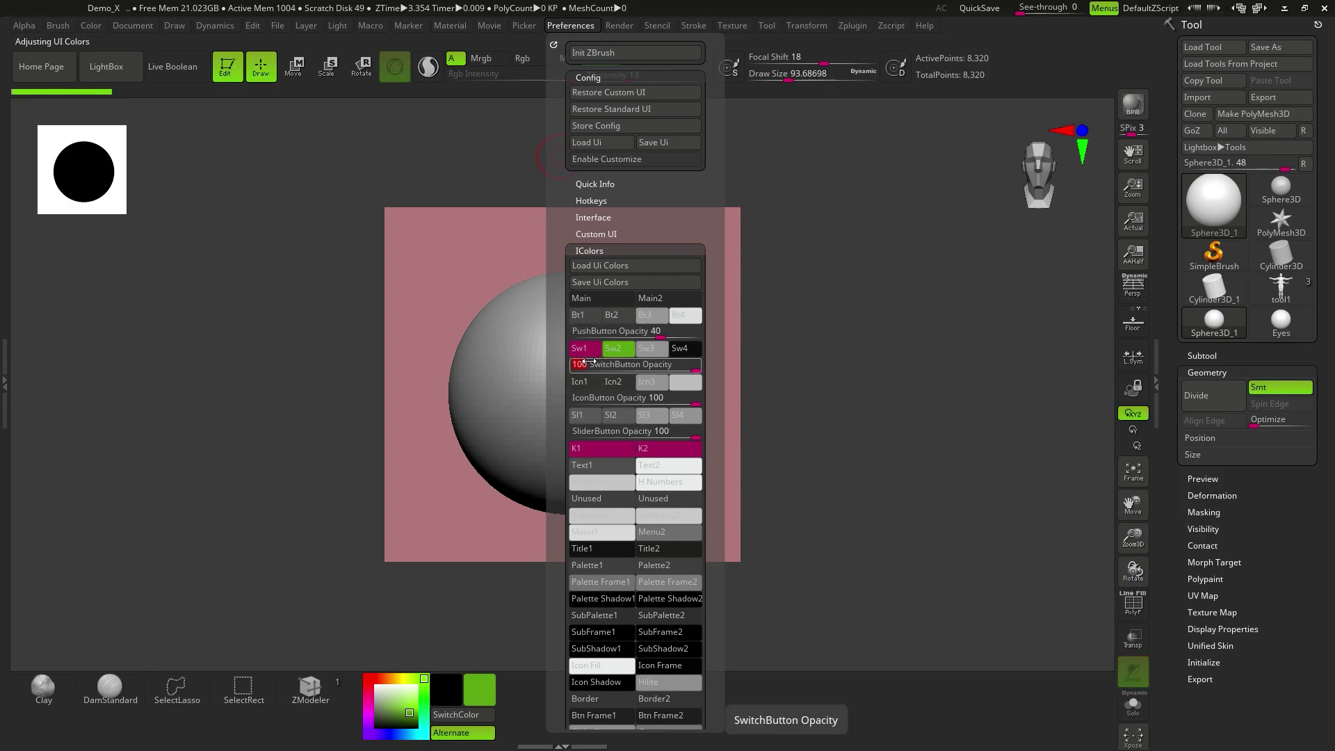
left_click(588, 353)
left_click(640, 452)
left_click(593, 454)
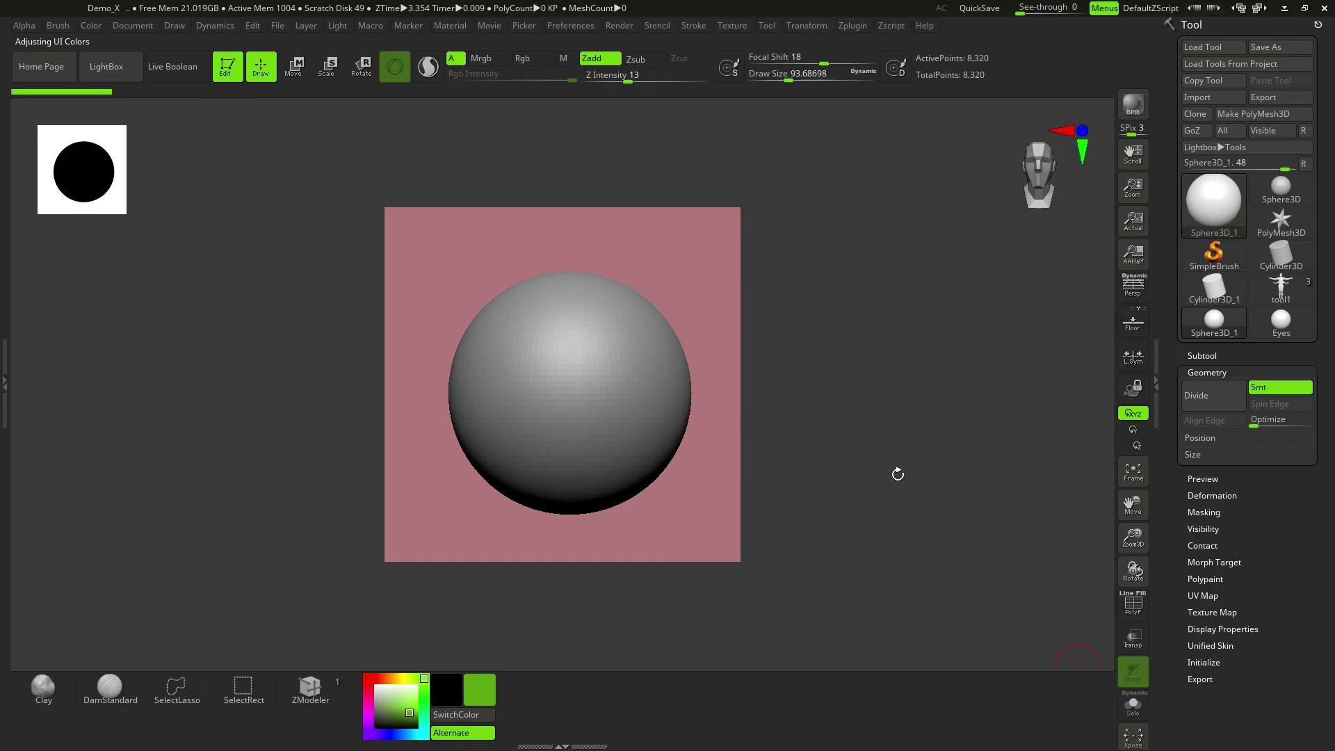
left_click(570, 25)
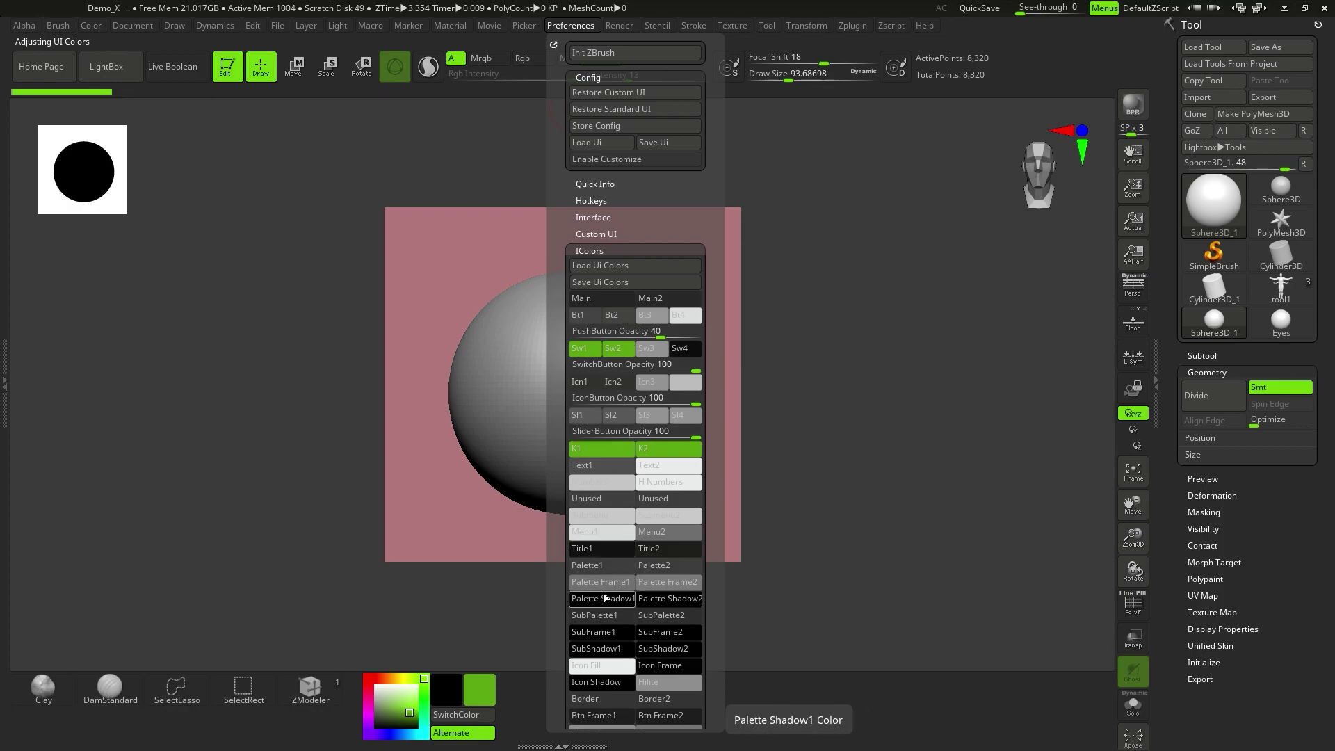
left_click(1049, 461)
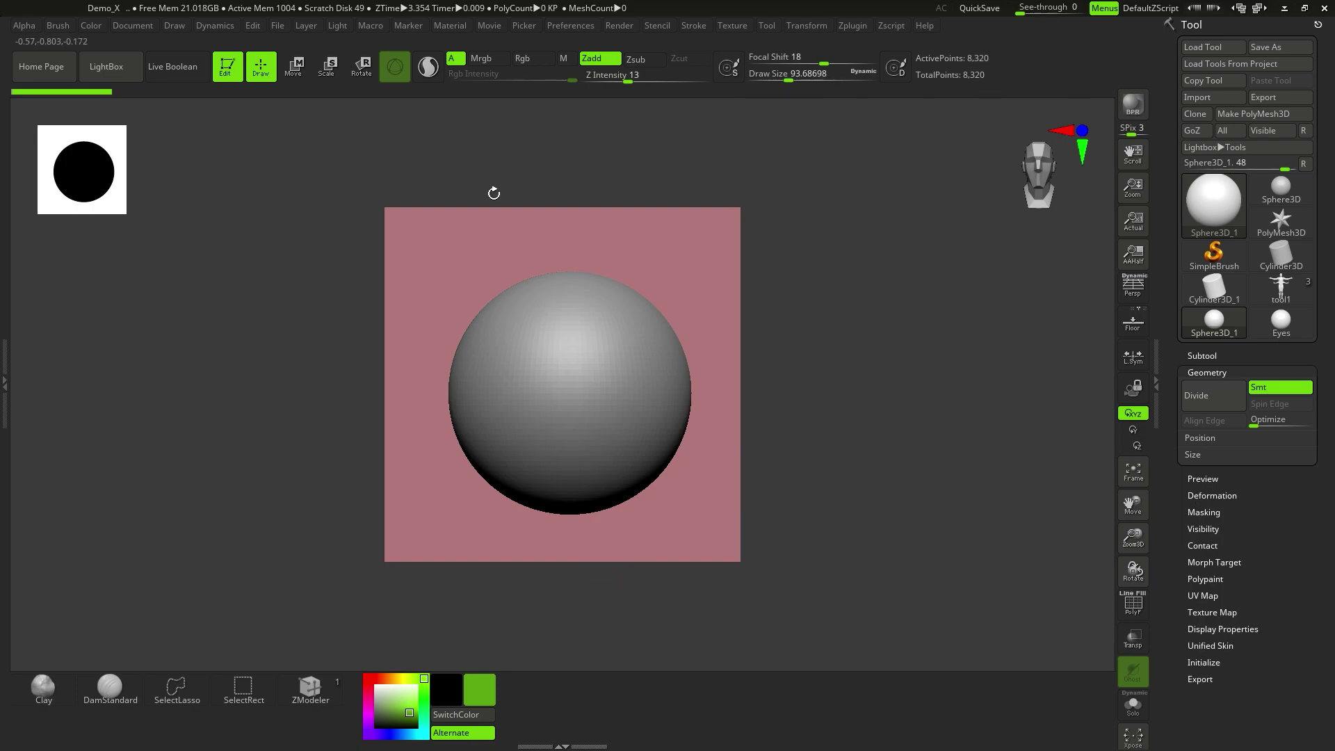
left_click(571, 26)
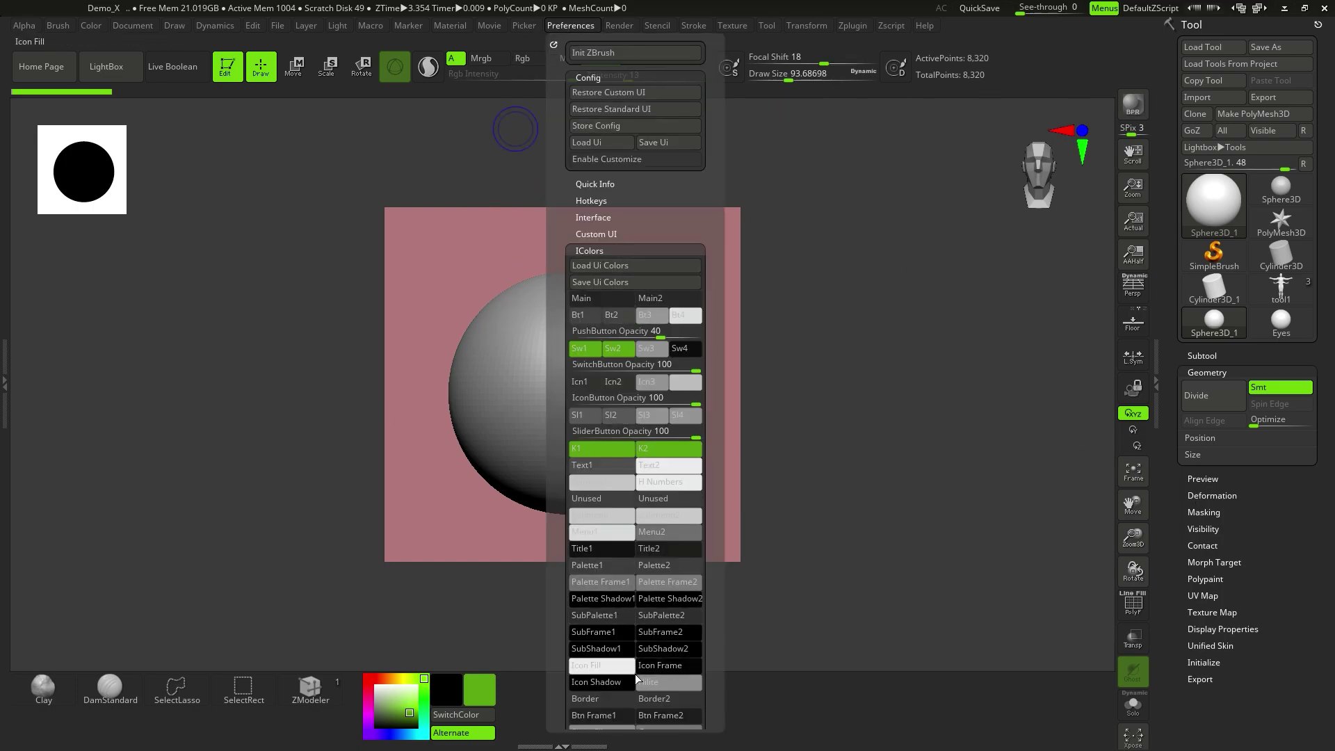
mouse_move(716, 635)
left_mouse_down()
mouse_move(720, 384)
mouse_move(715, 611)
left_mouse_up()
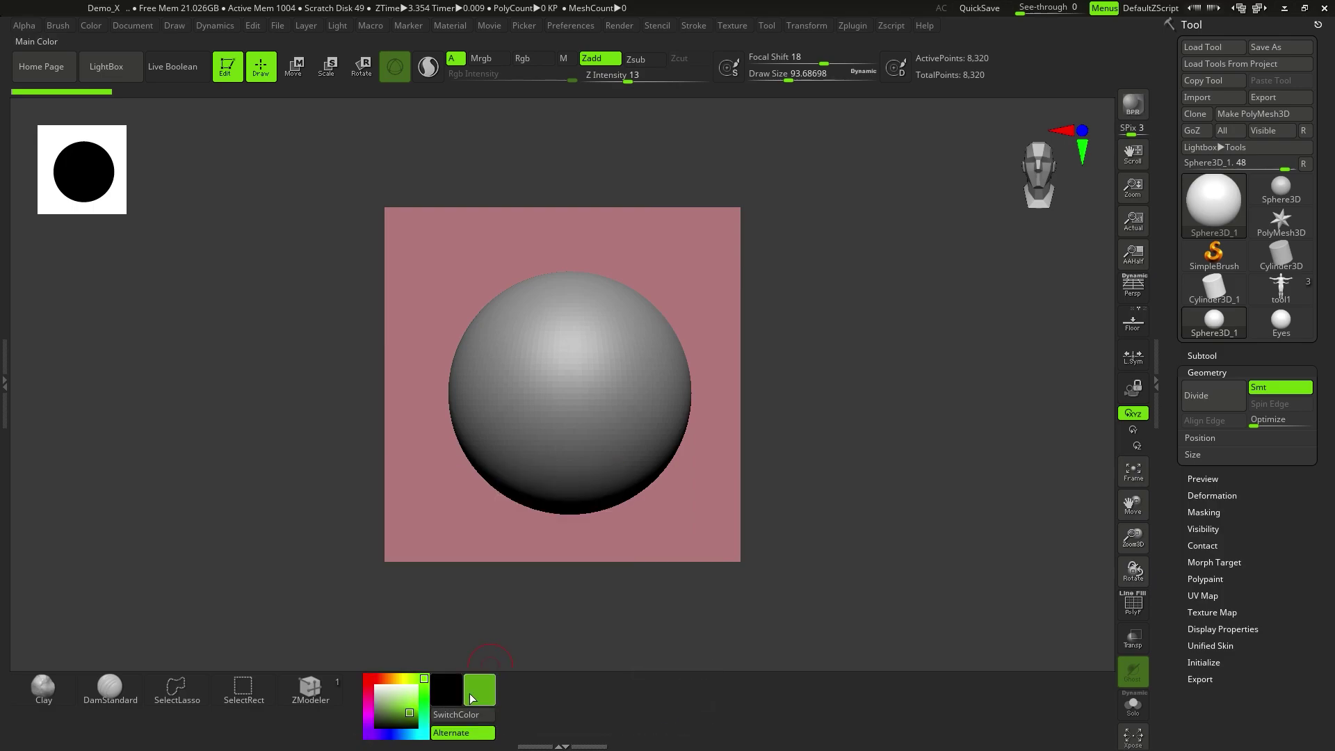
Pick a magenta main color again and apply it to the switch button and slider knob interface colors.
mouse_move(644, 704)
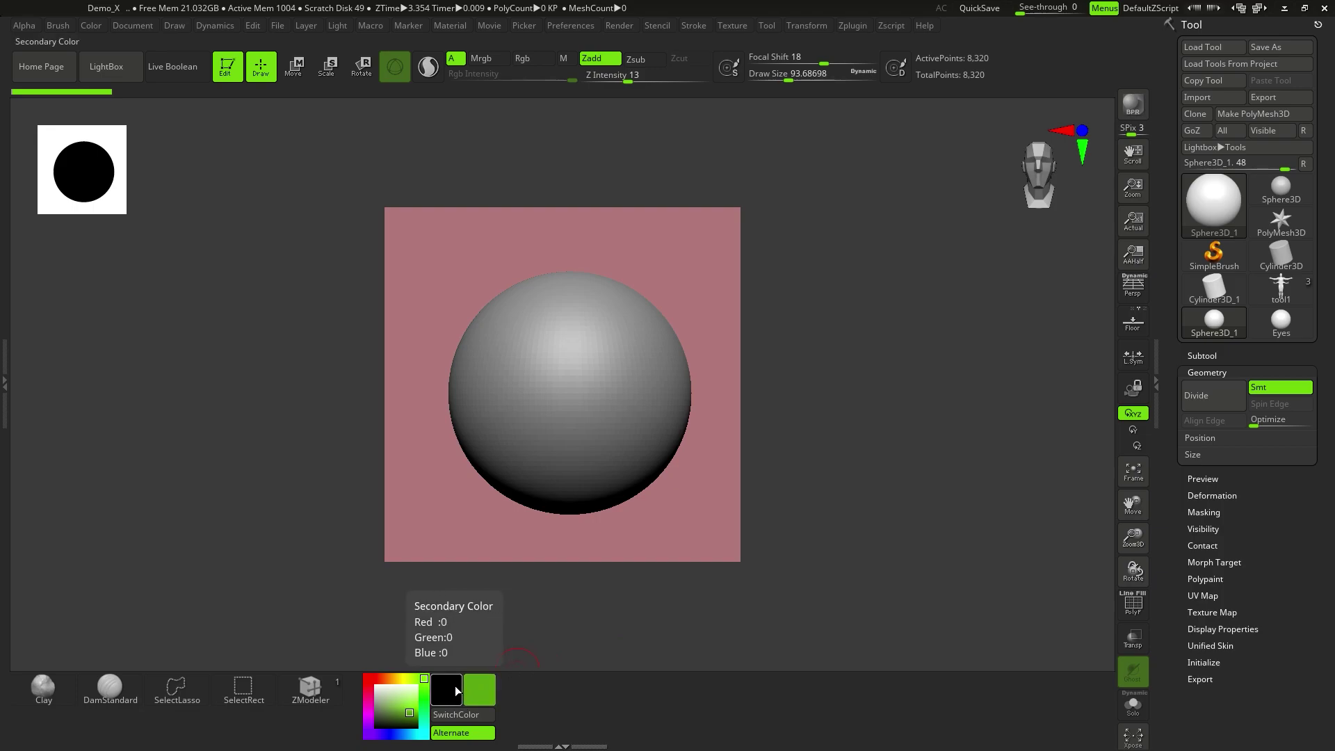
left_click(485, 692)
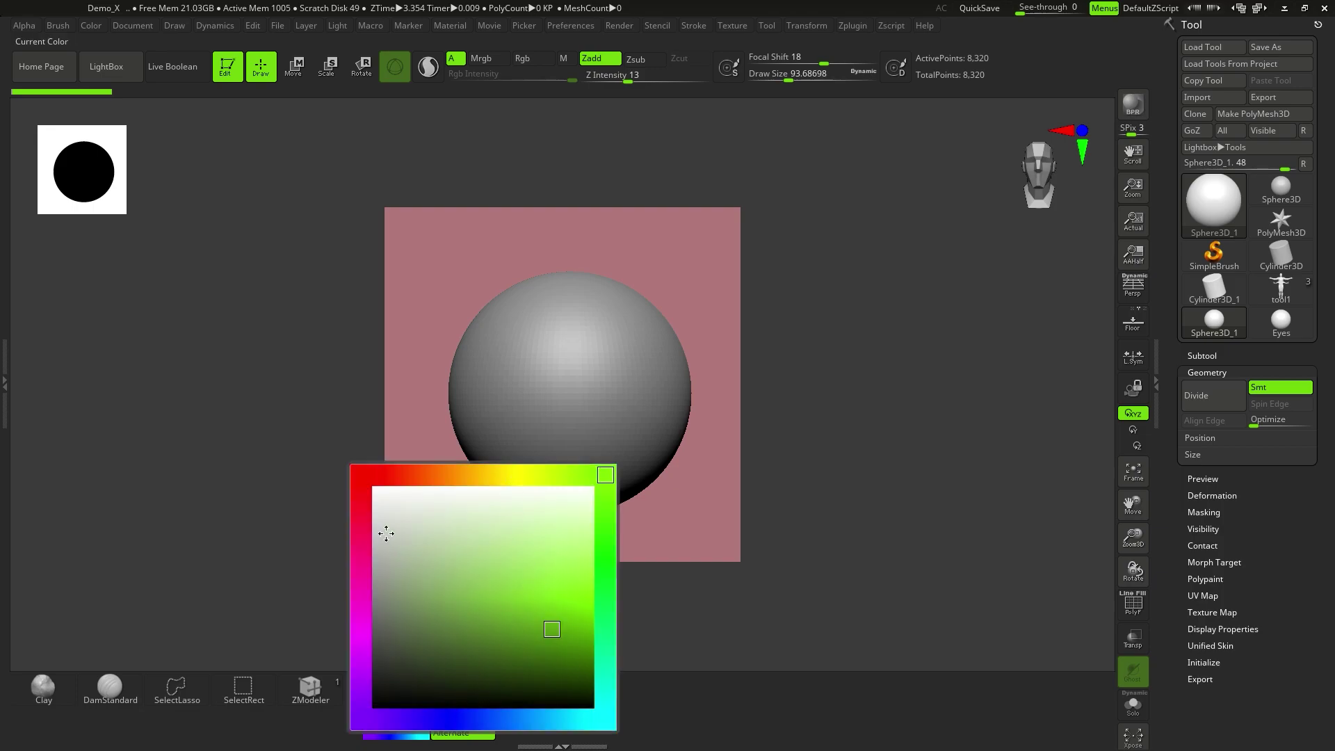
left_click(363, 579)
left_click(570, 25)
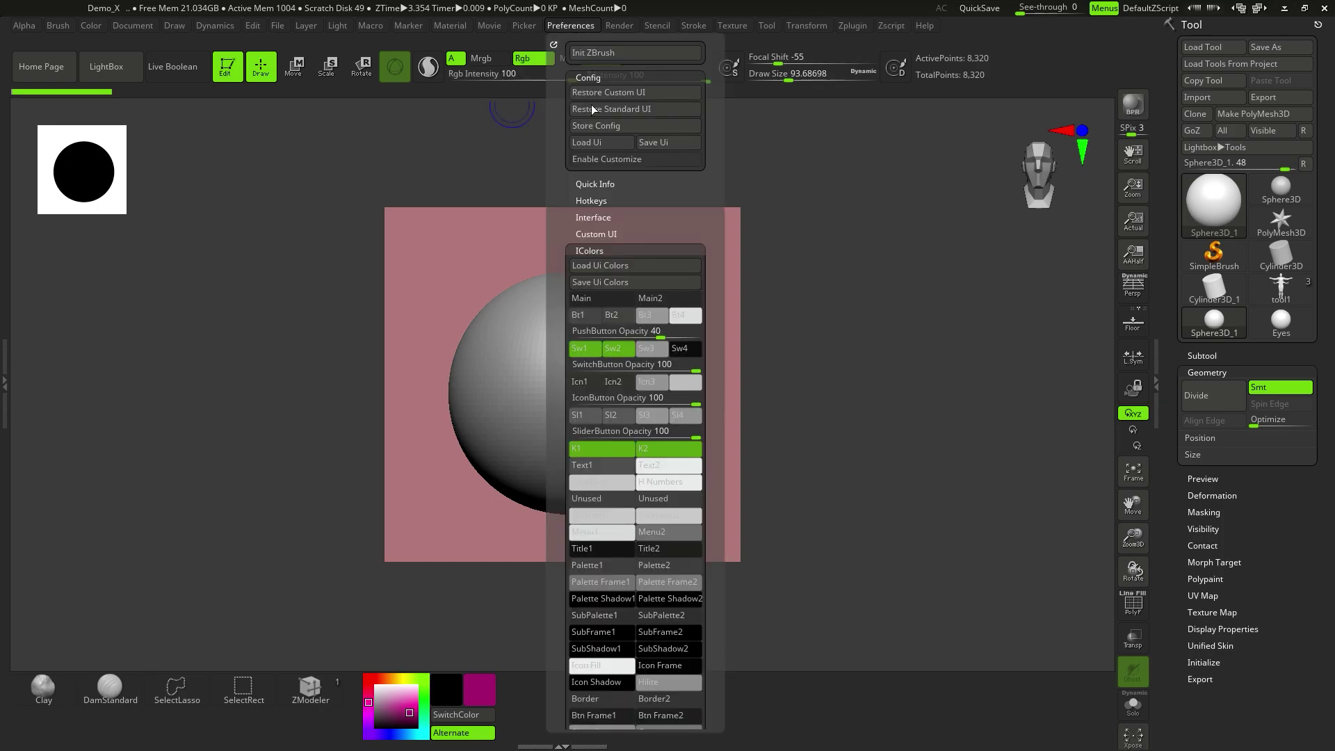
left_click(591, 250)
left_click(594, 351)
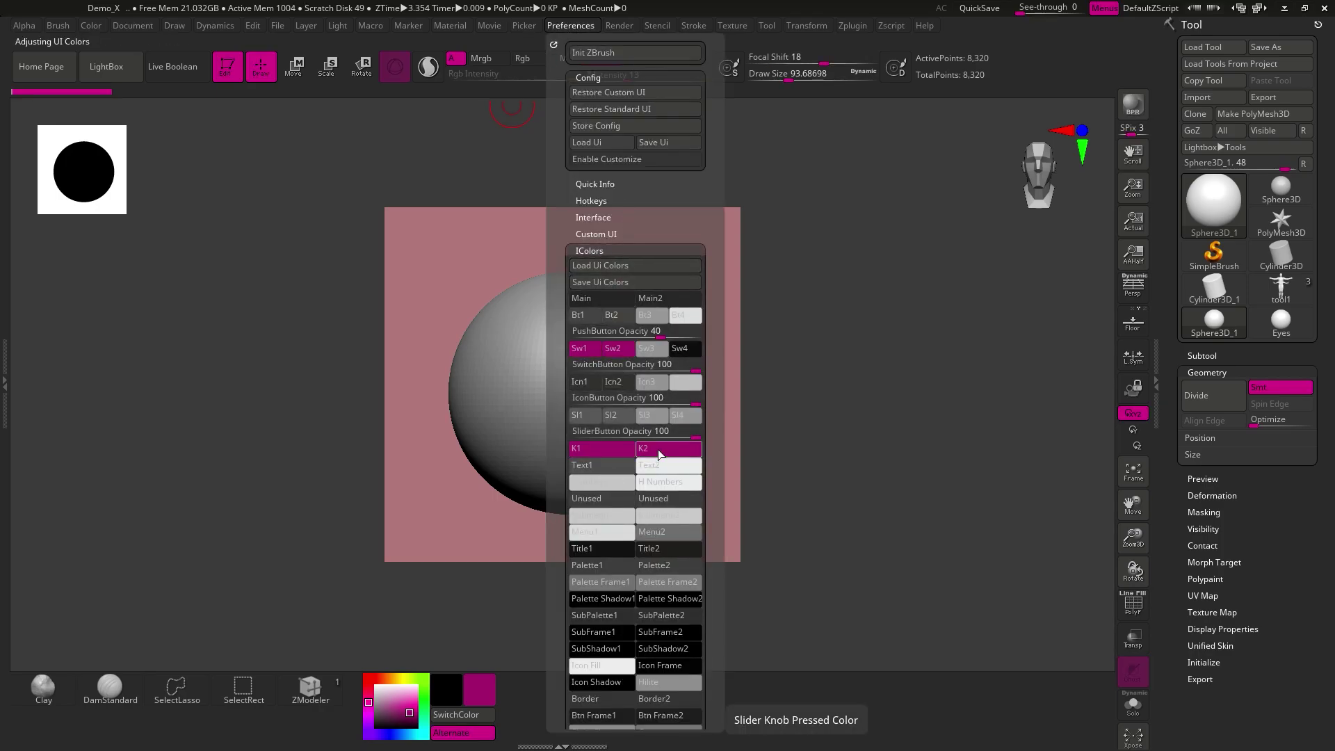
Restore the saved custom UI, replacing the current interface layout and colors.
left_click_drag(795, 342, 707, 361, "alt")
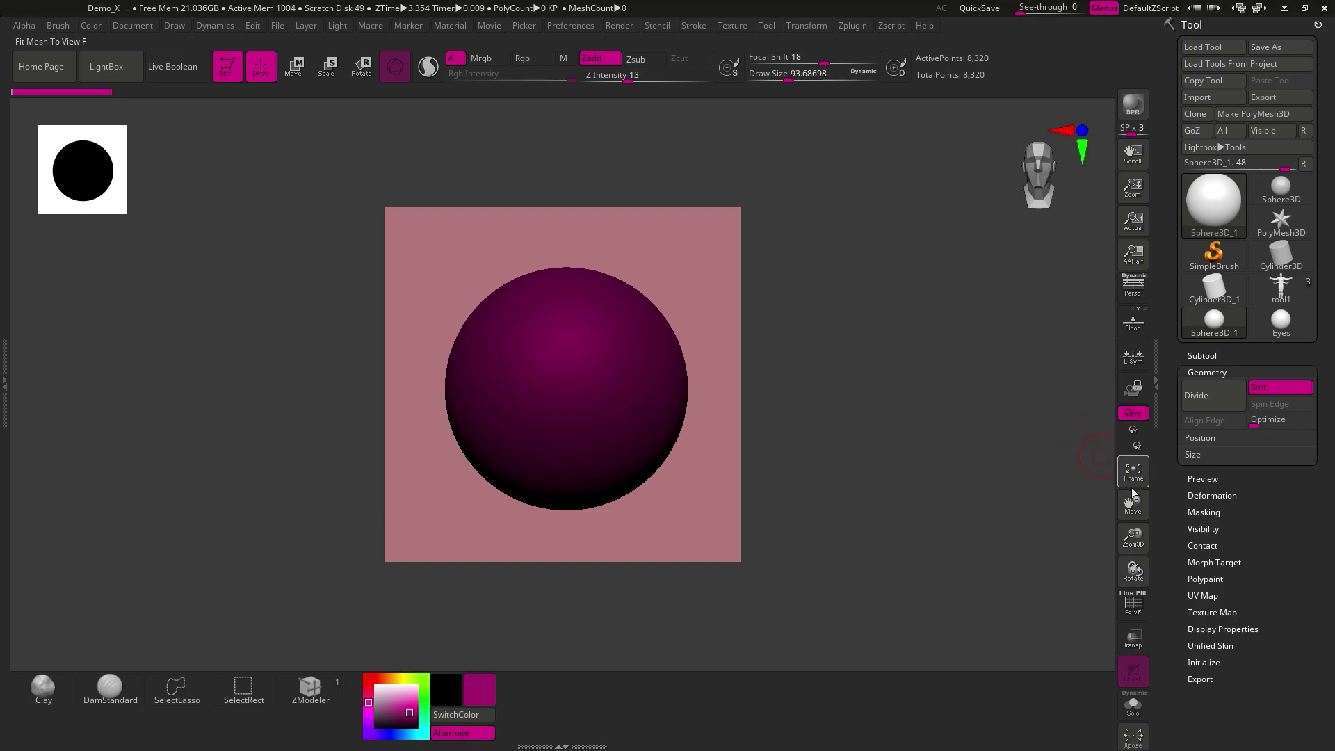
left_click(582, 27)
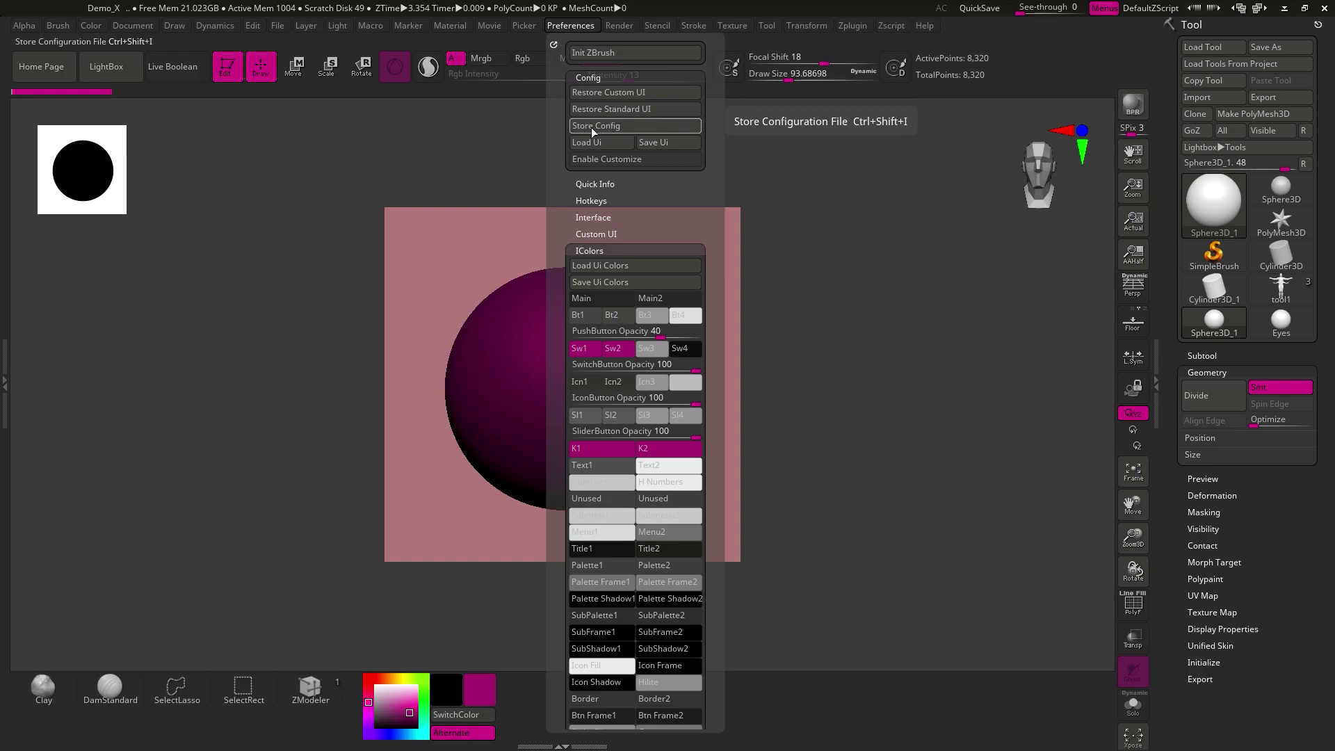
left_click(620, 92)
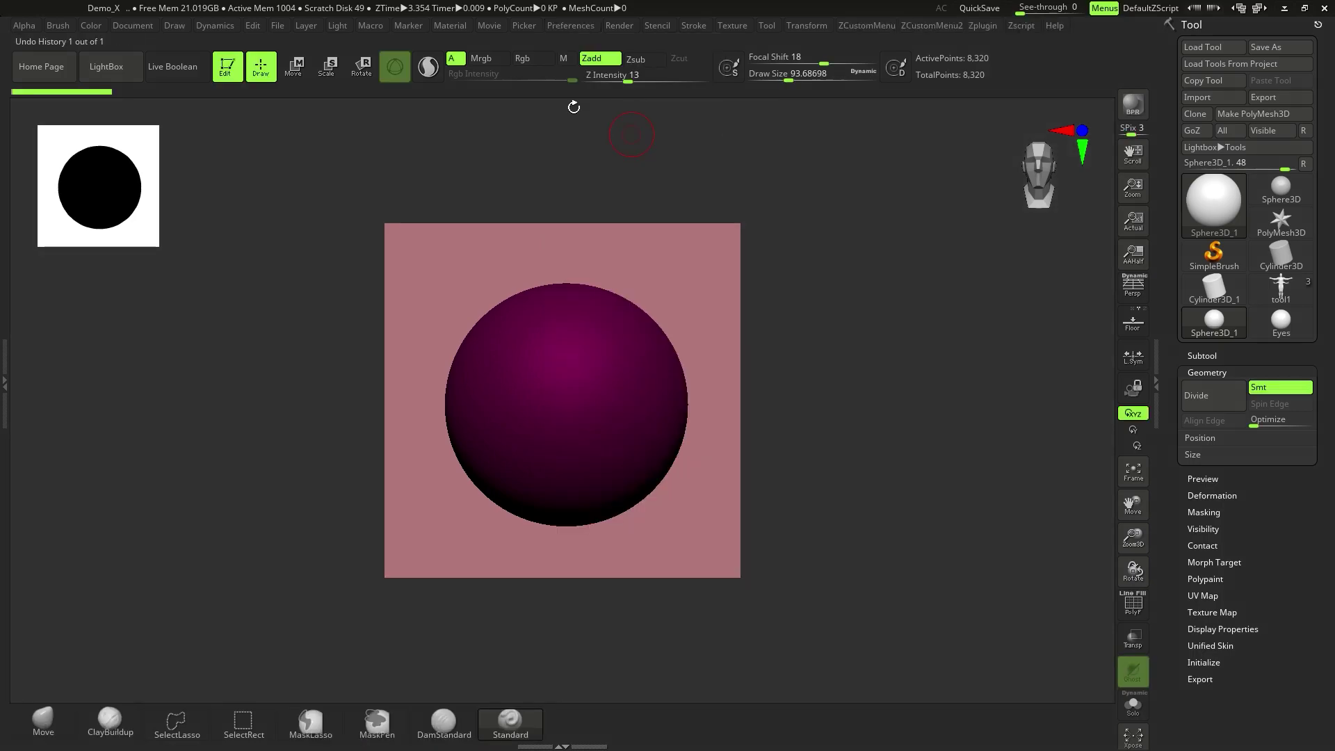
Resize the document to a width of 2604 and a height of 1621 and accept the resize.
right_click_drag(523, 346, 534, 359, "shift")
right_click_drag(703, 383, 595, 434, "alt")
right_click_drag(520, 402, 547, 393, "alt")
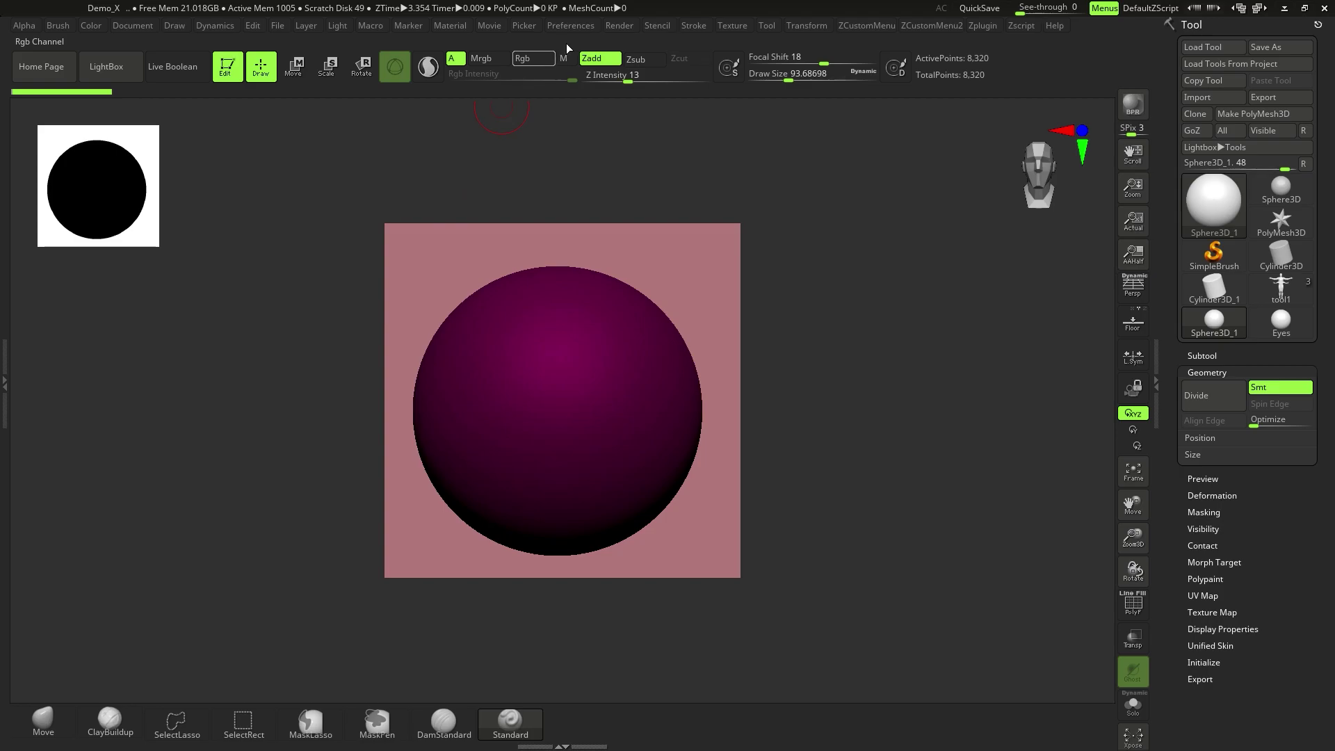
left_click(132, 25)
left_click(209, 356)
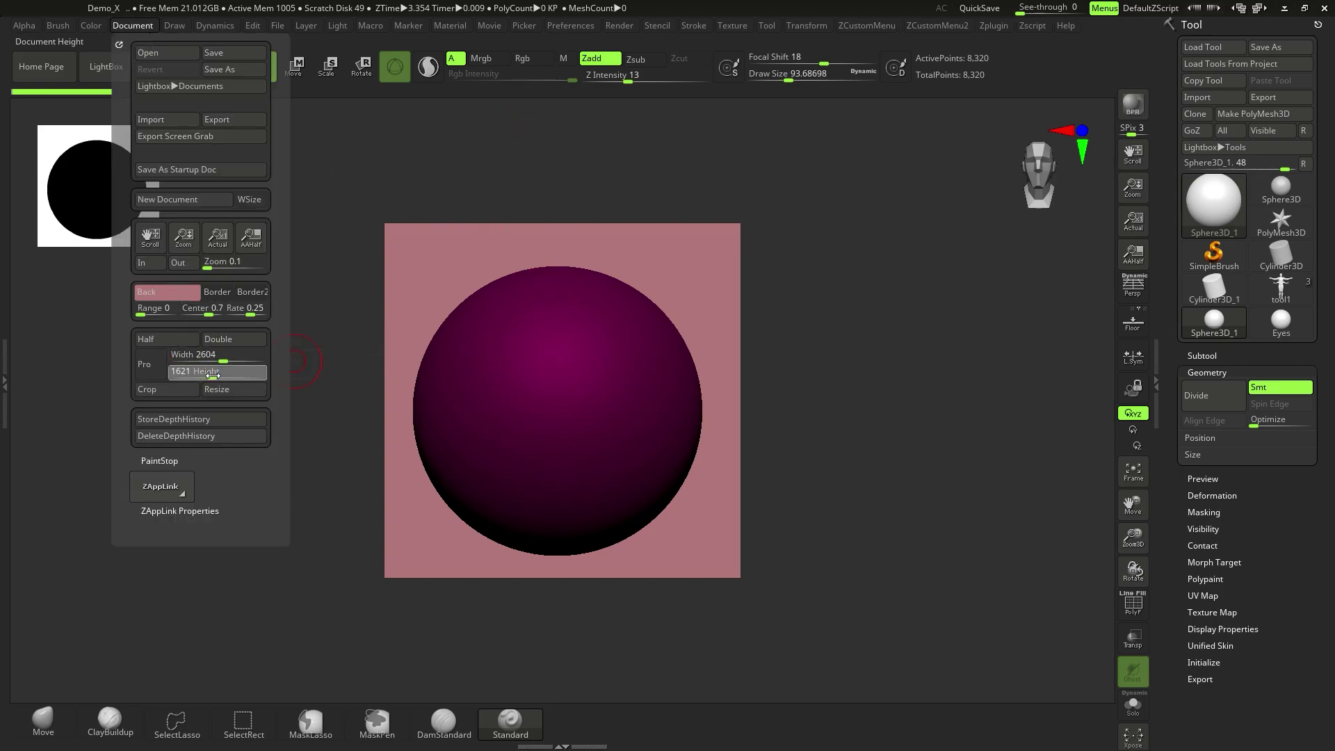
left_click(132, 25)
left_click(234, 389)
left_click(714, 422)
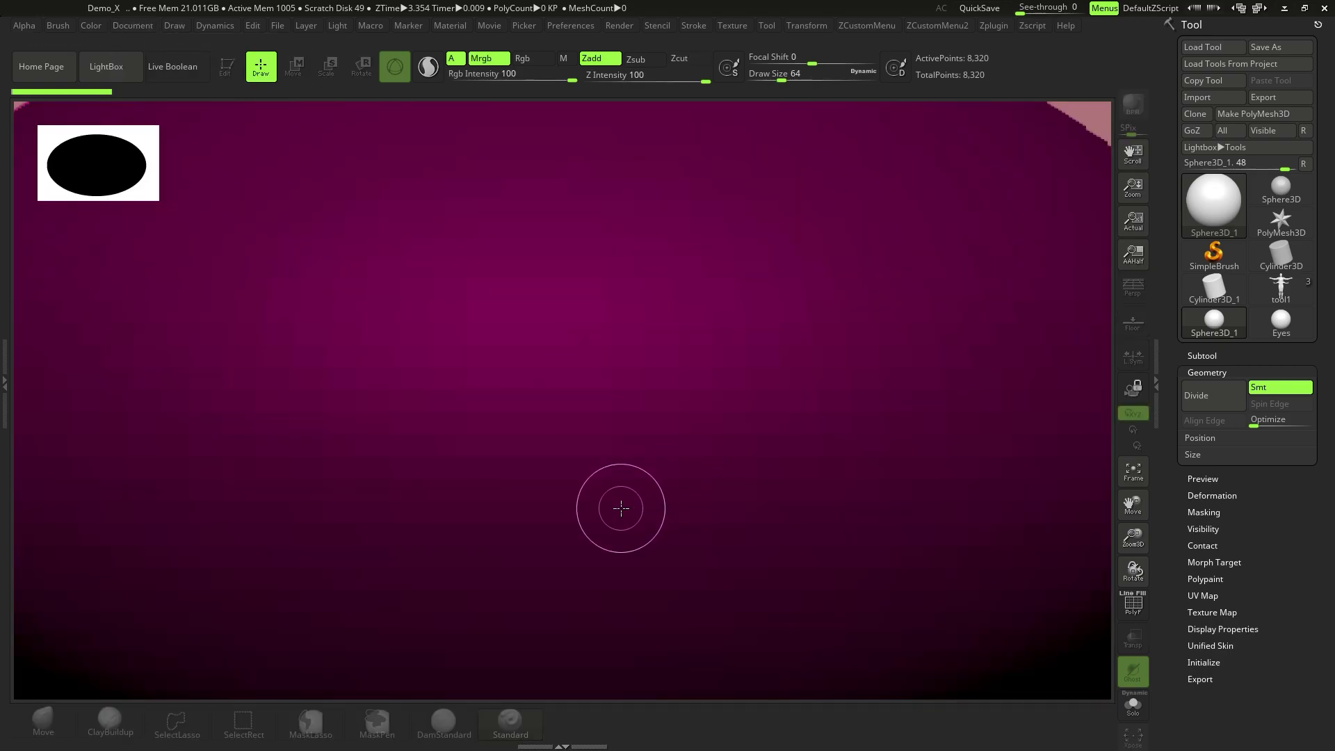
Clear the enlarged canvas, draw a new sphere on it and enter Edit mode with the Standard brush.
left_click_drag(764, 414, 582, 467)
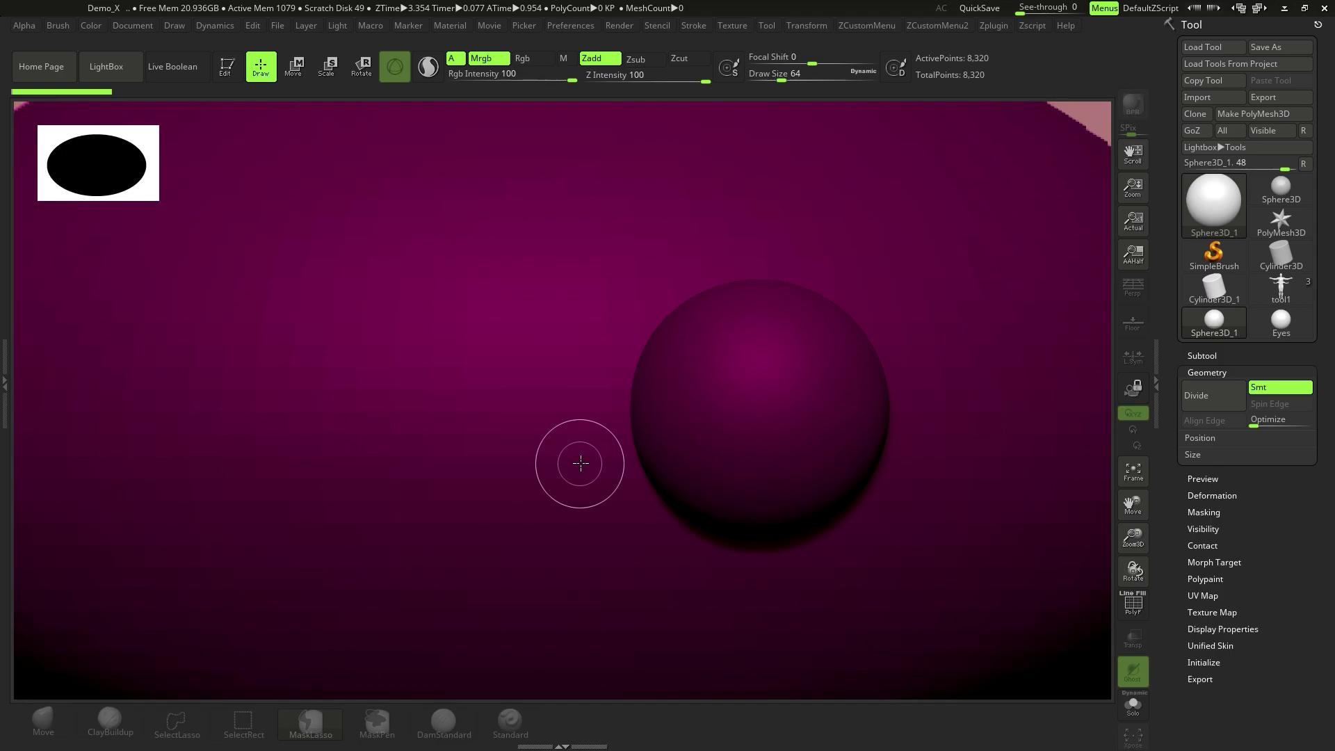
key("ctrl+n")
left_click_drag(1133, 188, 1114, 108)
left_click_drag(538, 365, 575, 438)
key("t")
right_click_drag(556, 365, 656, 391, "alt")
right_click(657, 403, "ctrl")
left_click(509, 720)
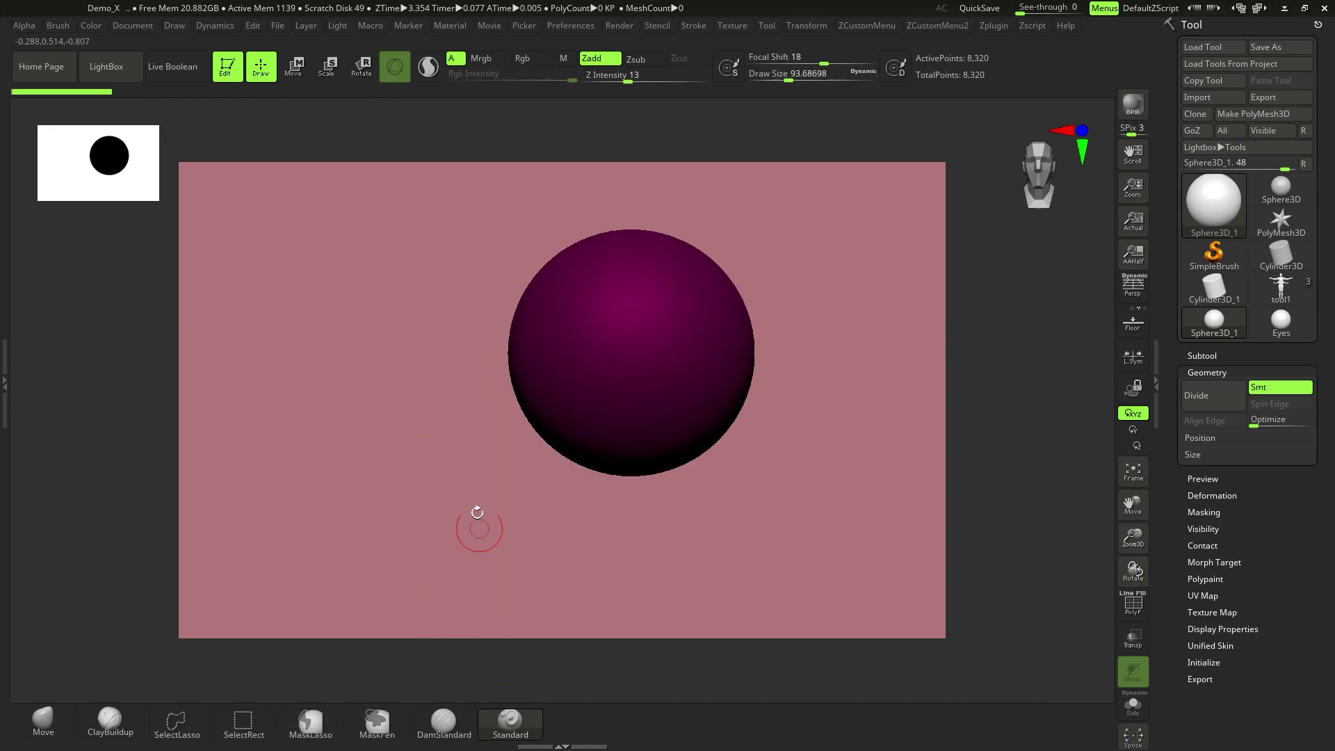
Pick a dark gray main color and apply it as the document's background color.
left_click(135, 31)
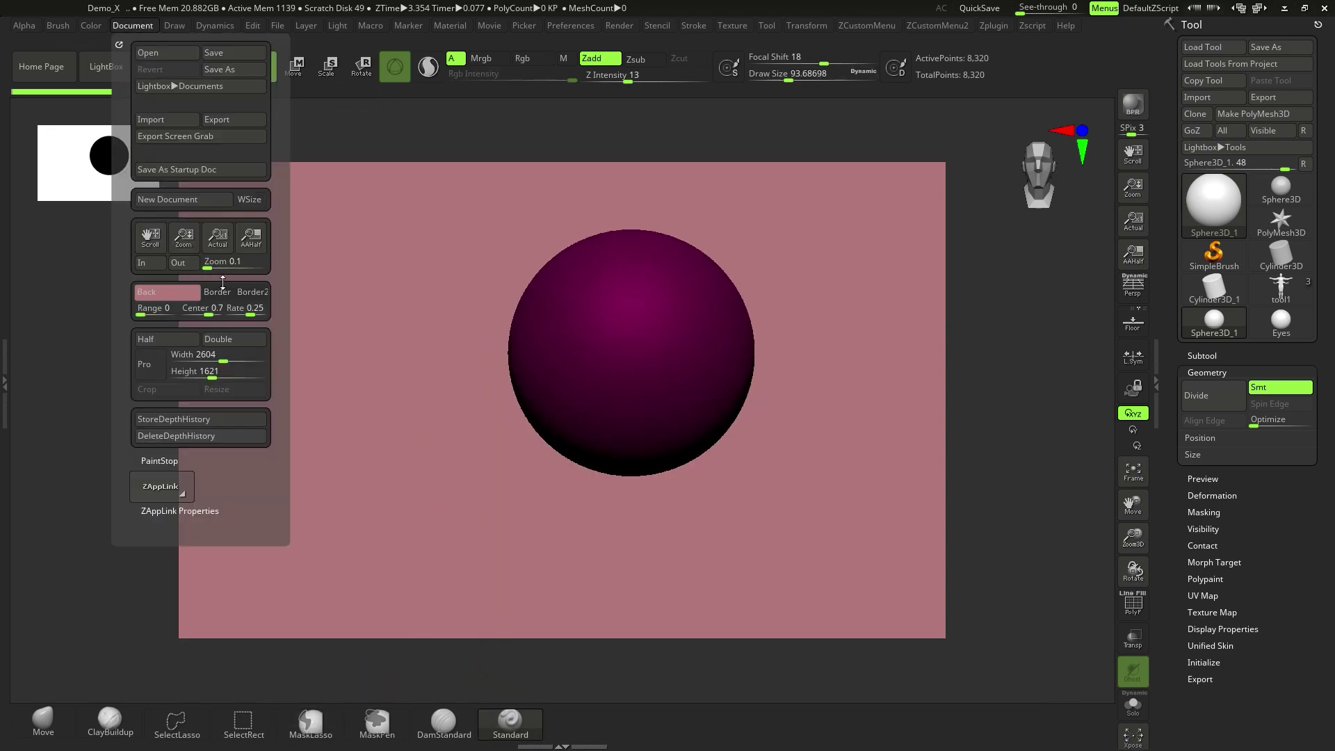
key("space")
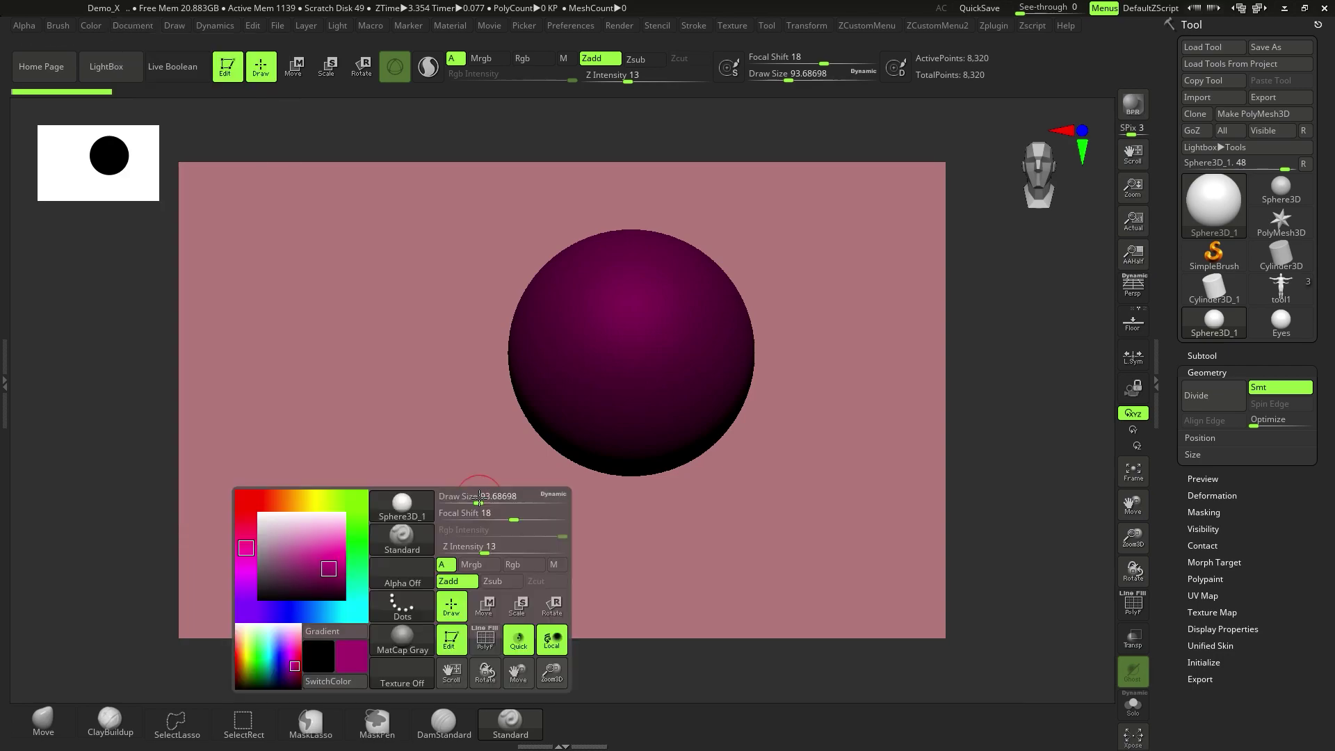
left_click_drag(323, 576, 251, 588)
left_click(139, 25)
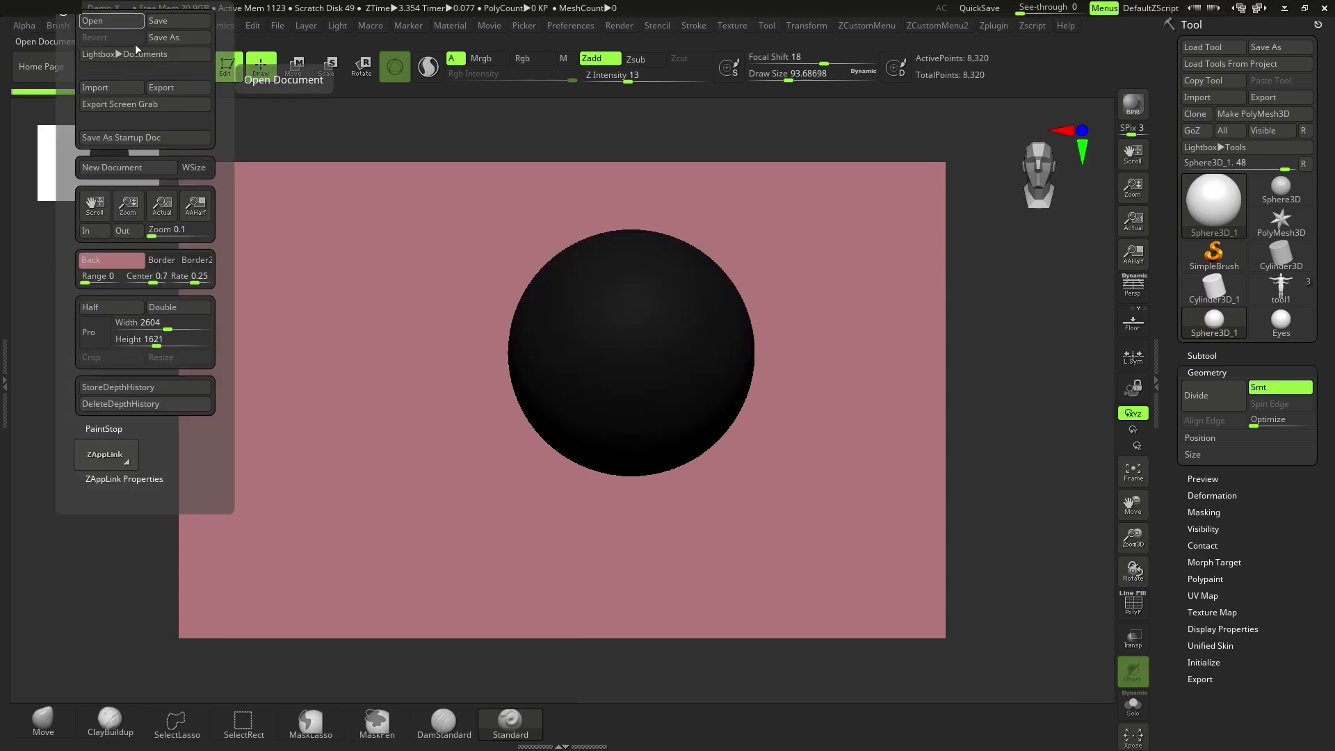
left_click(111, 260)
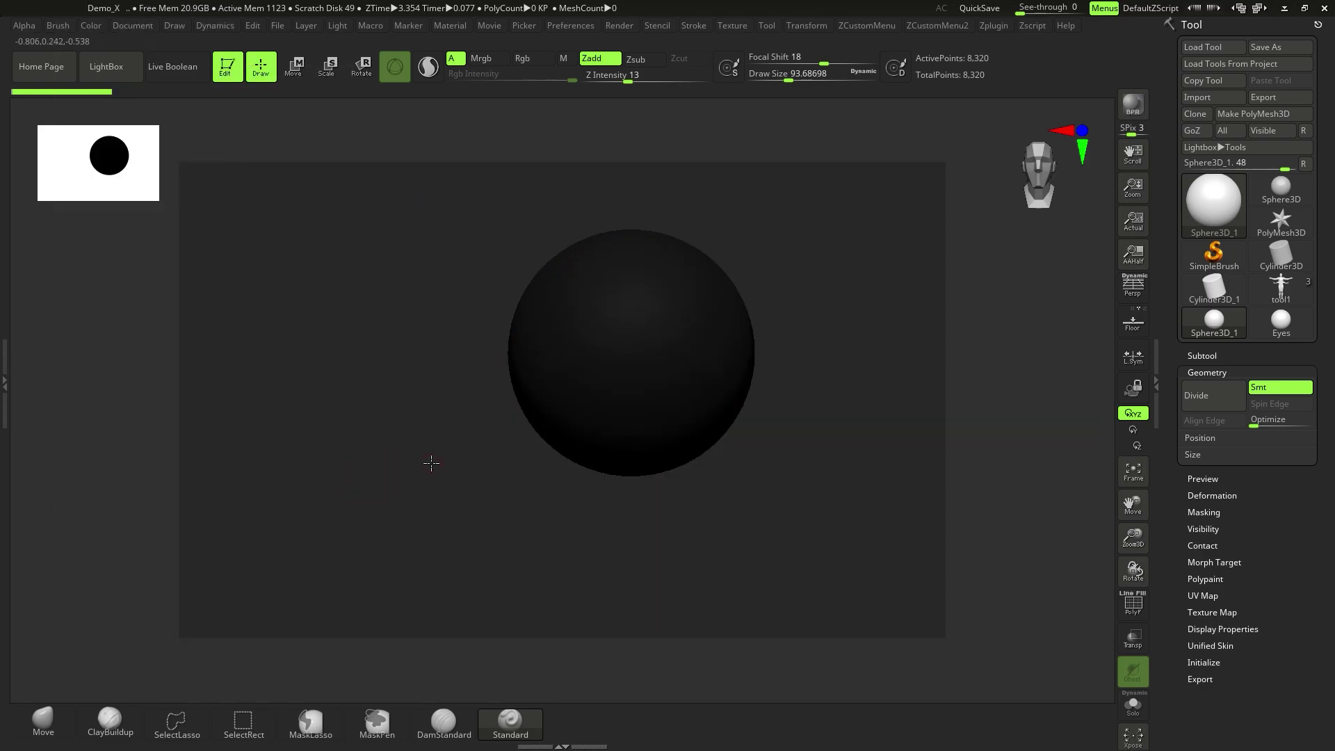
Set the main color back to white and switch the active tool to the tool1 figure.
key("space")
left_click_drag(224, 495, 197, 475)
mouse_move(658, 358)
right_mouse_down("alt")
mouse_move(625, 386)
mouse_move(665, 331)
right_mouse_up("alt")
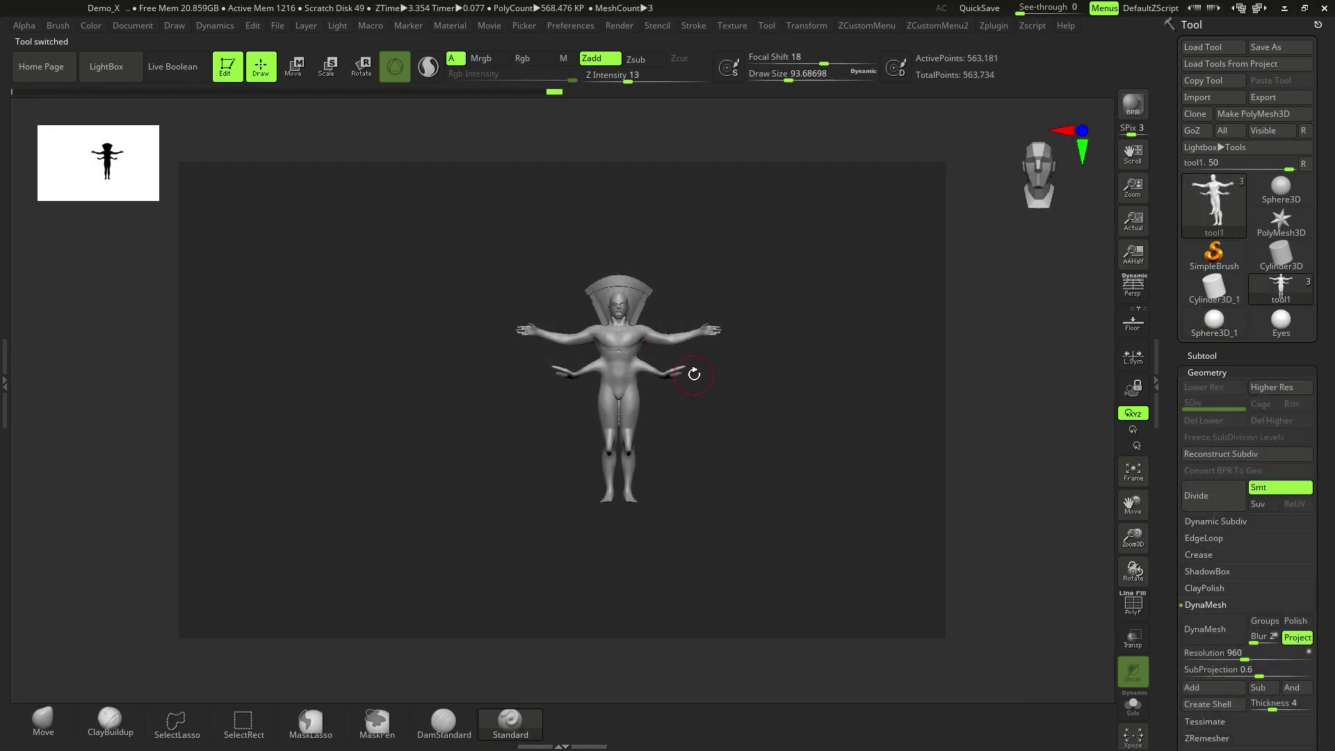
right_click_drag(666, 353, 652, 399, "ctrl")
right_click_drag(653, 399, 621, 399)
right_click_drag(583, 342, 645, 269, "alt")
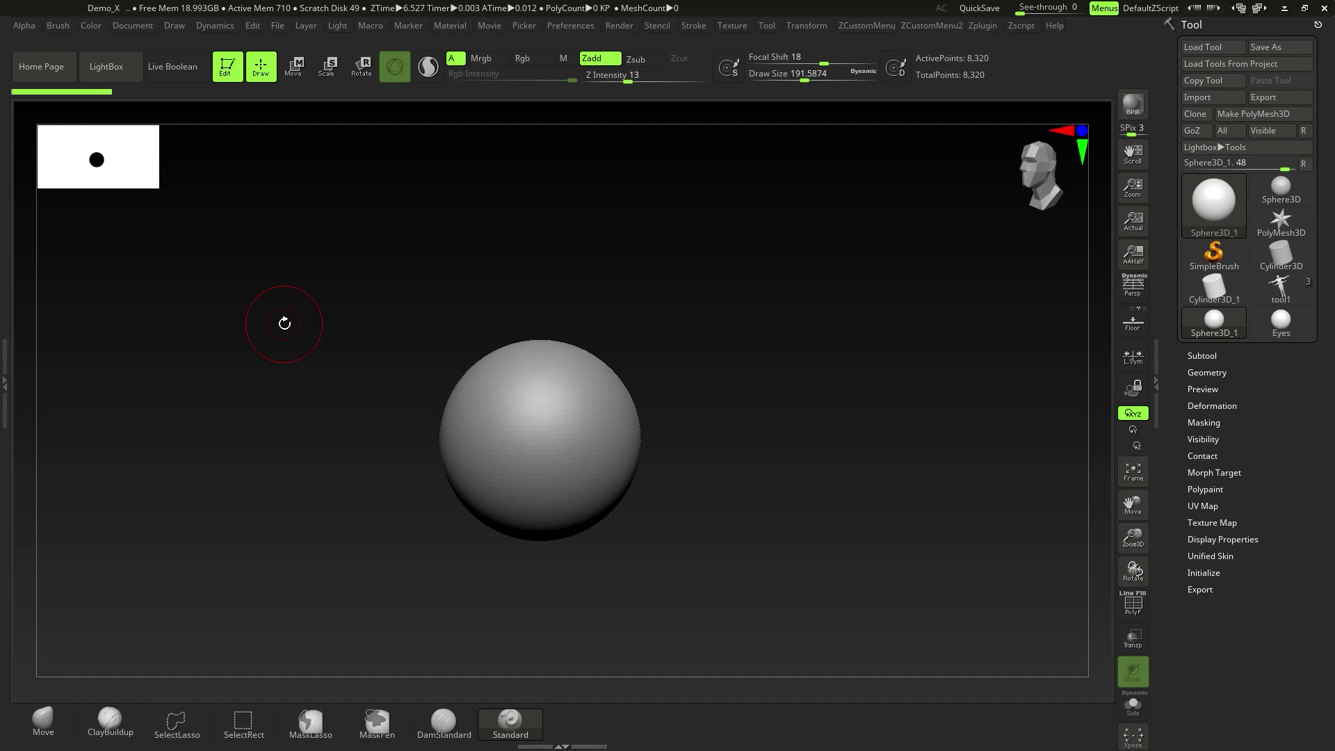
Expand the collapsed tray and remove the docked ZCustomMenu and Tool palettes from the trays.
left_click(6, 364)
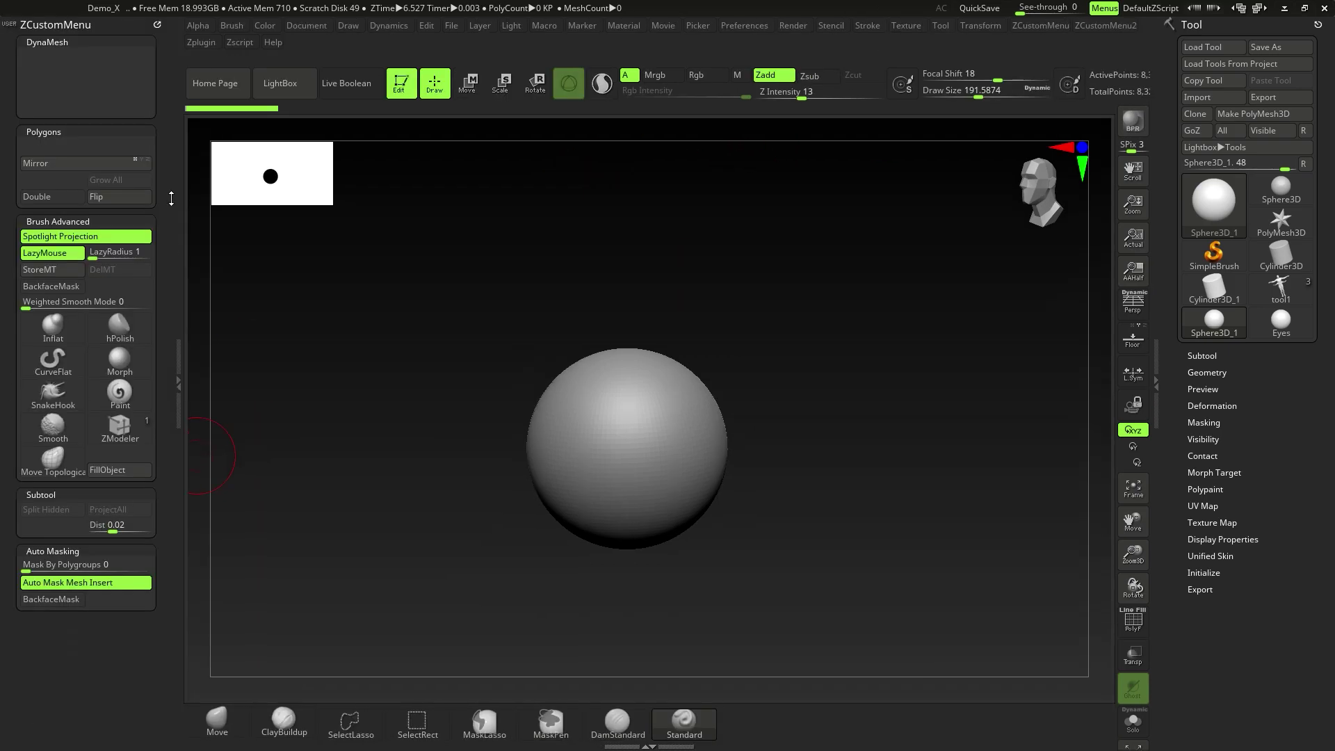
left_click(157, 25)
left_click(157, 25)
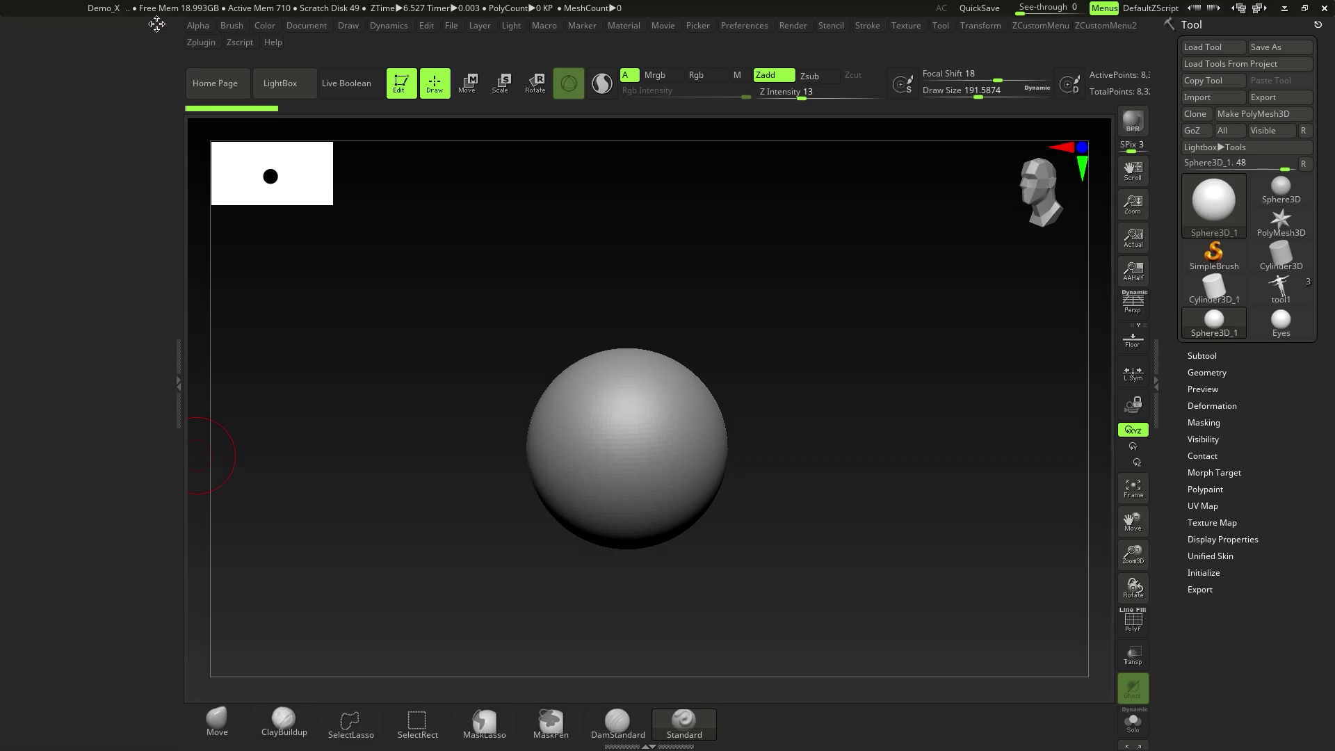
left_click(1313, 24)
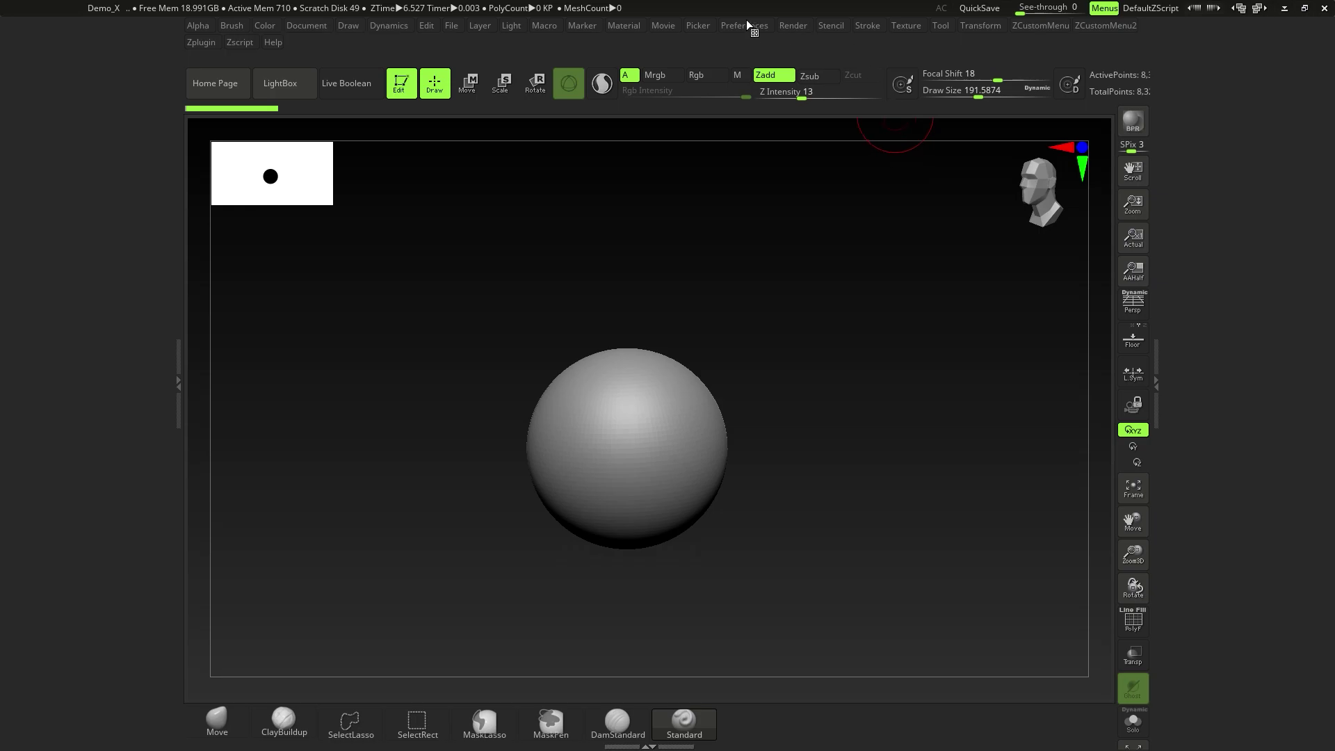
Dock the Preferences palette in the empty tray and turn on Enable Customize in its Config settings.
left_click(745, 25)
left_click(726, 44)
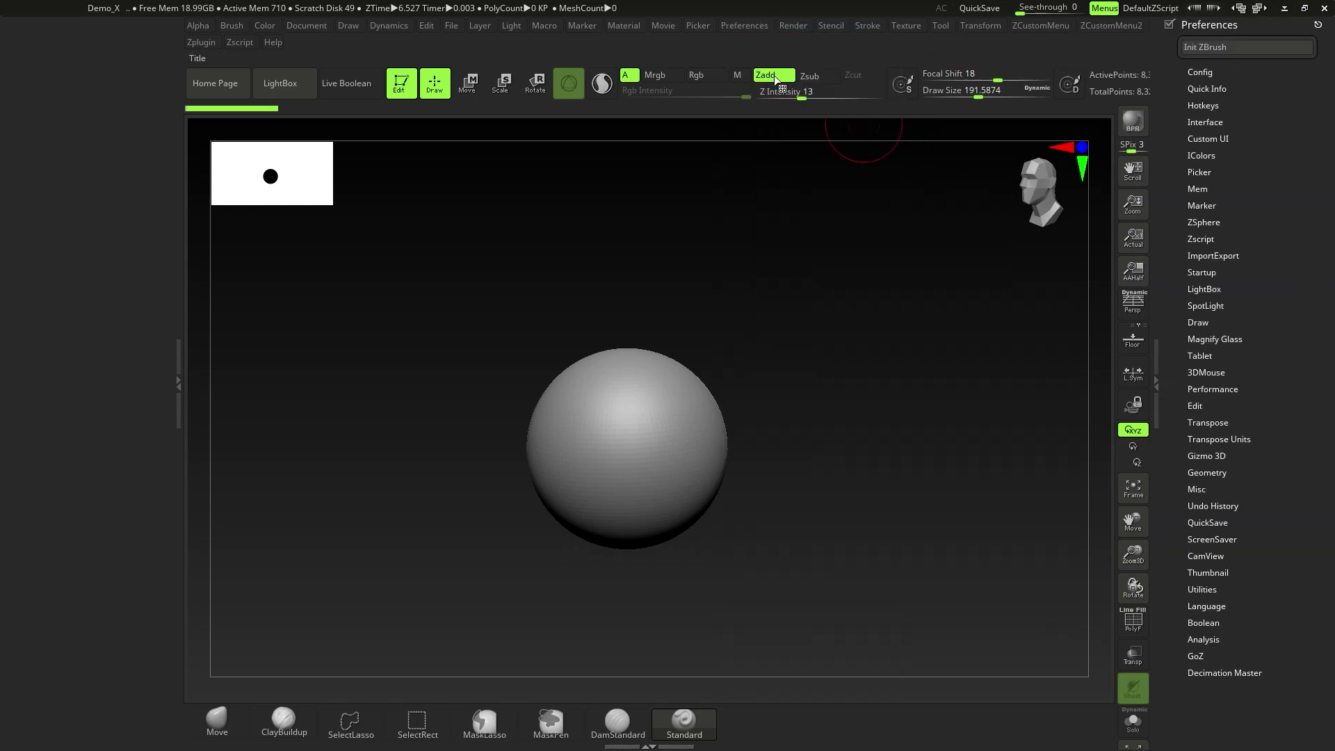
left_click(744, 26)
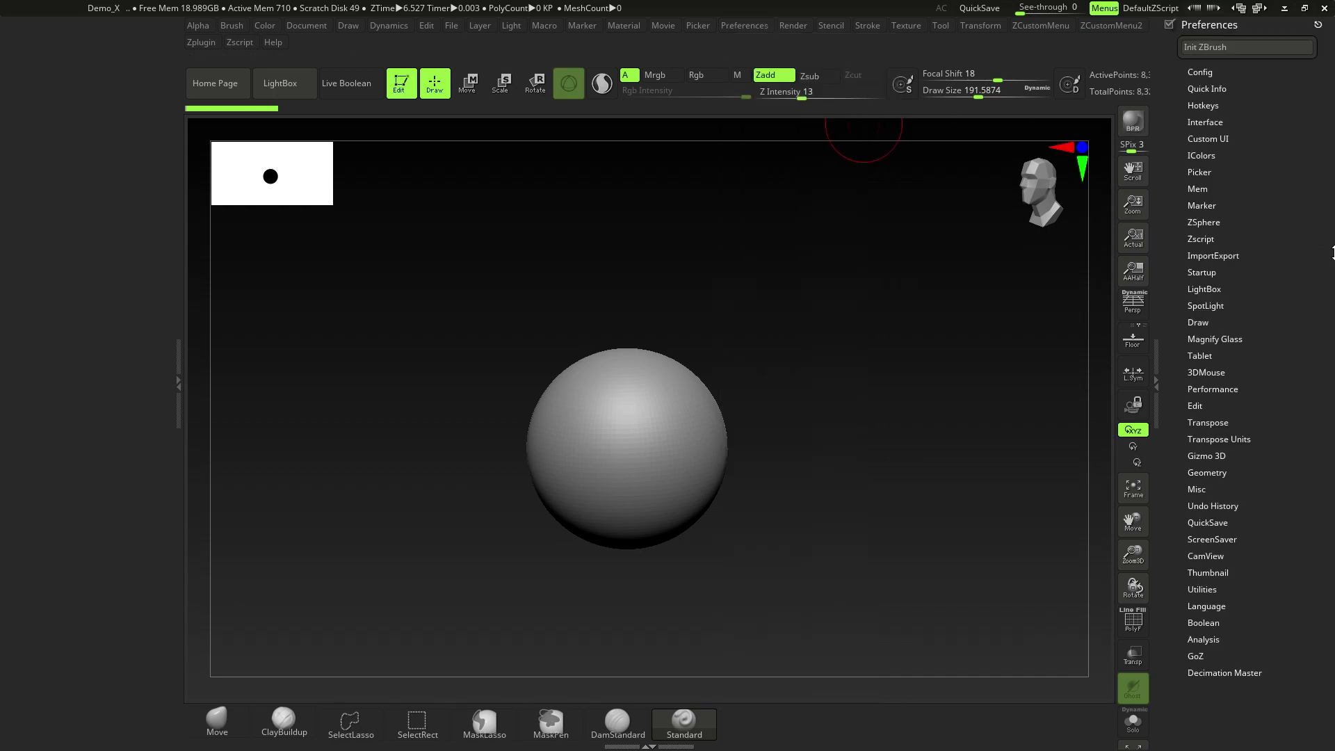
left_click(1201, 72)
left_click(1218, 154)
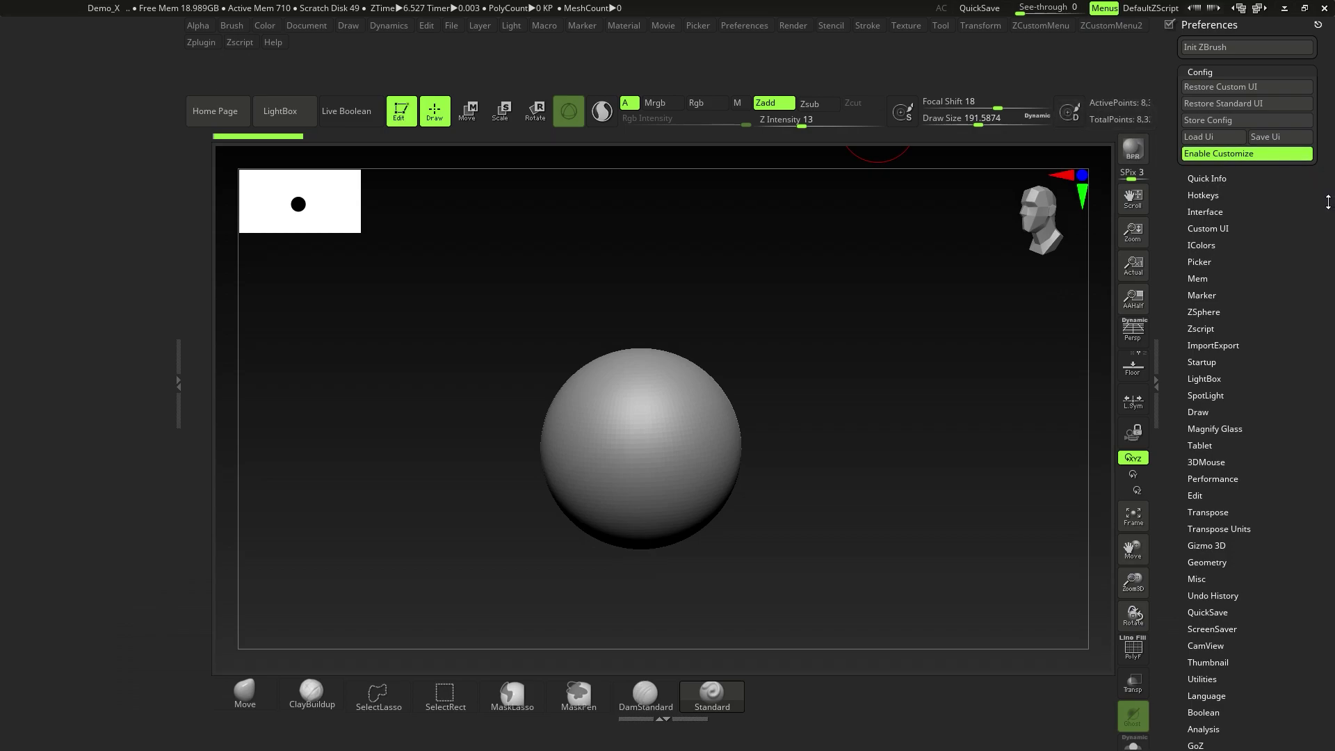
key("ctrl+alt")
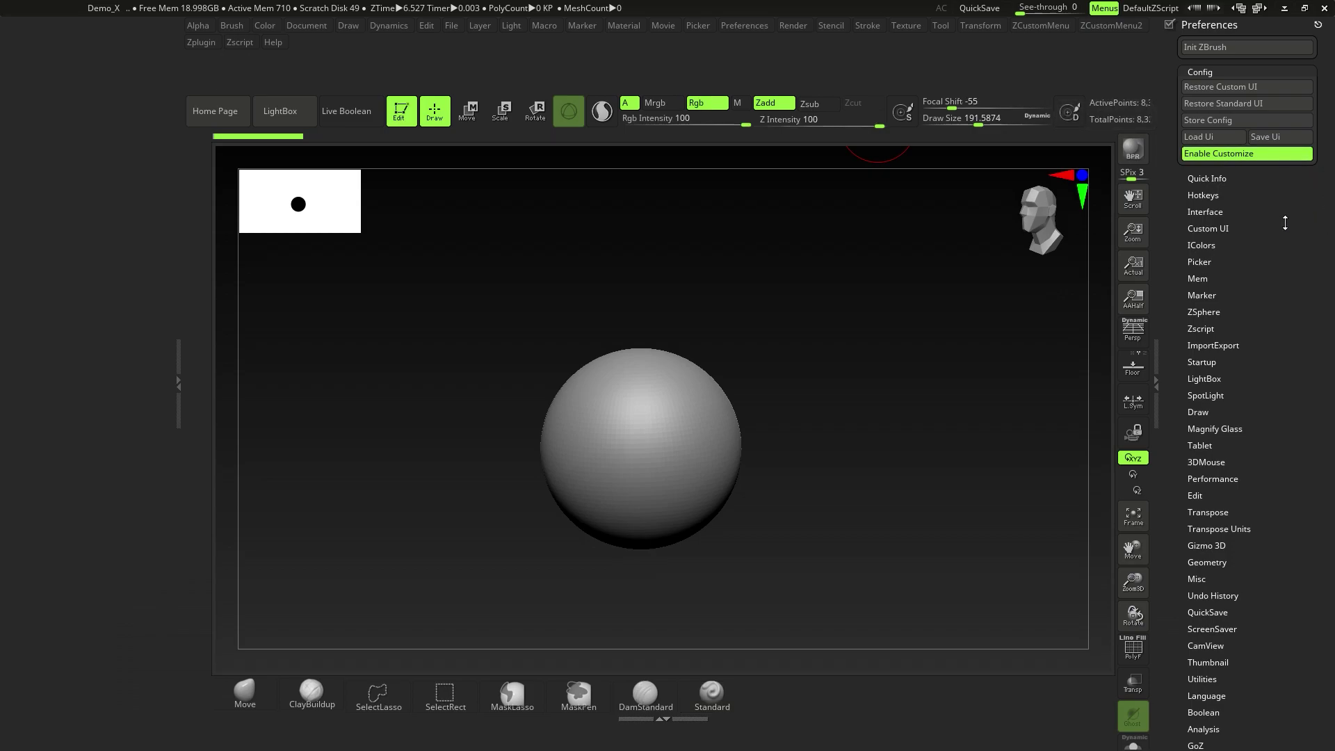
Create a new custom menu titled zCustom from the Custom UI preferences.
left_click(1201, 228)
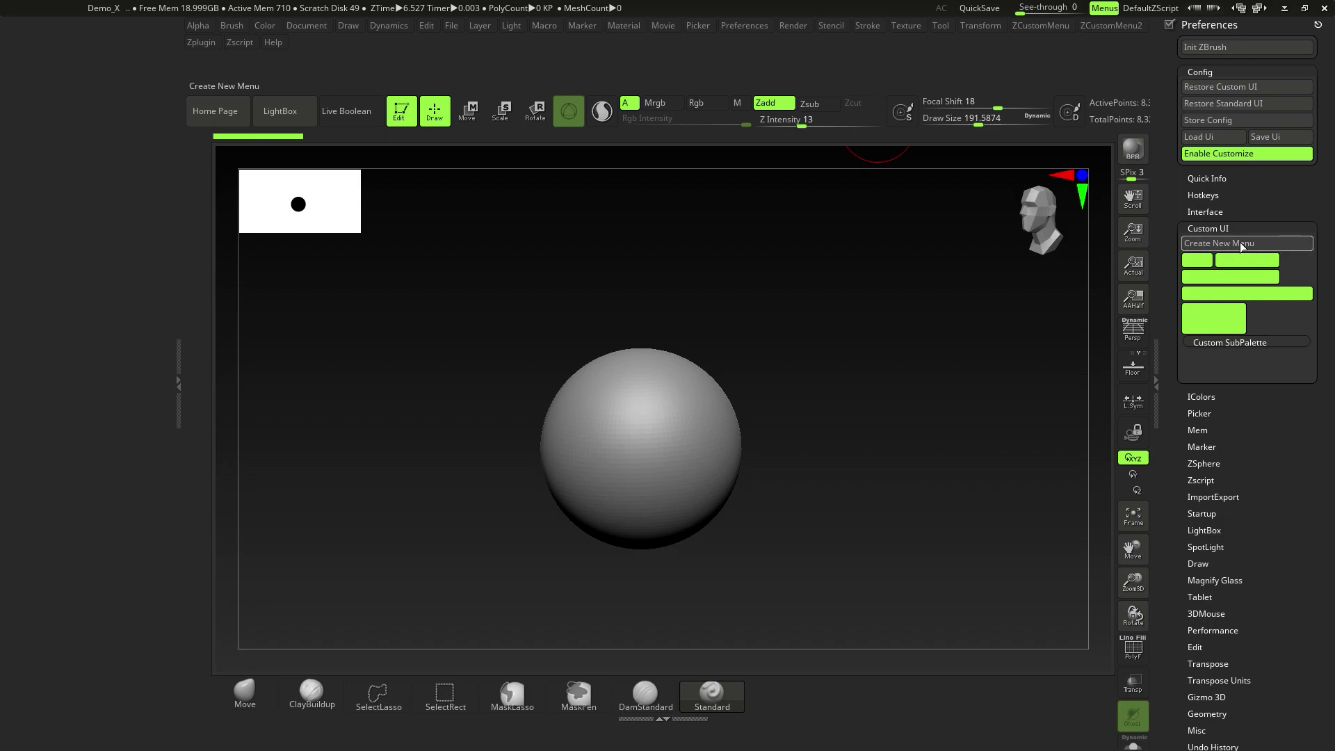
left_click(1240, 242)
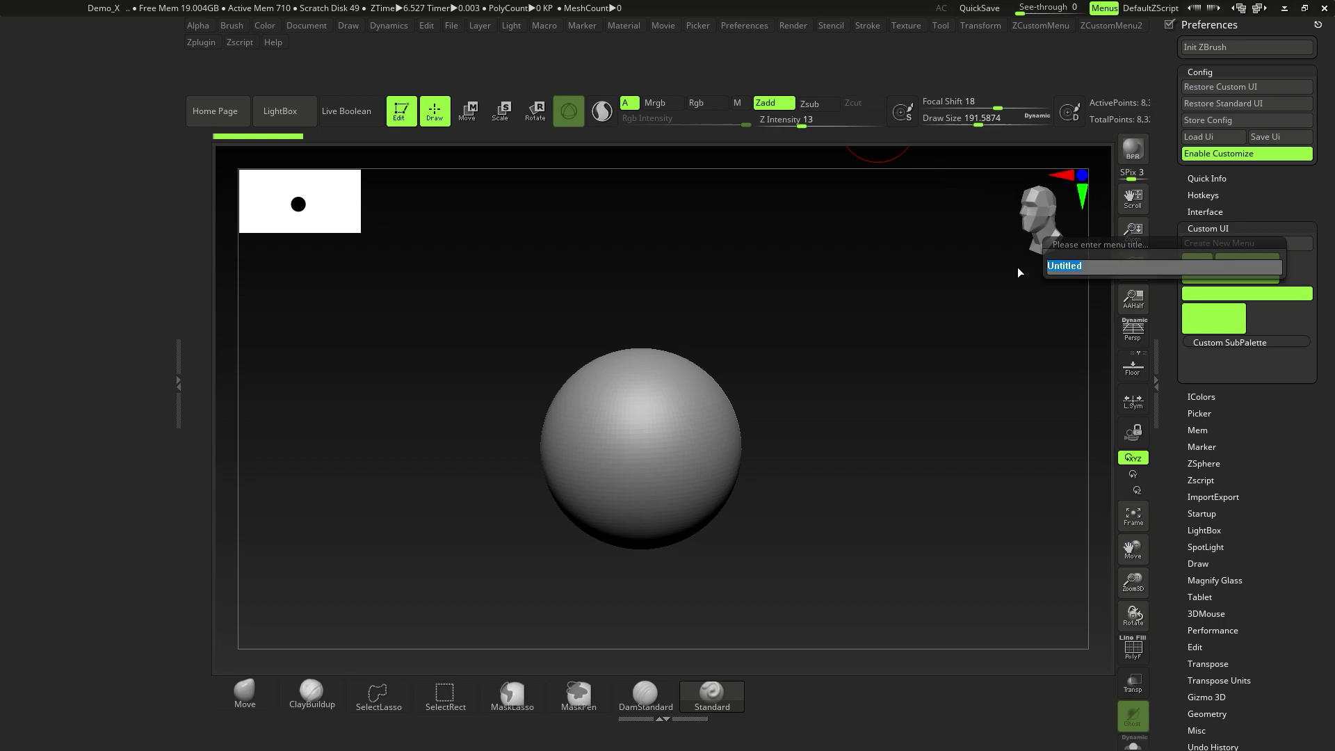
type("zCustom")
key("Return")
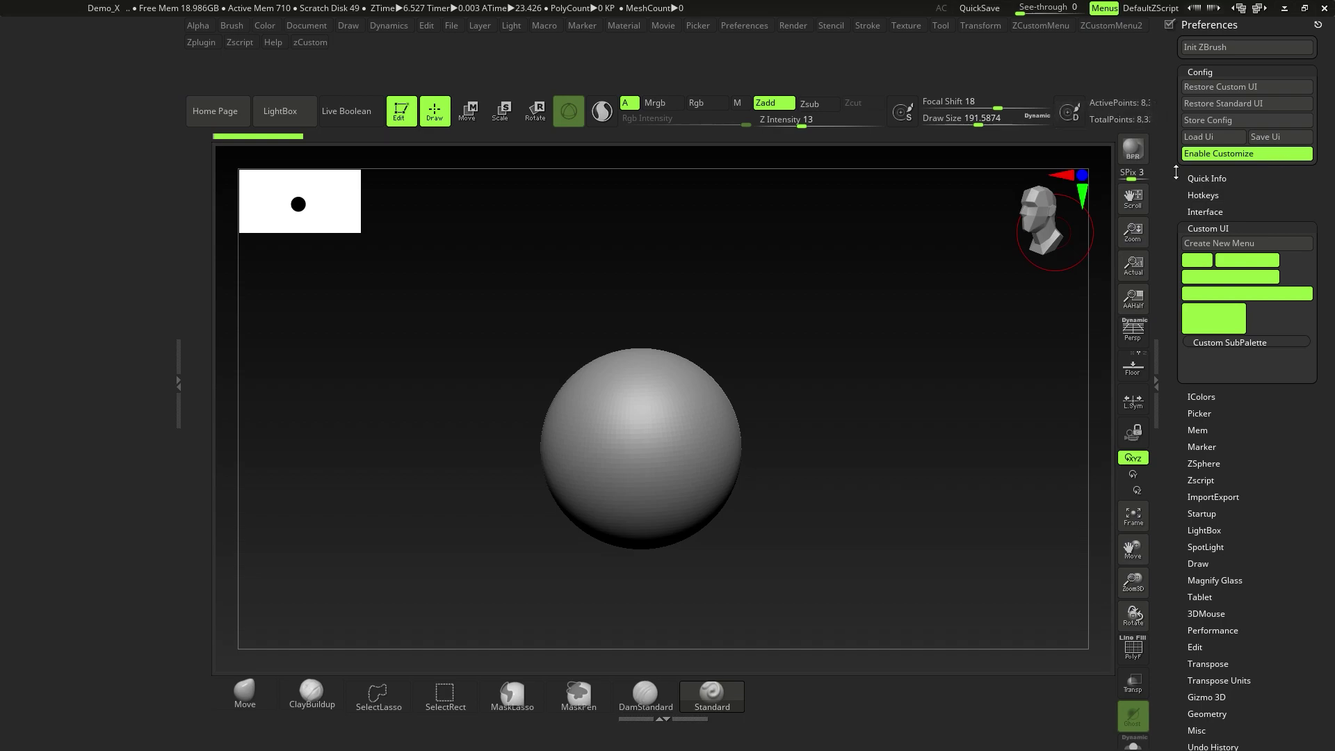
Dock the zCustom menu in the empty tray and add a custom subpalette to it.
left_click(306, 46)
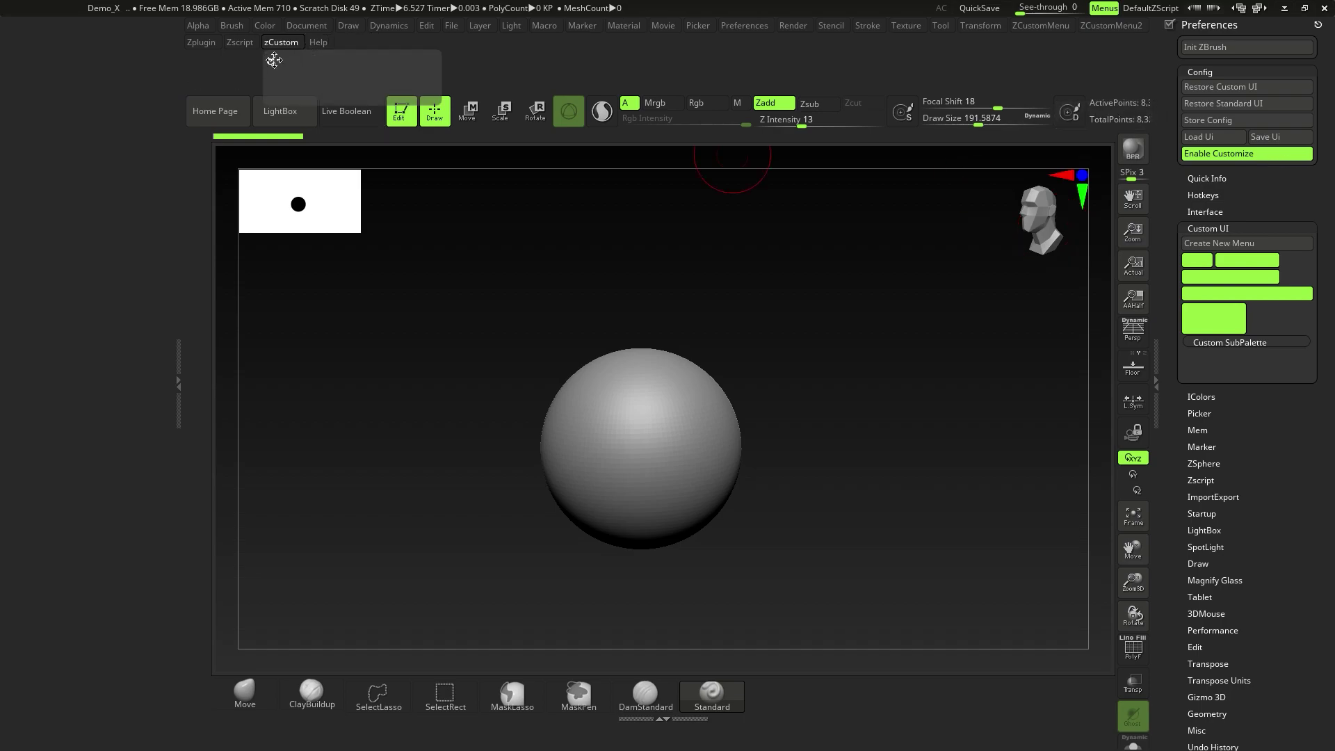
left_click_drag(271, 61, 79, 77)
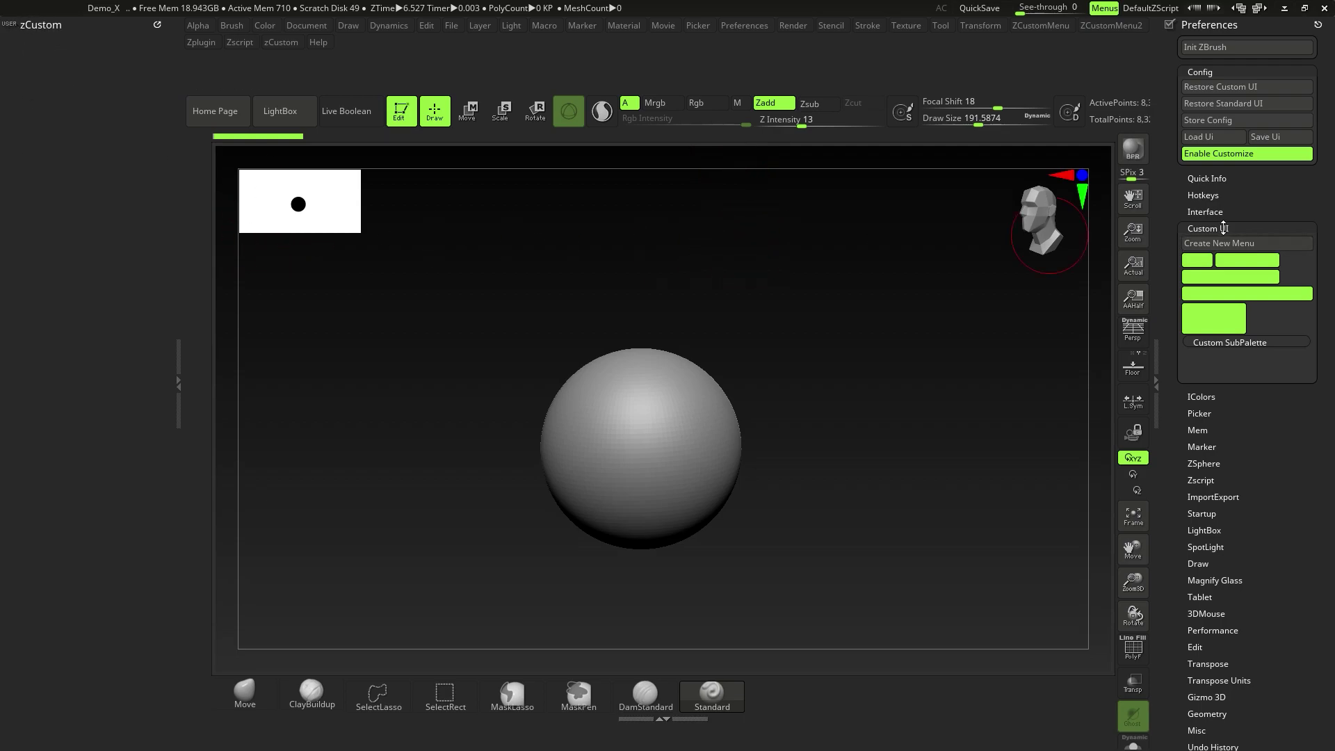
key("ctrl")
mouse_move(1236, 345)
left_mouse_down("ctrl+alt")
mouse_move(598, 278)
mouse_move(64, 27)
left_mouse_up("ctrl+alt")
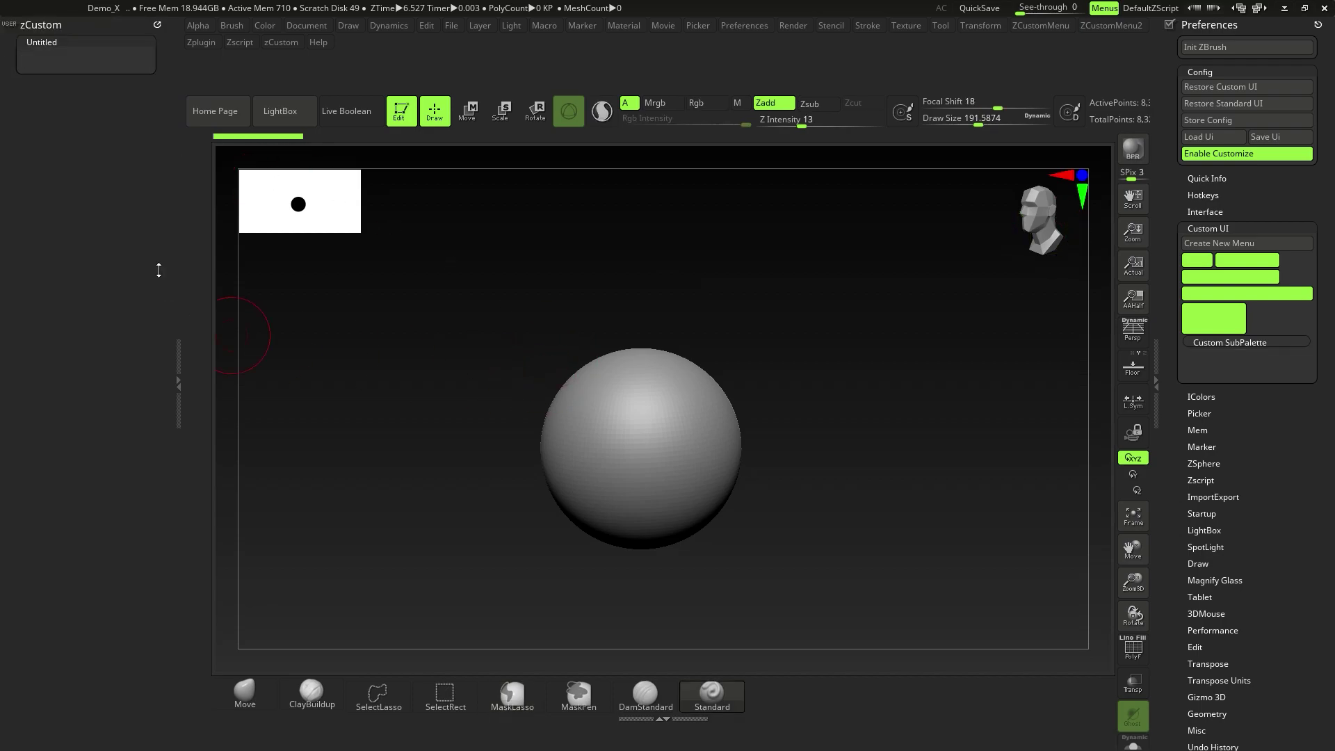
Dock the Brush palette below zCustom and add the Standard, ClayBuildup and two Clay brushes to the custom subpalette.
left_click(1203, 25)
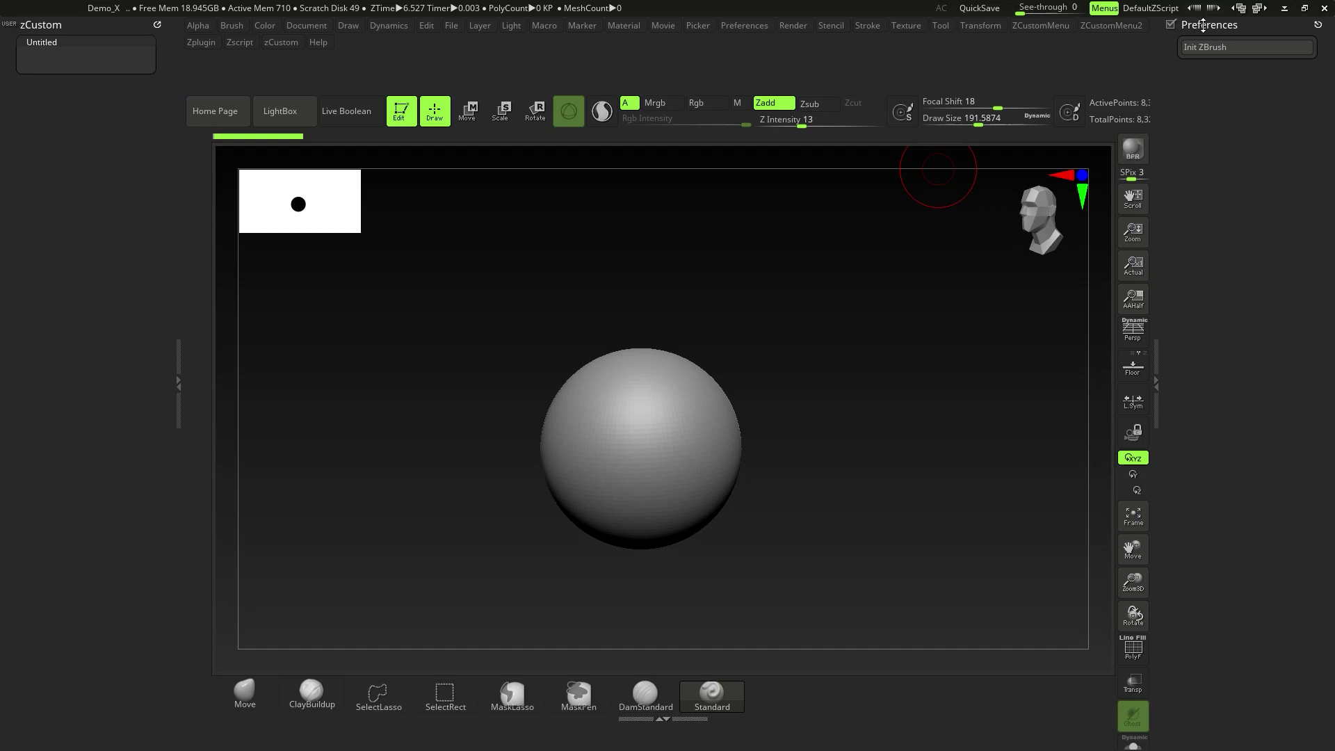
left_click(231, 26)
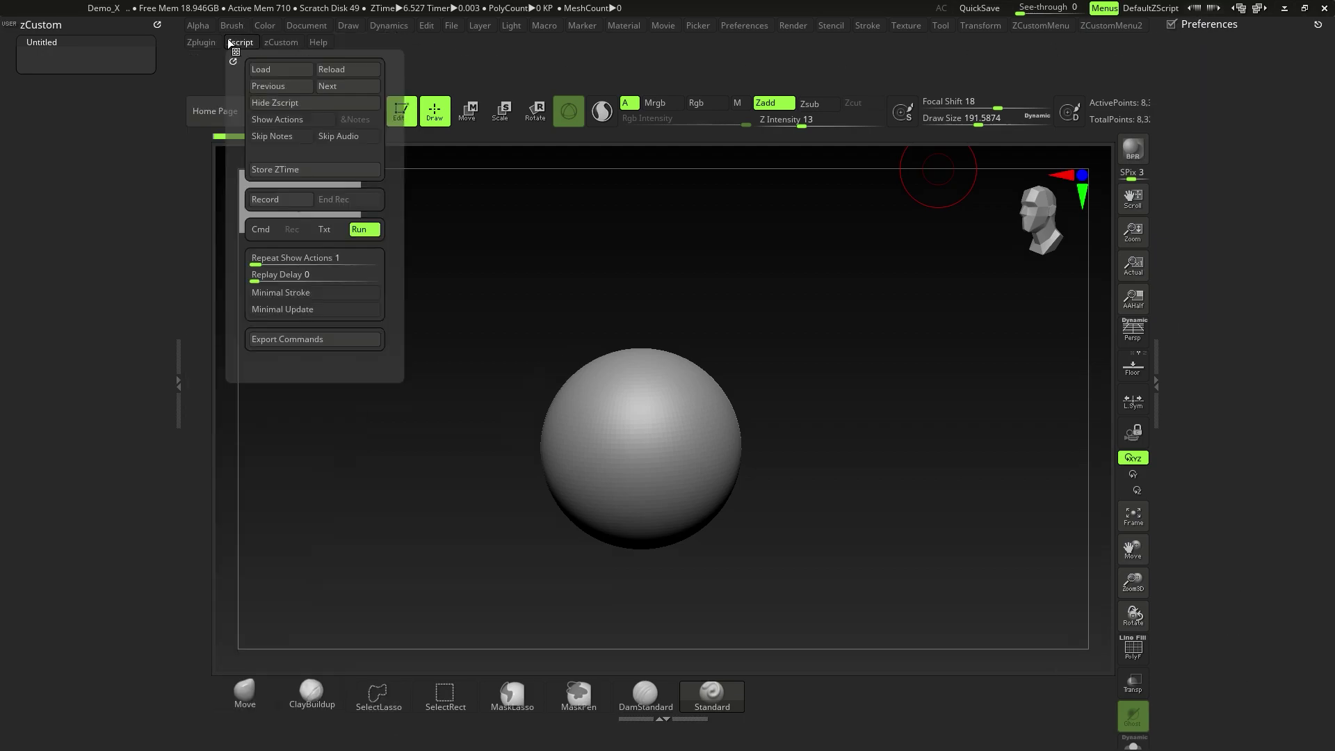
left_click(230, 24)
left_click(231, 26)
mouse_move(227, 43)
left_mouse_down()
mouse_move(119, 119)
mouse_move(120, 135)
left_mouse_up()
left_click_drag(112, 241, 77, 94, "ctrl+alt")
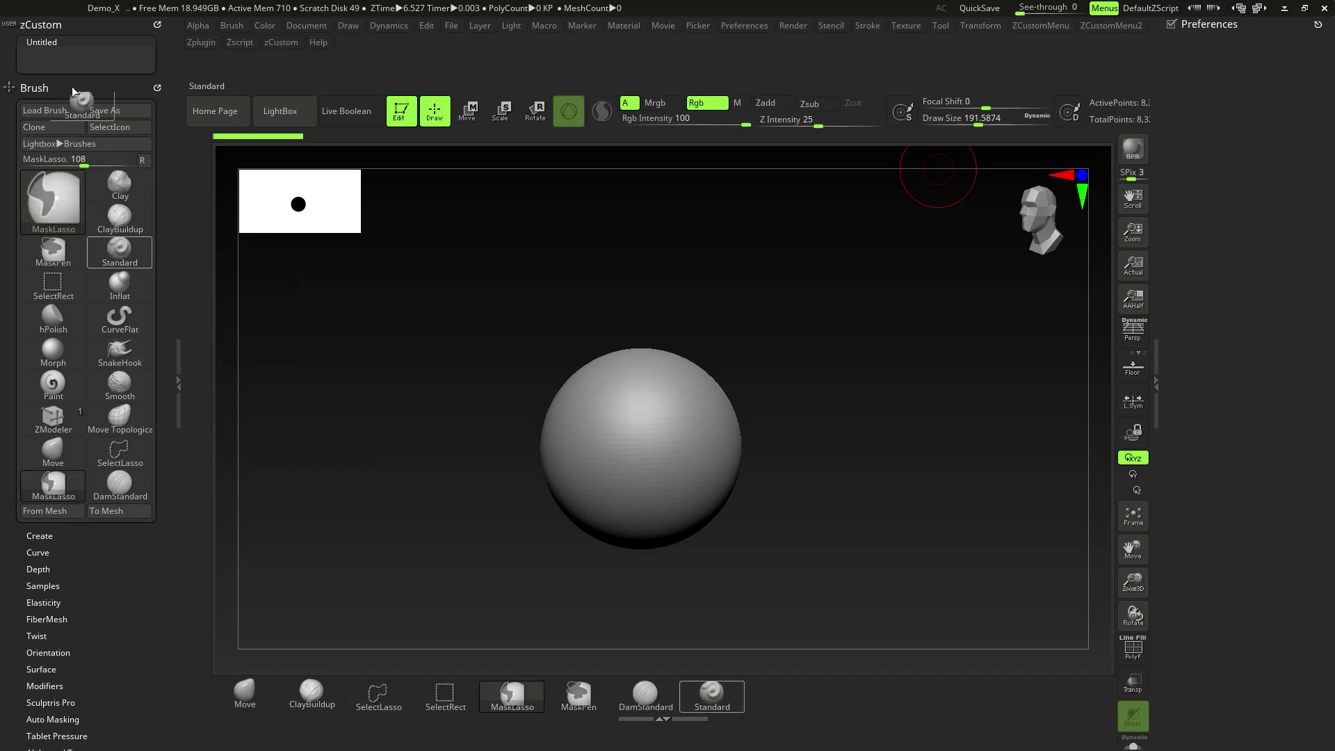
left_click_drag(120, 227, 116, 73, "ctrl+alt")
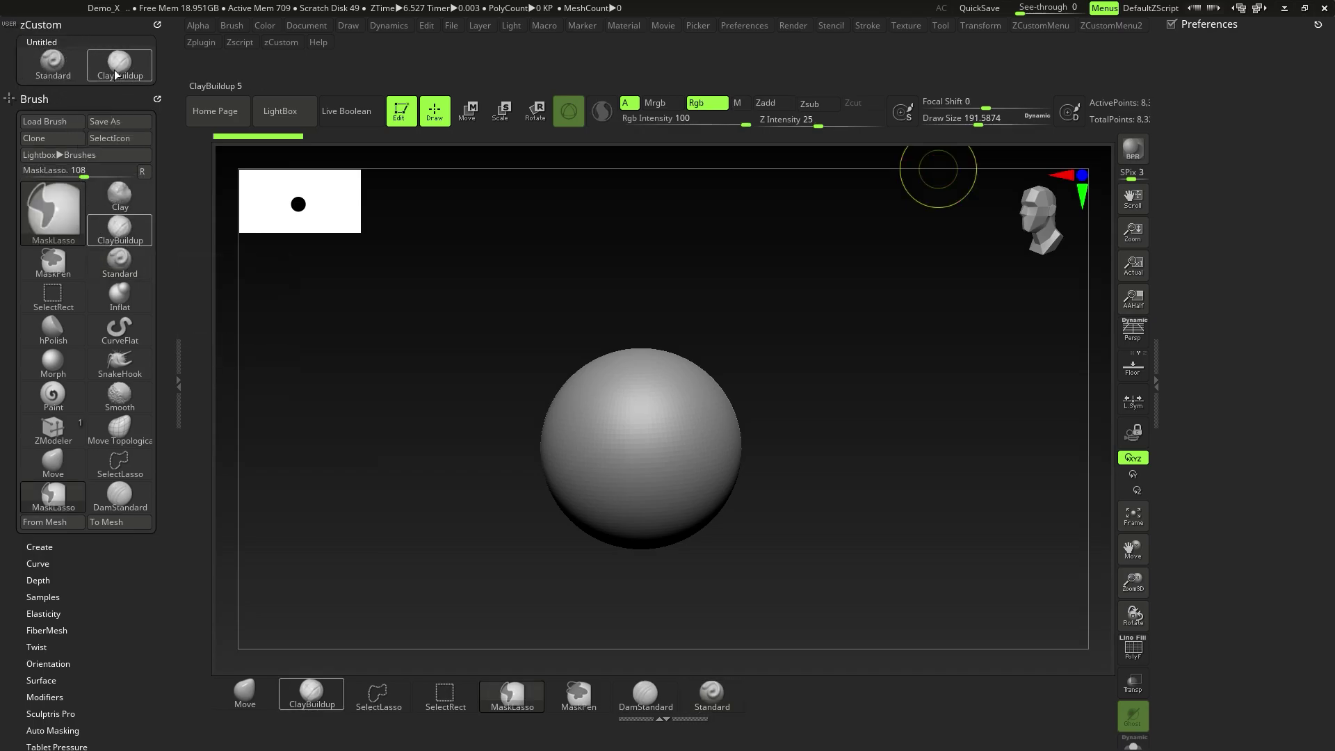
left_click_drag(119, 197, 54, 97, "ctrl+alt")
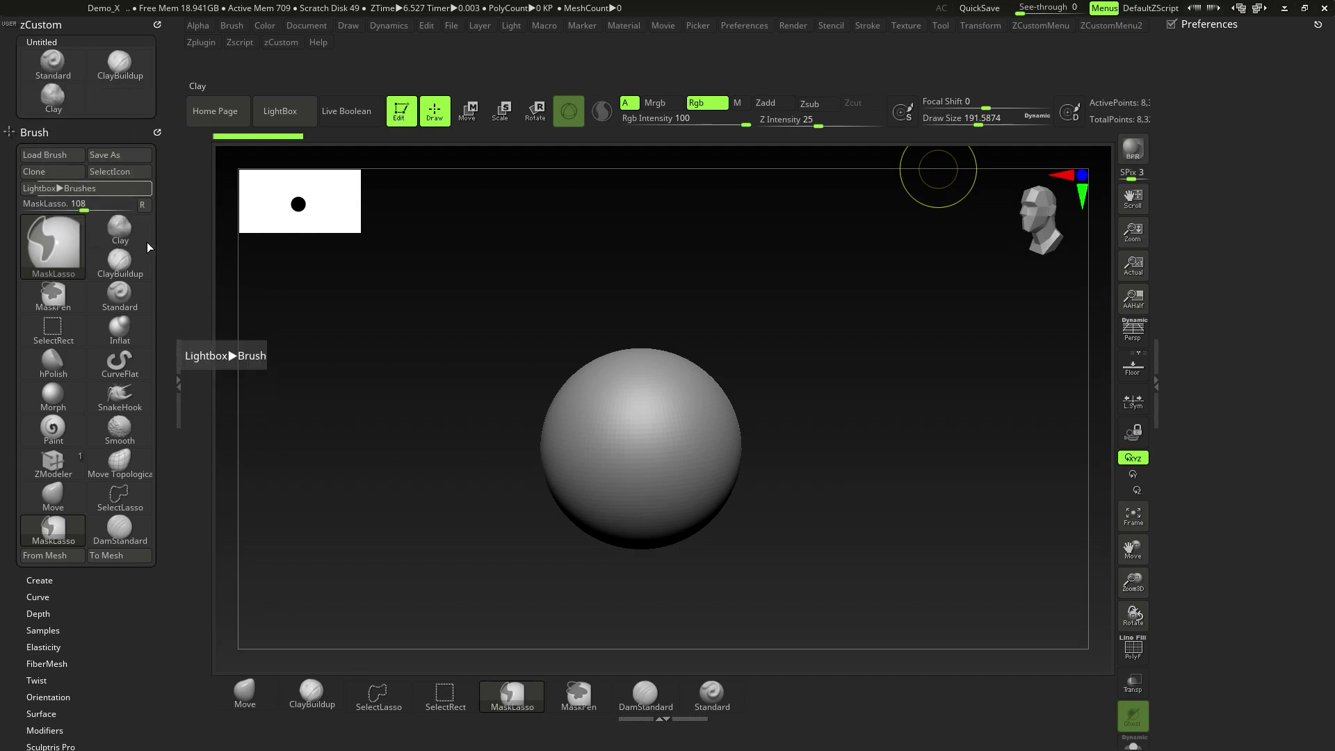
left_click_drag(129, 151, 124, 98, "ctrl+alt")
left_click(53, 62)
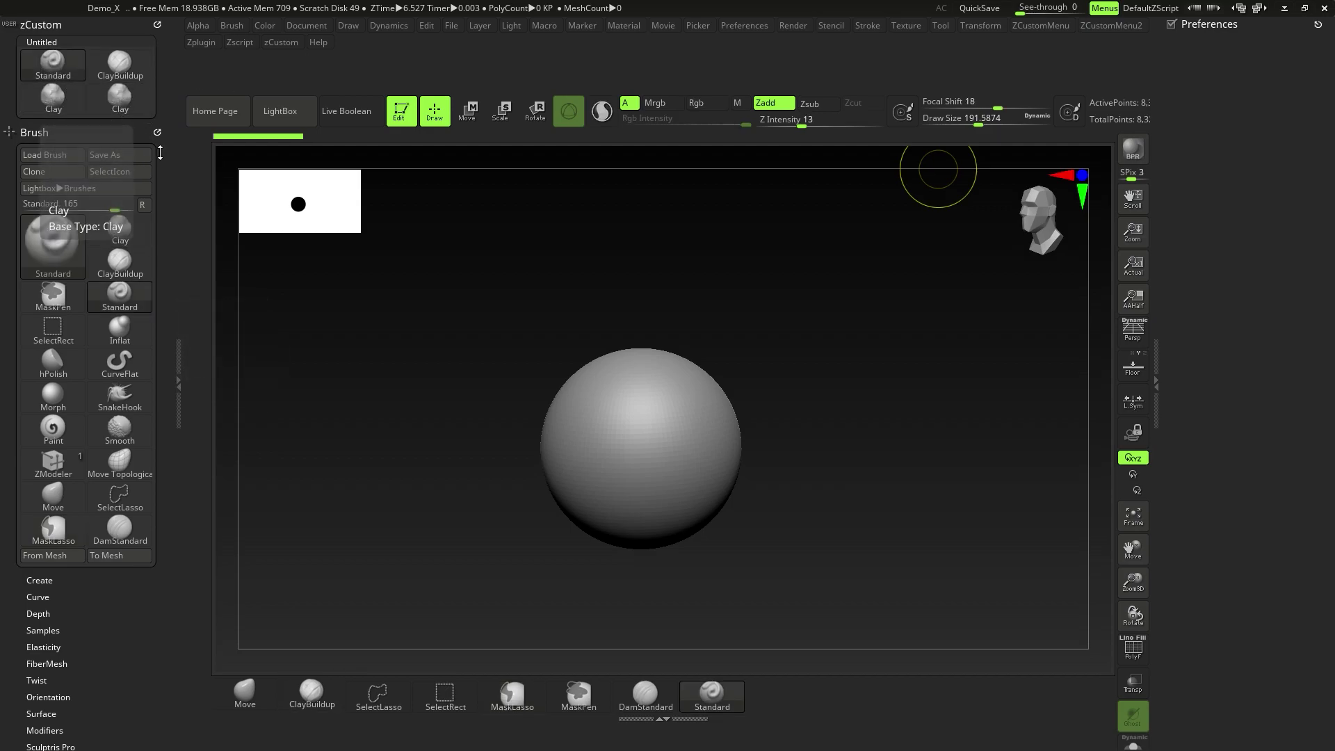
Add the full-width UI filler from Custom UI beneath the brushes in the zCustom subpalette.
left_click(1204, 28)
scroll(1230, 253, "down", 1)
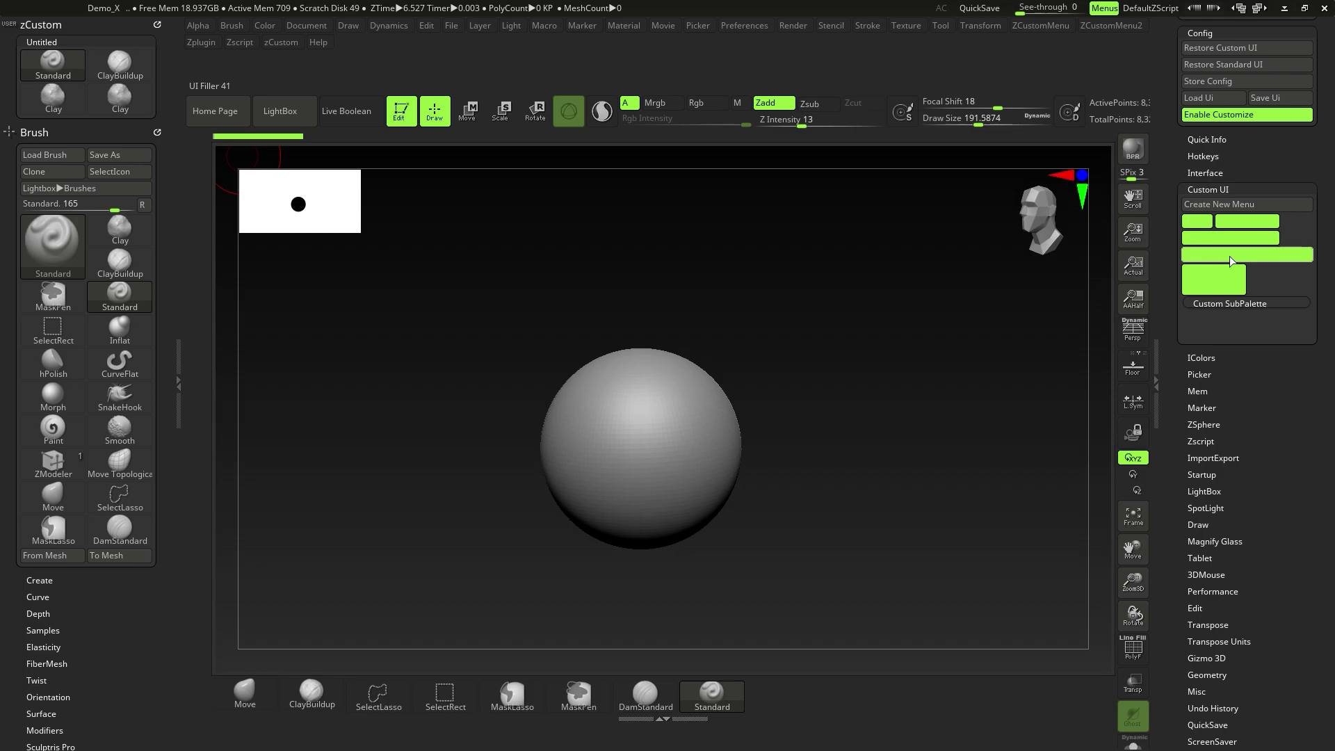
mouse_move(1253, 256)
left_mouse_down("ctrl+alt")
mouse_move(113, 131)
mouse_move(97, 115)
left_mouse_up("ctrl+alt")
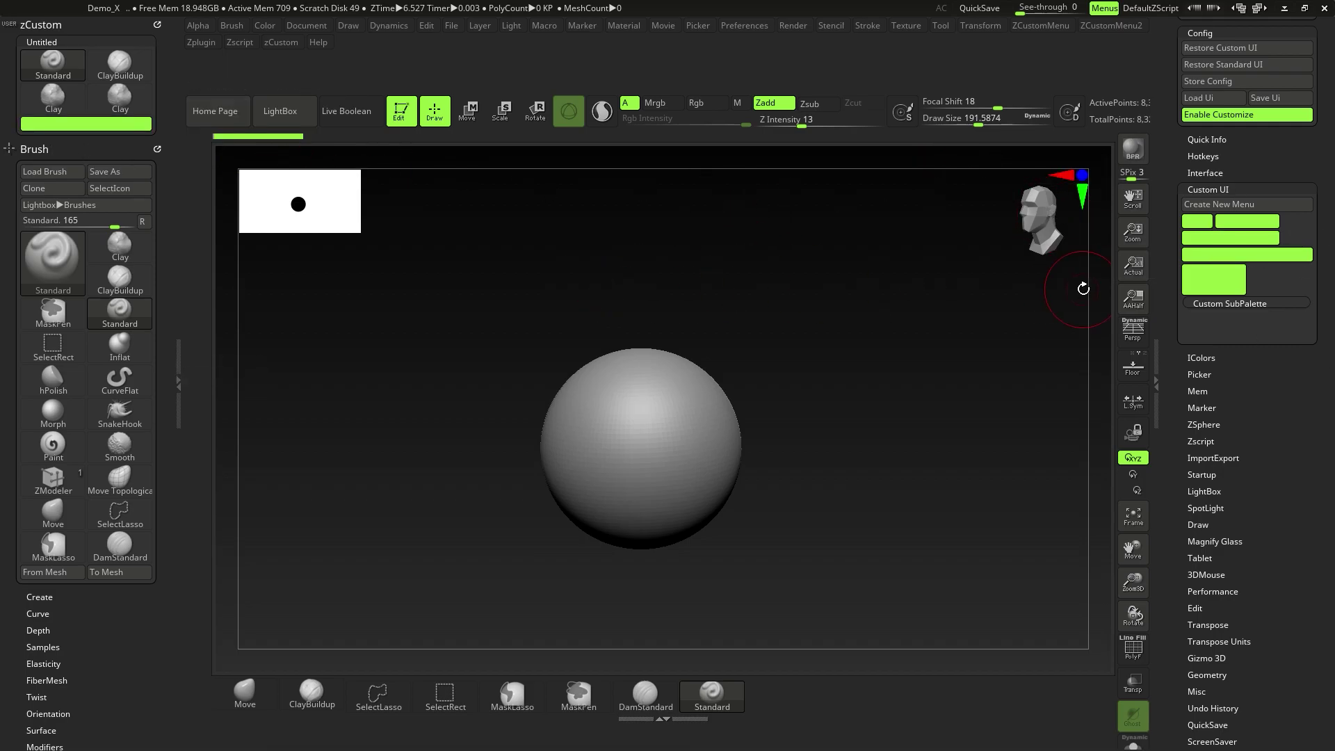
Add a second custom subpalette to the zCustom menu and collapse the Preferences palette.
left_click_drag(1247, 304, 62, 24, "ctrl+alt")
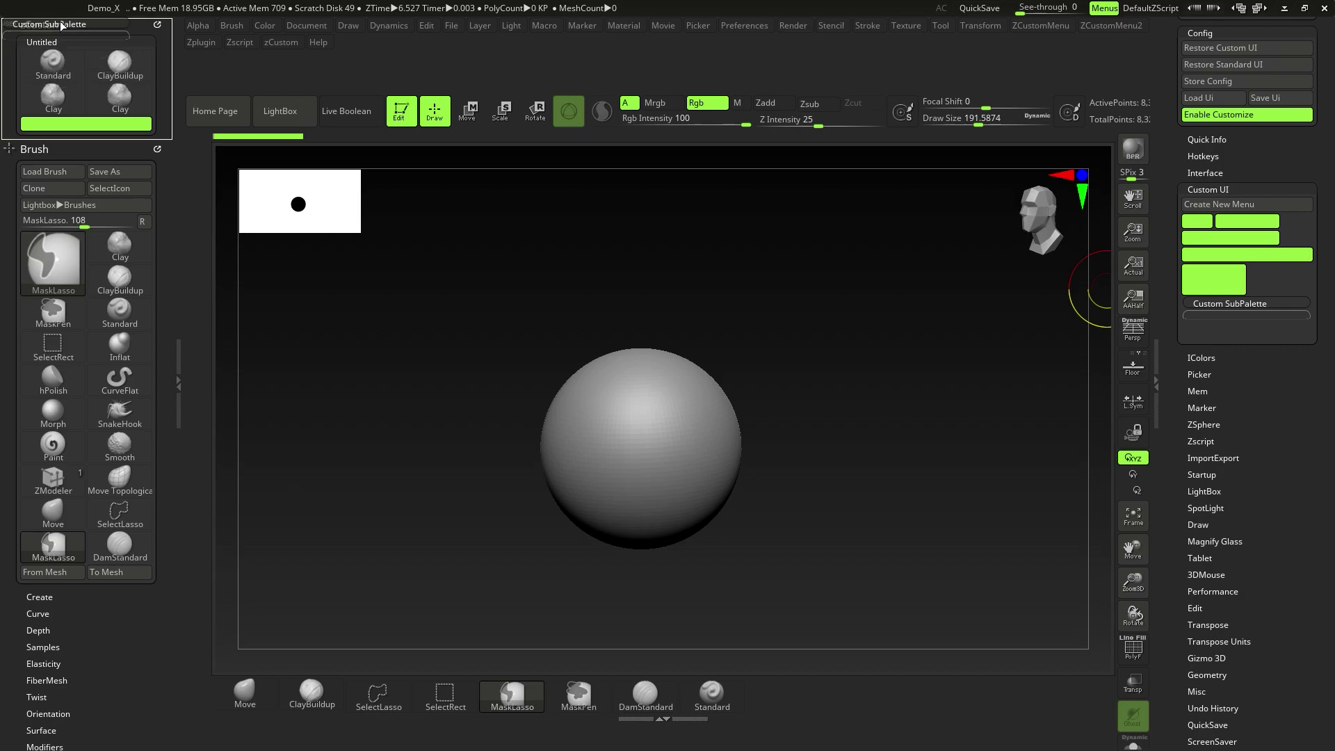
left_click_drag(60, 22, 60, 22, "ctrl+alt")
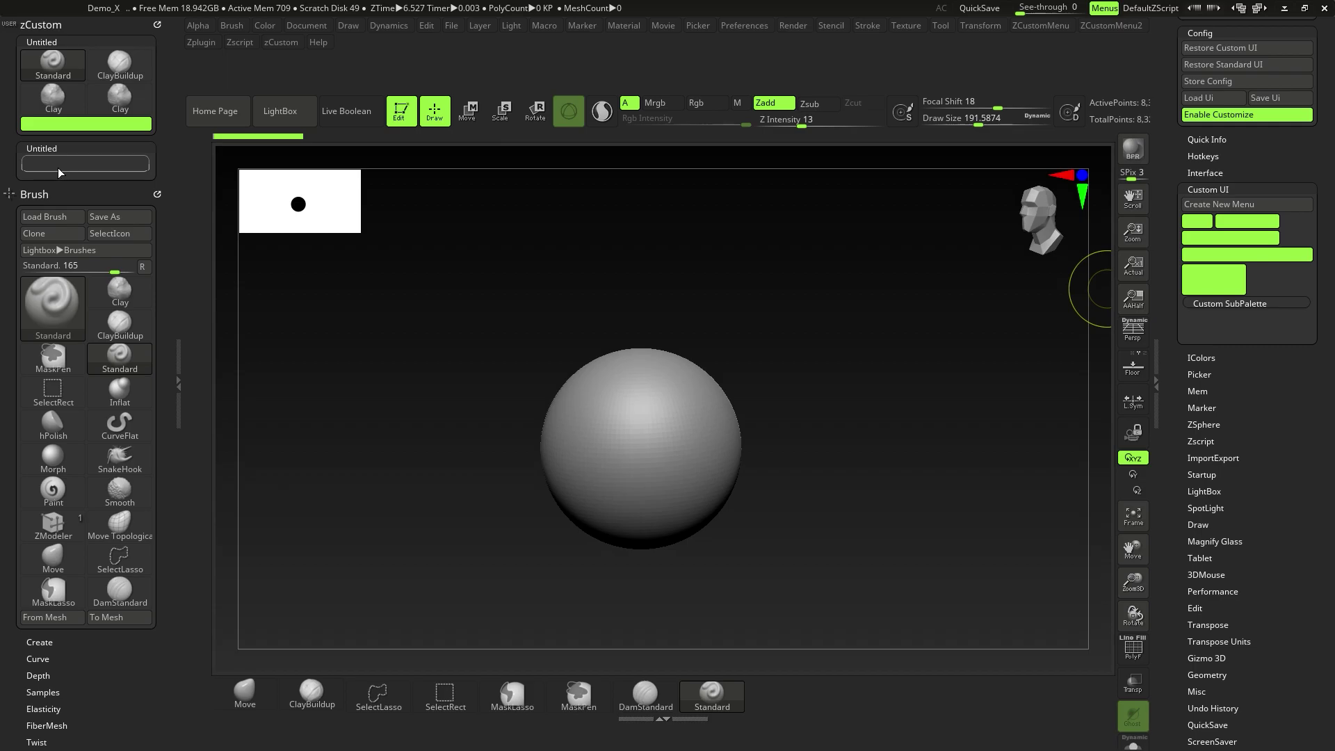
scroll(1325, 427, "up", 1)
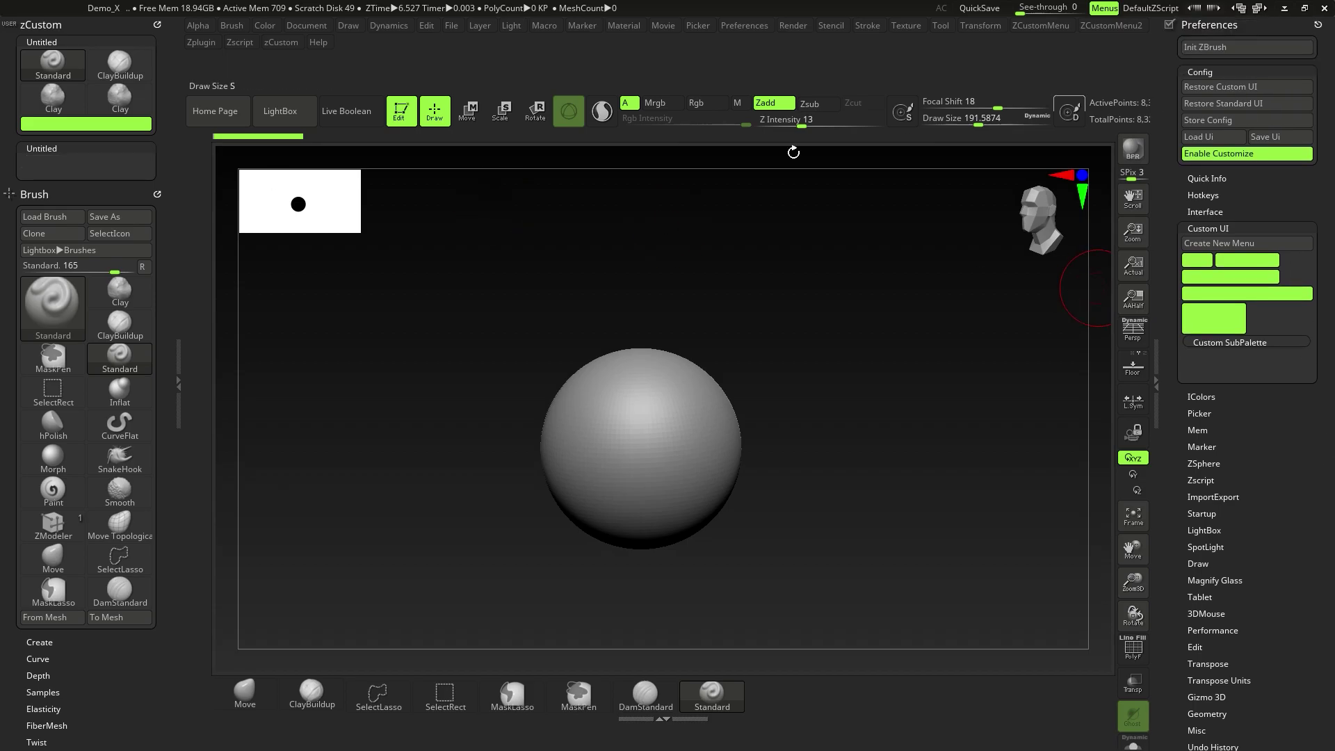
left_click(1250, 23)
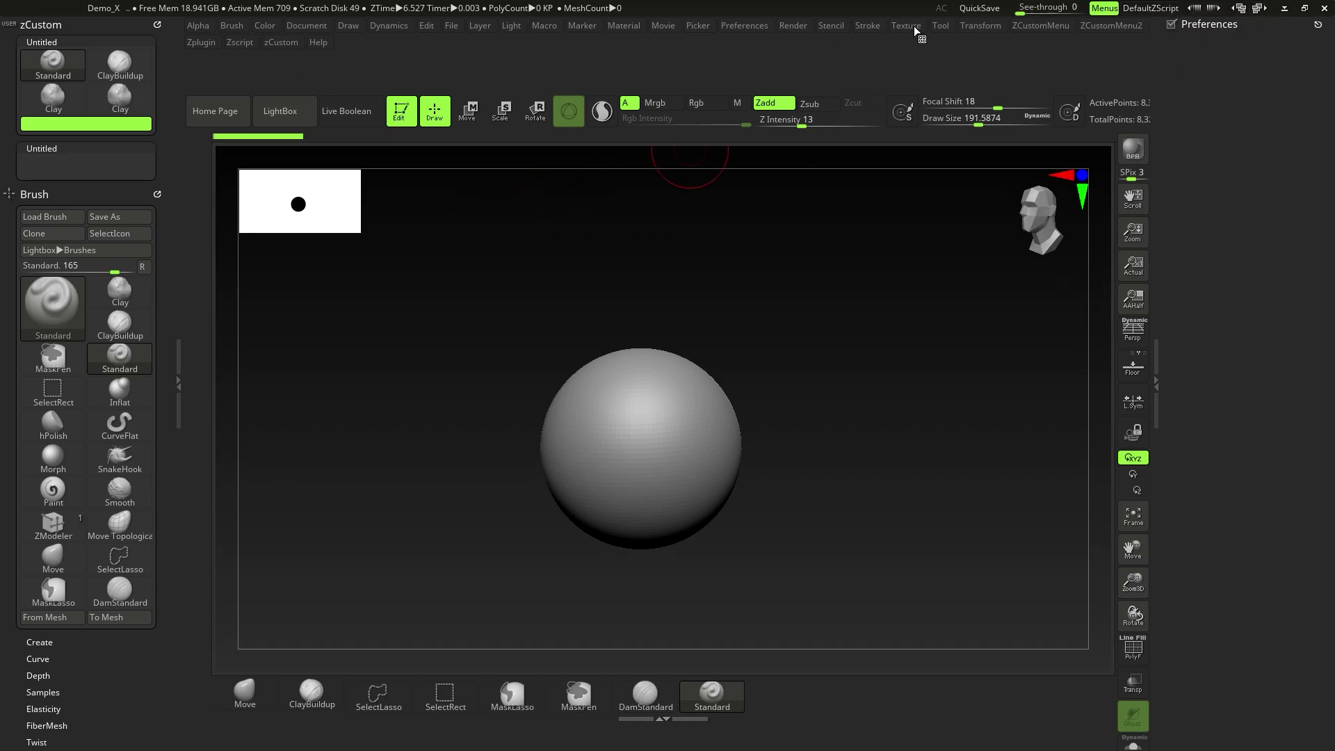
Dock the Tool palette below Preferences and expand its Geometry settings.
left_click(943, 28)
left_click_drag(937, 43, 1230, 94)
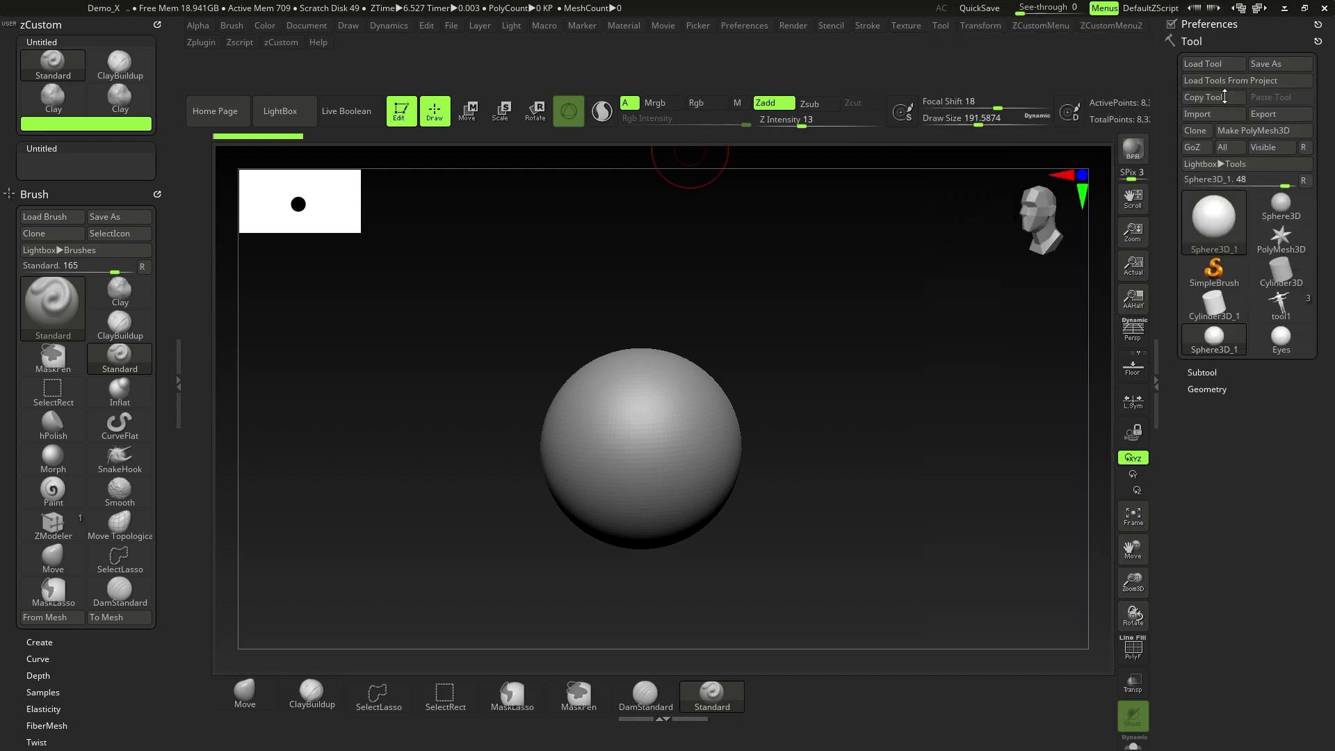
left_click(1217, 371)
left_click(1220, 373)
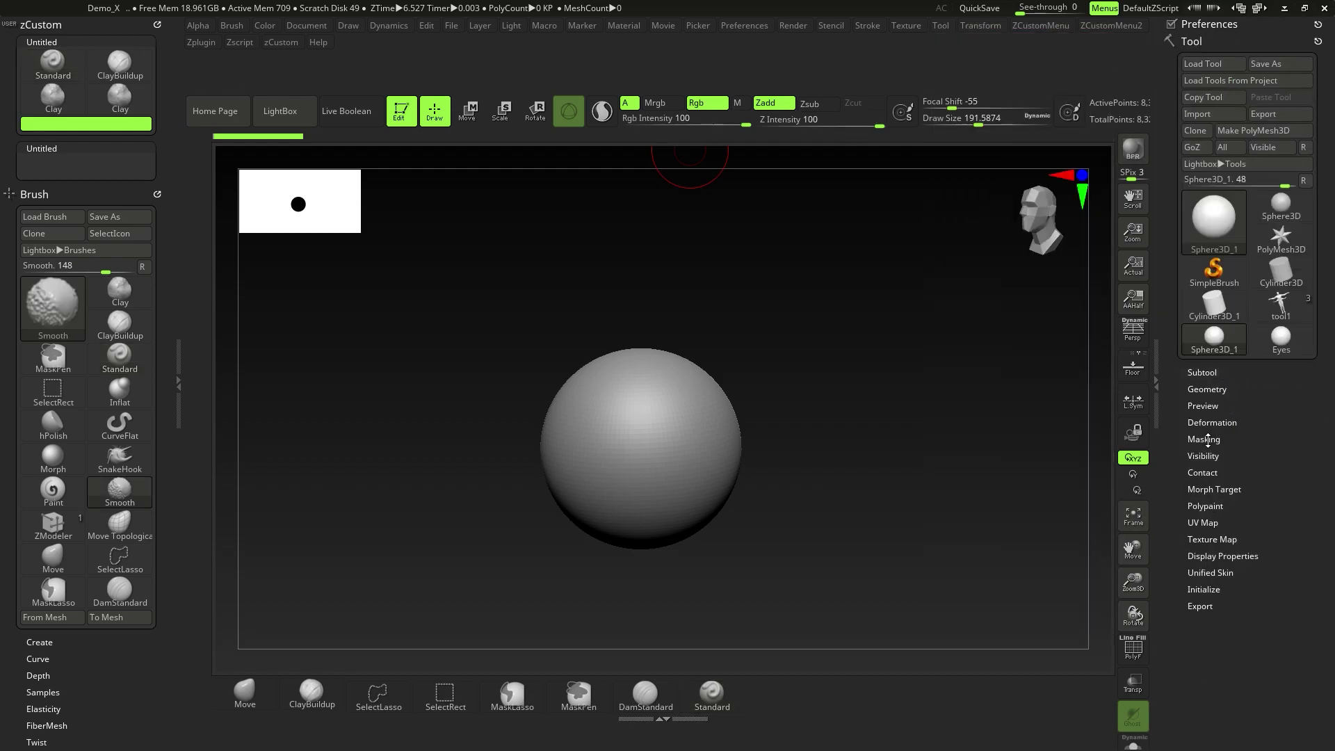
left_click(1204, 390)
Switch the active tool to Cylinder3D and convert it to a PolyMesh3D.
left_click_drag(1330, 198, 1330, 173)
left_click(1280, 243)
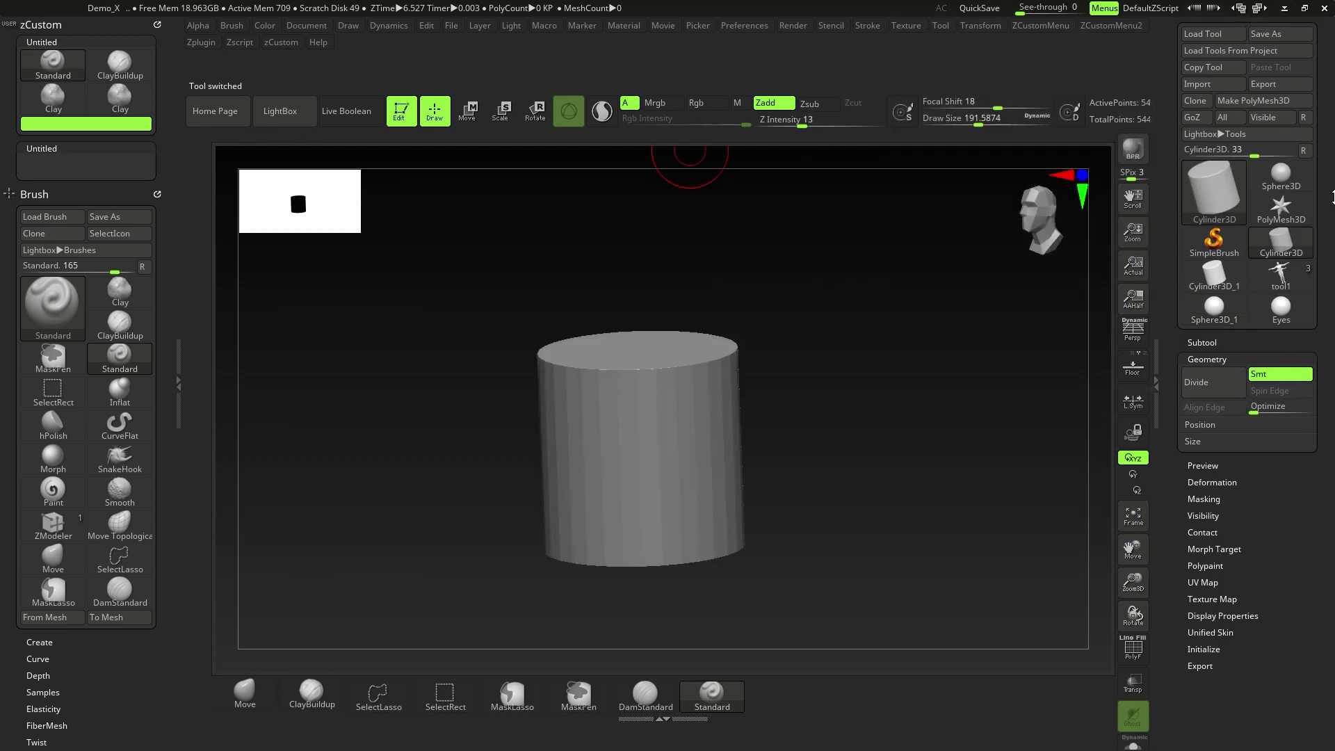
left_click_drag(1332, 253, 1333, 281)
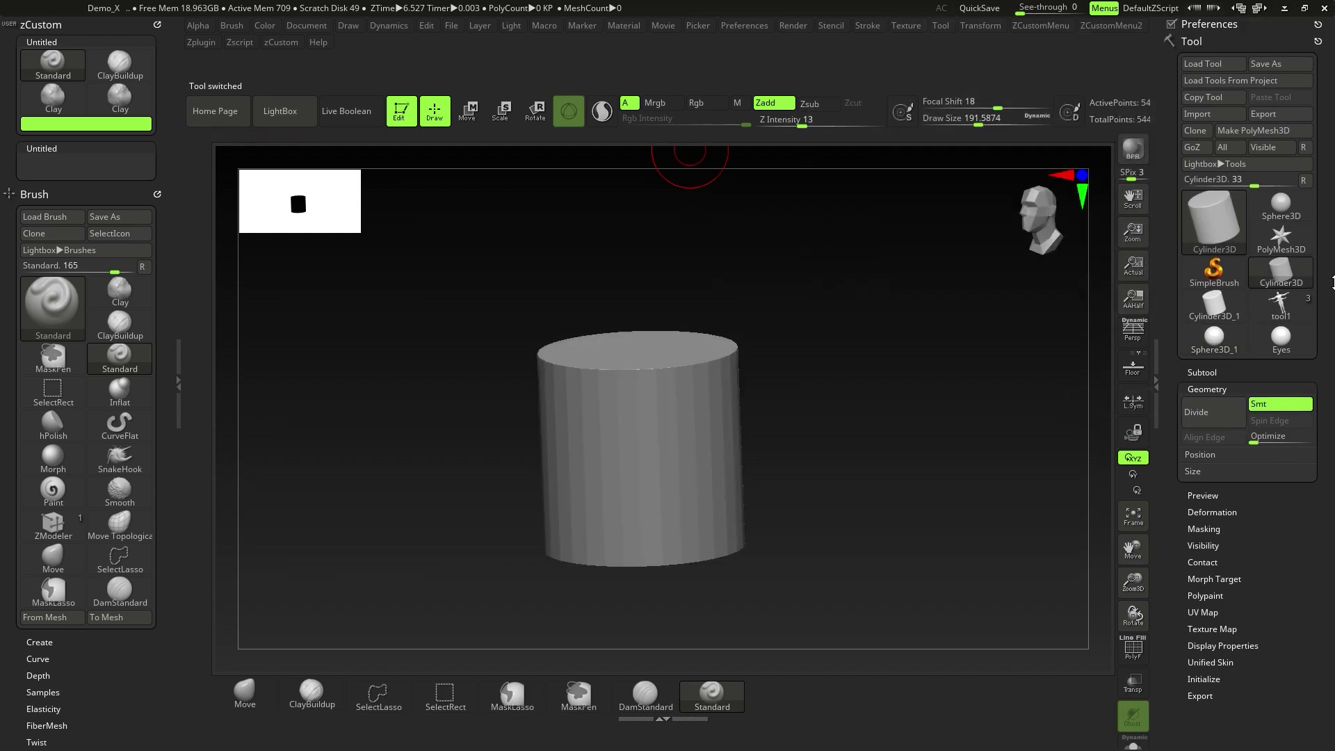
left_click(1263, 130)
left_click_drag(1323, 673, 1323, 434)
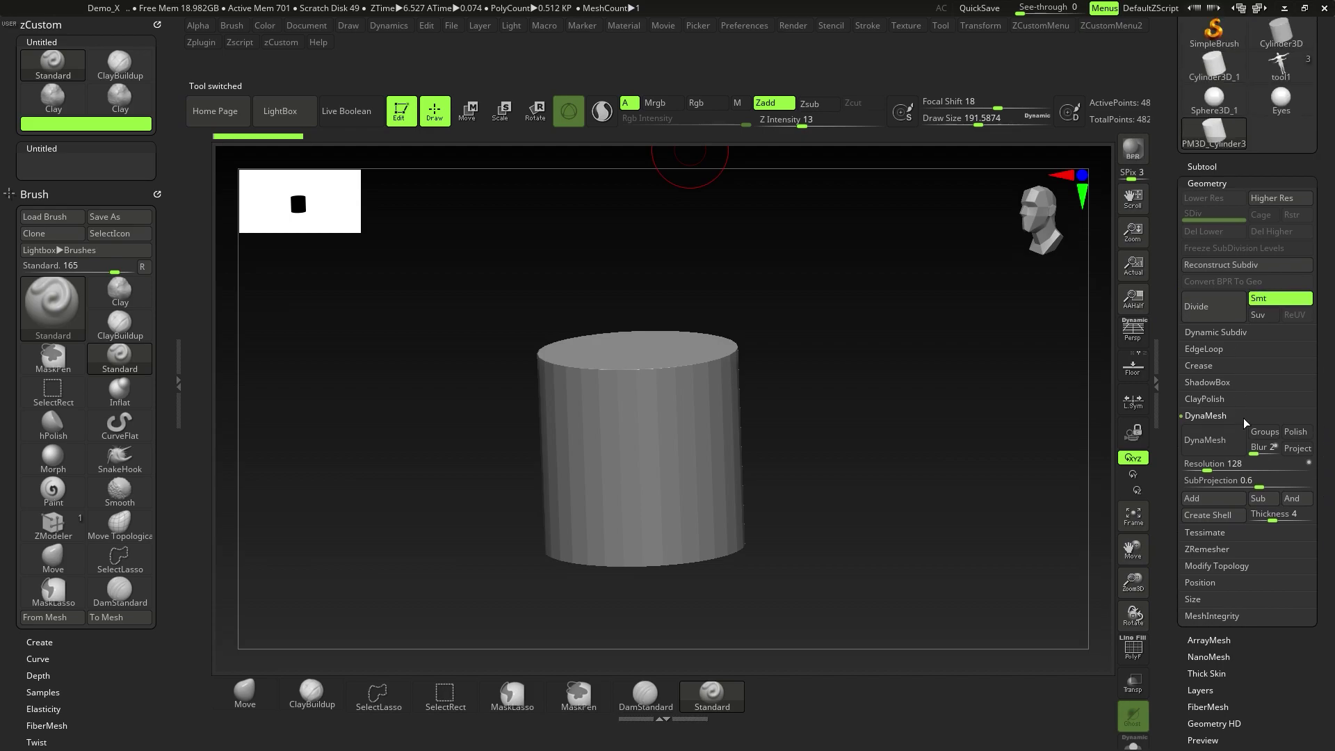
Compare the Geometry options of the Sphere3D_1 primitive with those of the PM3D_Cylinder3 polymesh, ending on the polymesh.
scroll(1281, 325, "up", 3)
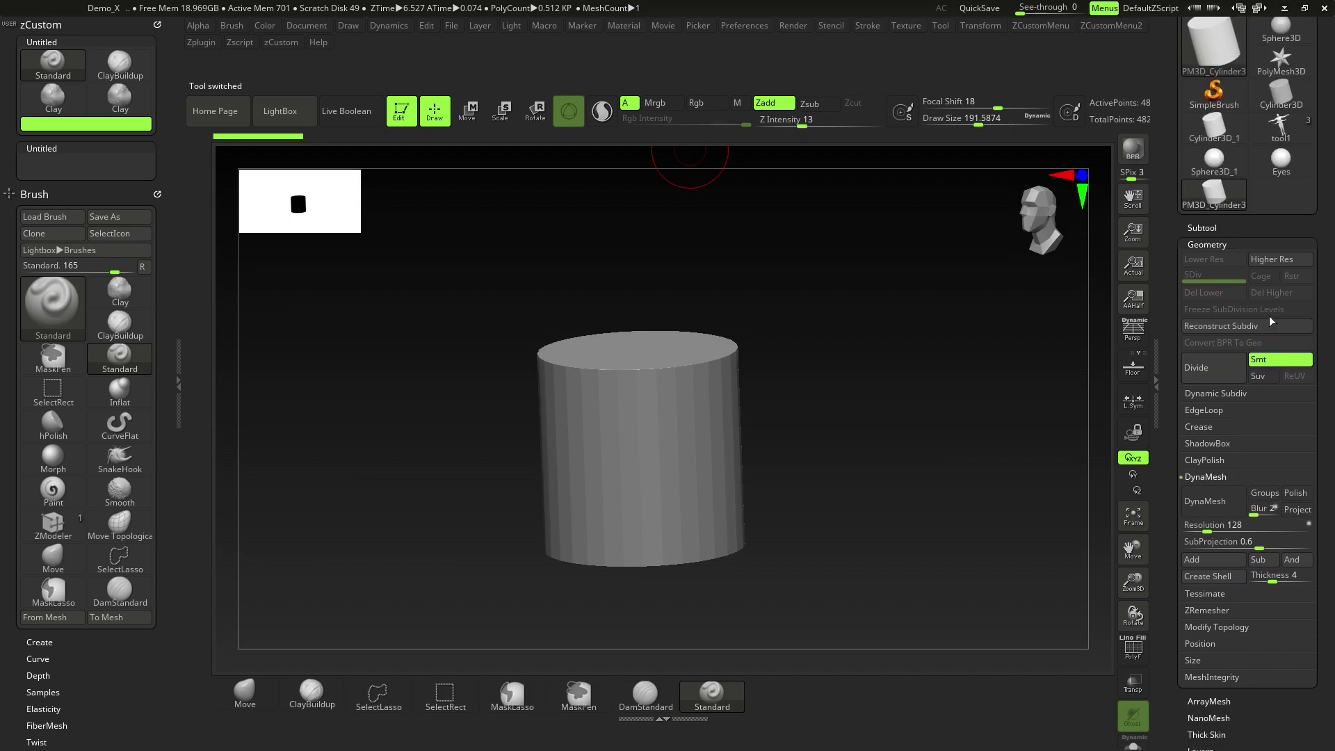
scroll(1189, 253, "up", 5)
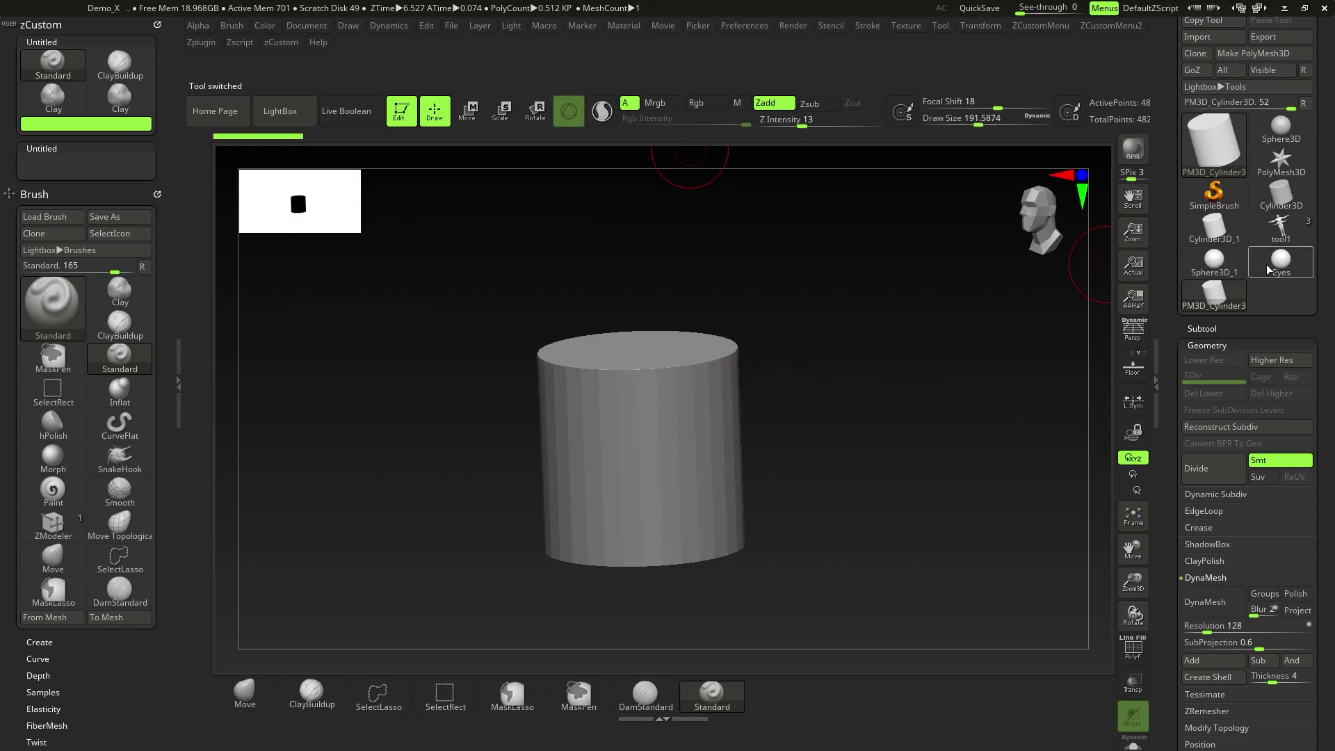
left_click(1213, 260)
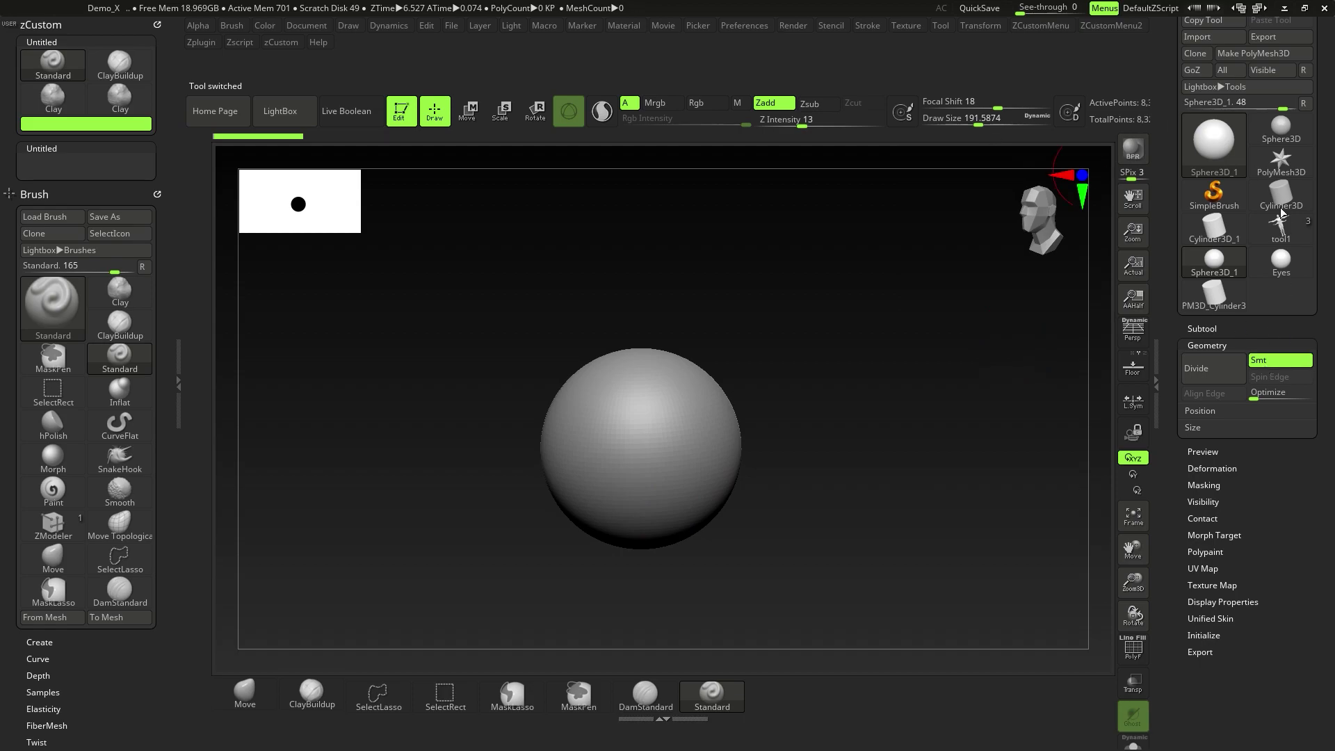
left_click(1216, 294)
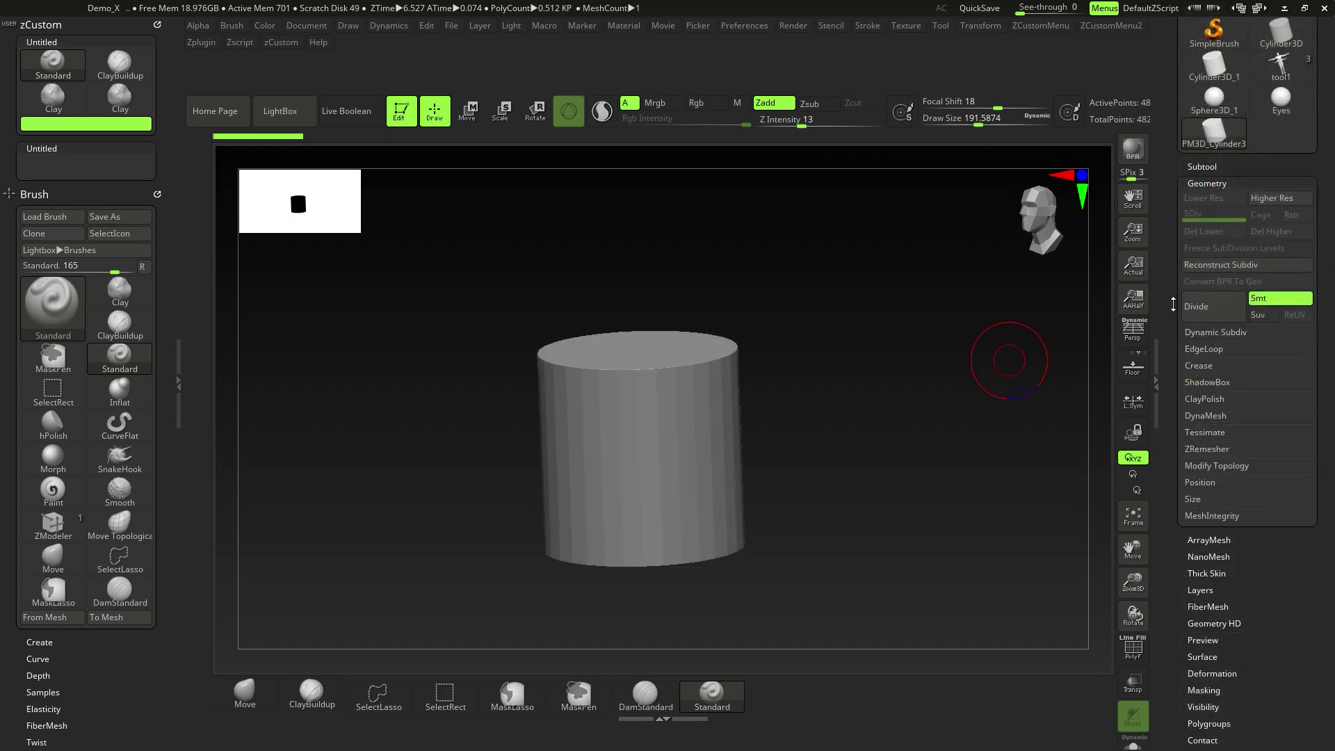
Add the Lower Res and Higher Res controls from Geometry to the second zCustom subpalette.
key("ctrl")
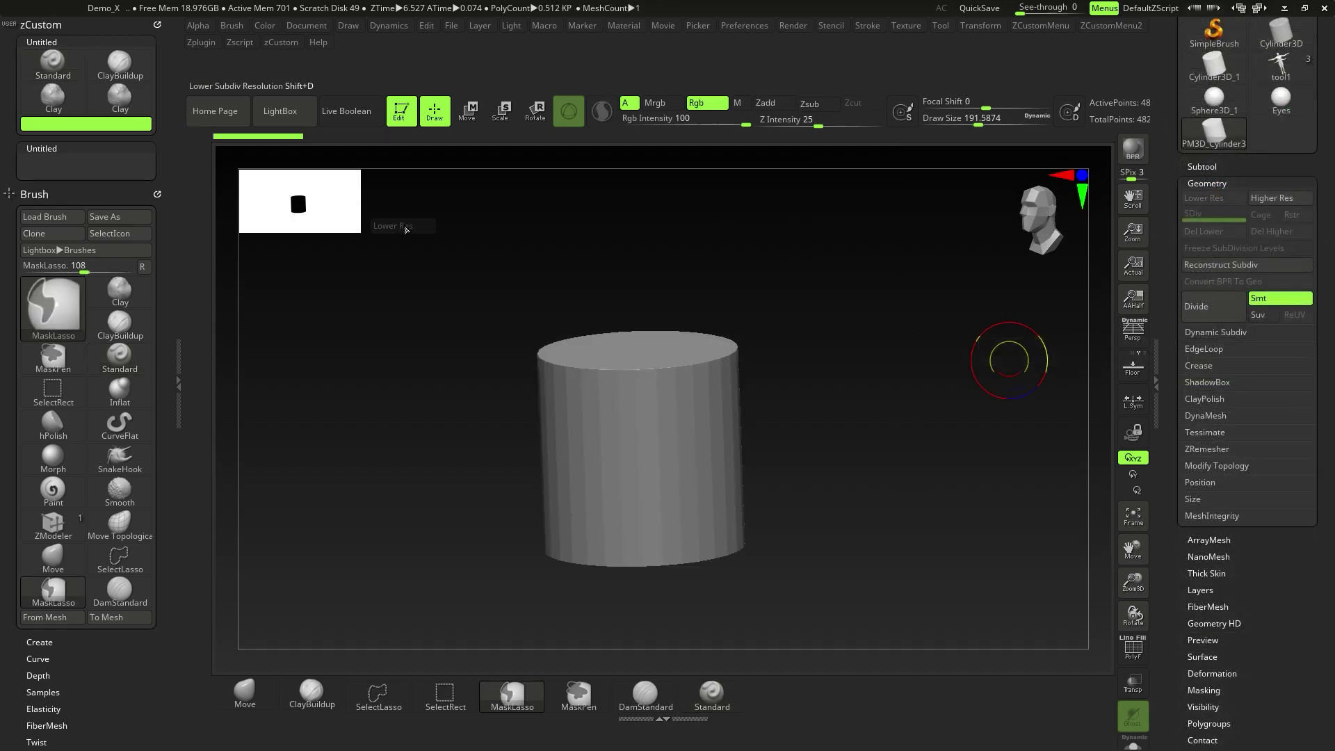
left_click_drag(49, 169, 47, 166, "ctrl+alt")
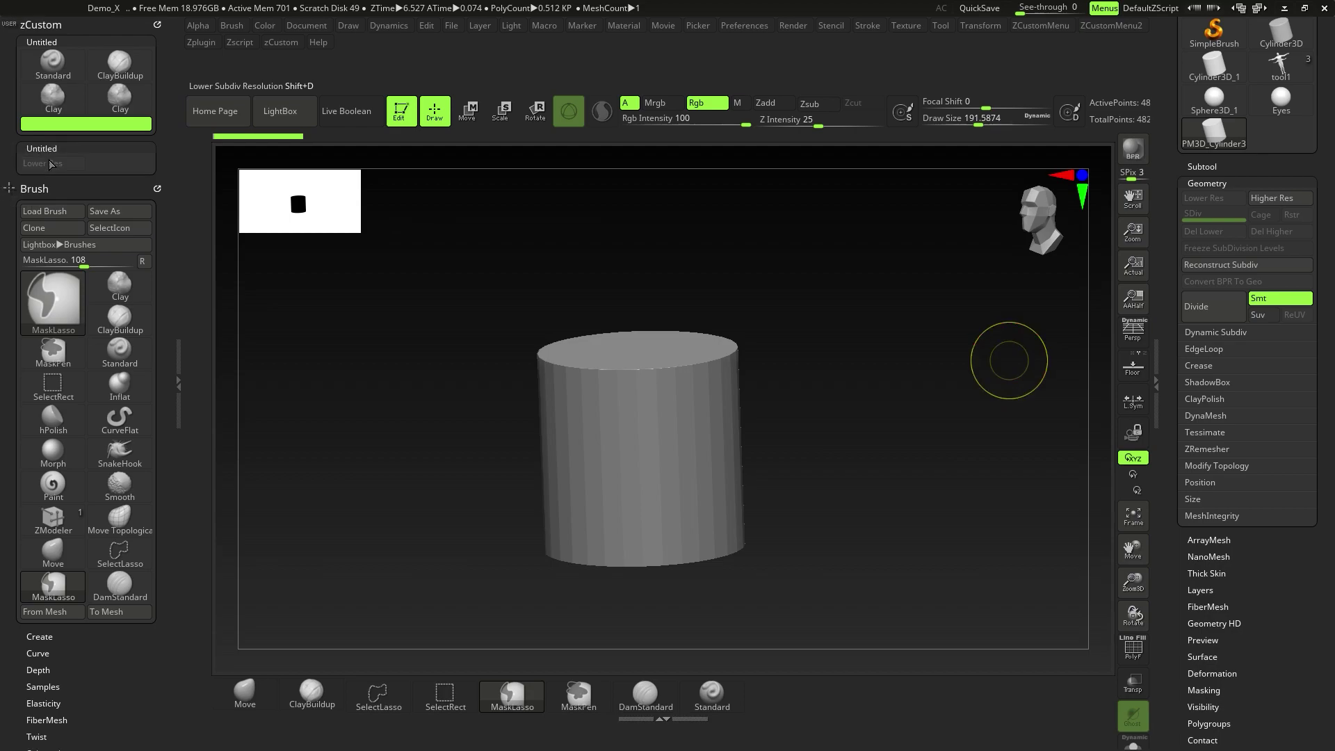
left_click_drag(1279, 198, 67, 111, "ctrl+alt")
left_click_drag(123, 164, 121, 164, "ctrl+alt")
Divide the cylinder mesh once and add the SDiv slider to the second zCustom subpalette.
key("ctrl")
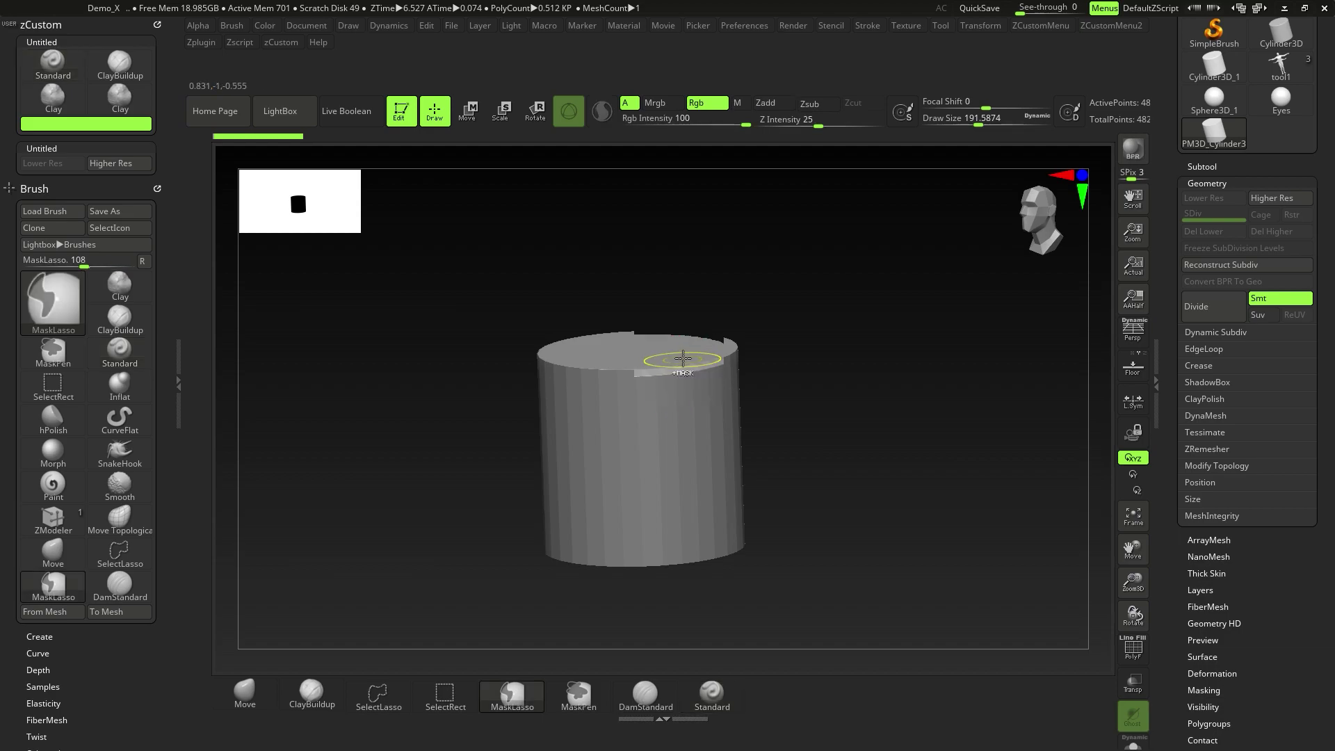
key("ctrl+d")
left_click_drag(243, 205, 69, 176, "ctrl+alt")
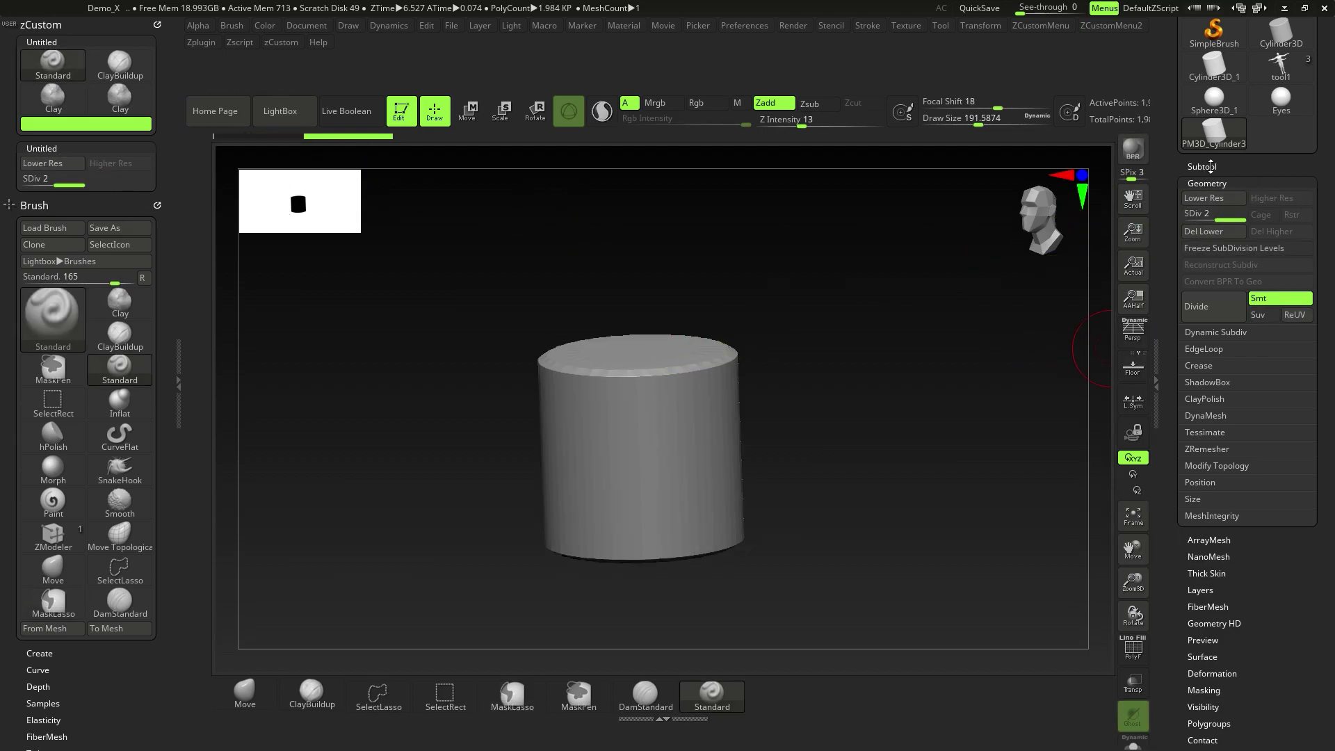
Add a third custom subpalette to the zCustom menu and collapse the Preferences palette again.
left_click_drag(1332, 213, 1330, 341)
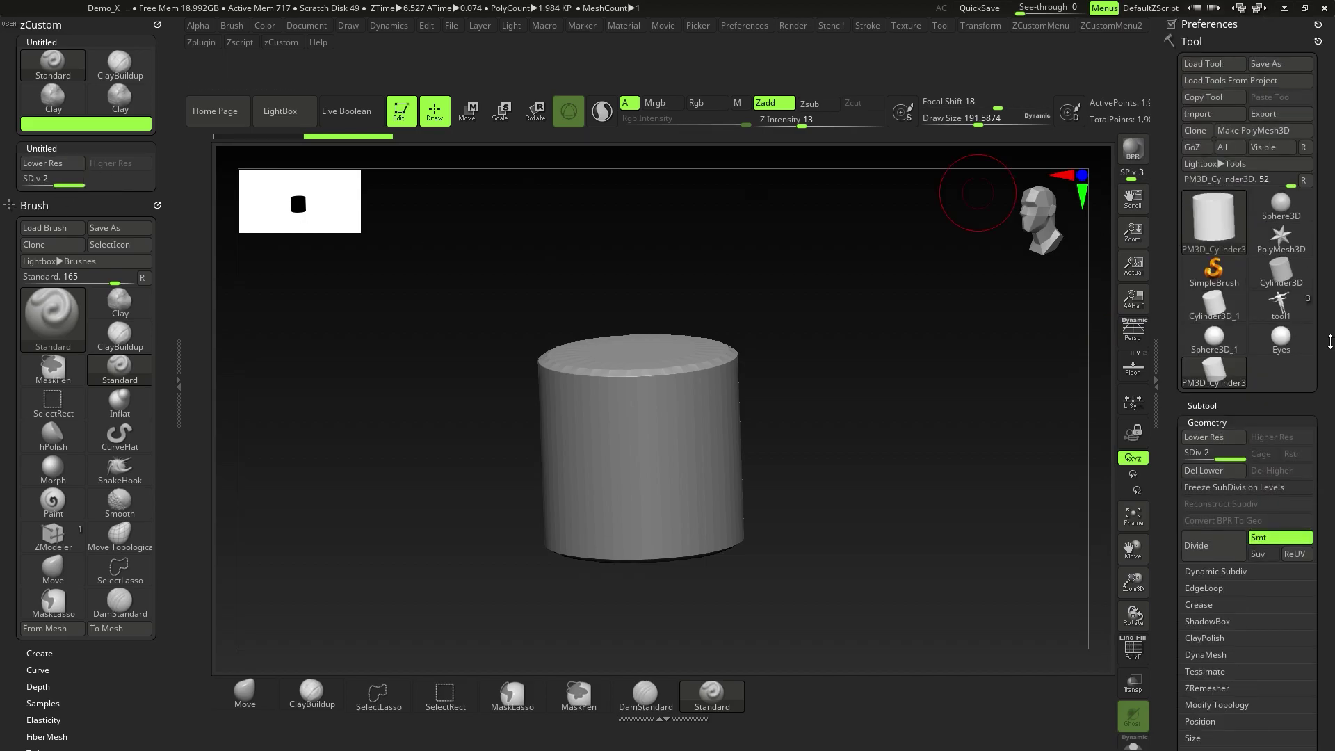
left_click(1232, 26)
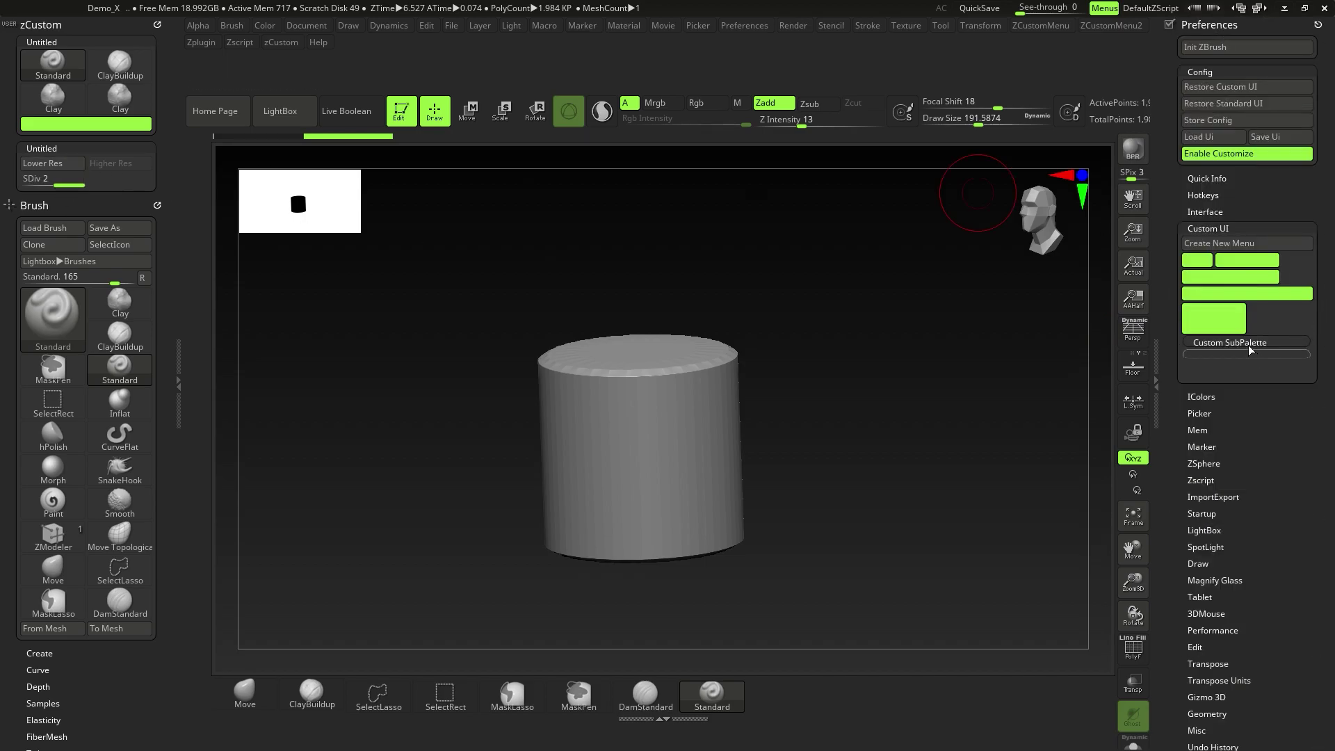
key("ctrl")
mouse_move(1250, 343)
left_mouse_down("ctrl+alt")
mouse_move(410, 233)
mouse_move(77, 25)
mouse_move(66, 31)
mouse_move(86, 191)
mouse_move(57, 36)
mouse_move(63, 49)
left_mouse_up("ctrl+alt")
left_click(1214, 26)
Add the Deformation sliders Offset and Polish to the third zCustom subpalette and Polish By Groups to the first one.
left_click_drag(1333, 375, 1328, 258)
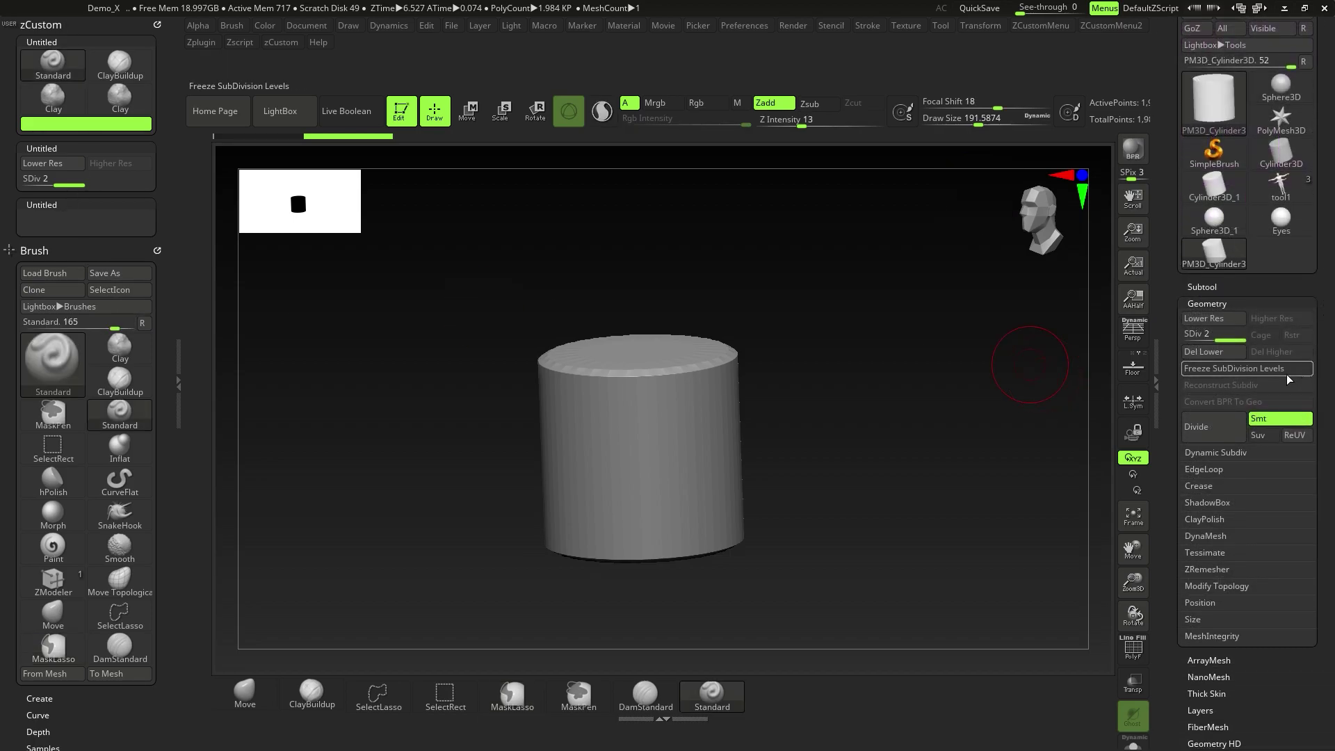
left_click(1200, 302, "shift")
scroll(1223, 348, "down", 2)
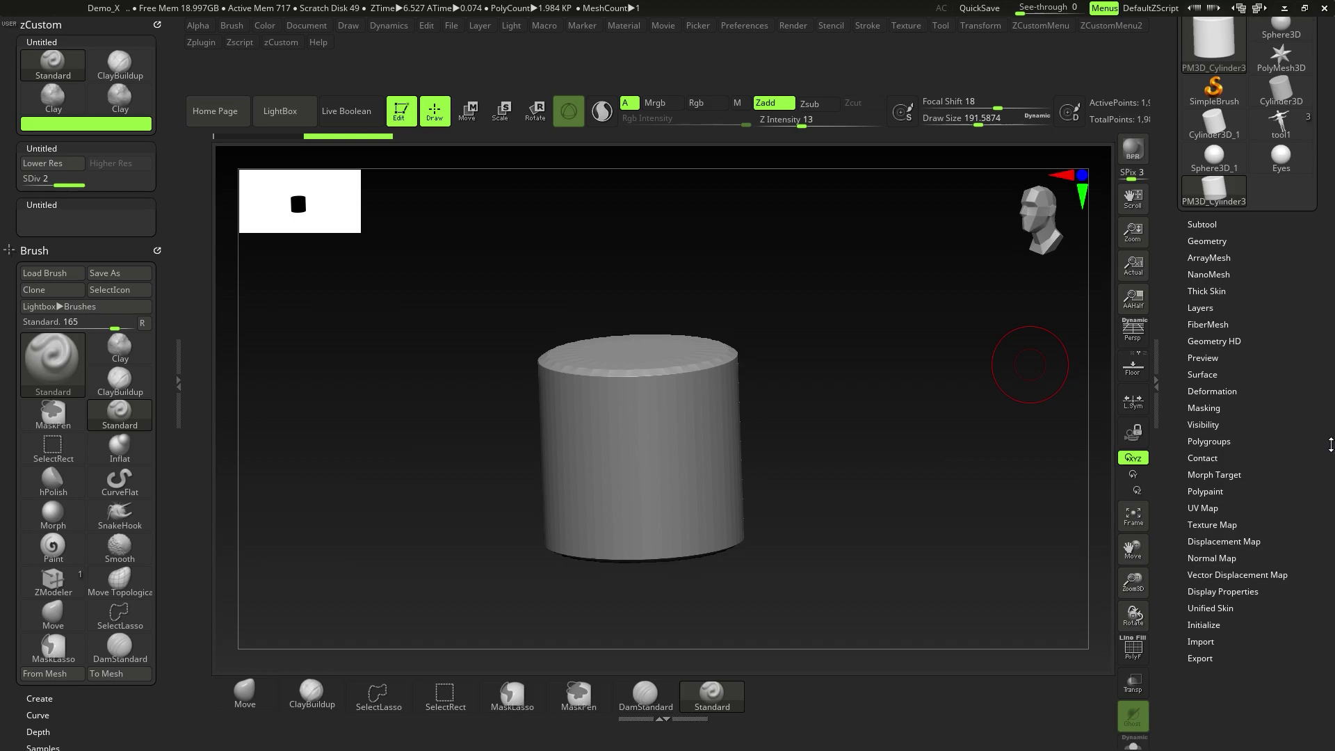
left_click(1239, 380)
scroll(1241, 487, "down", 2)
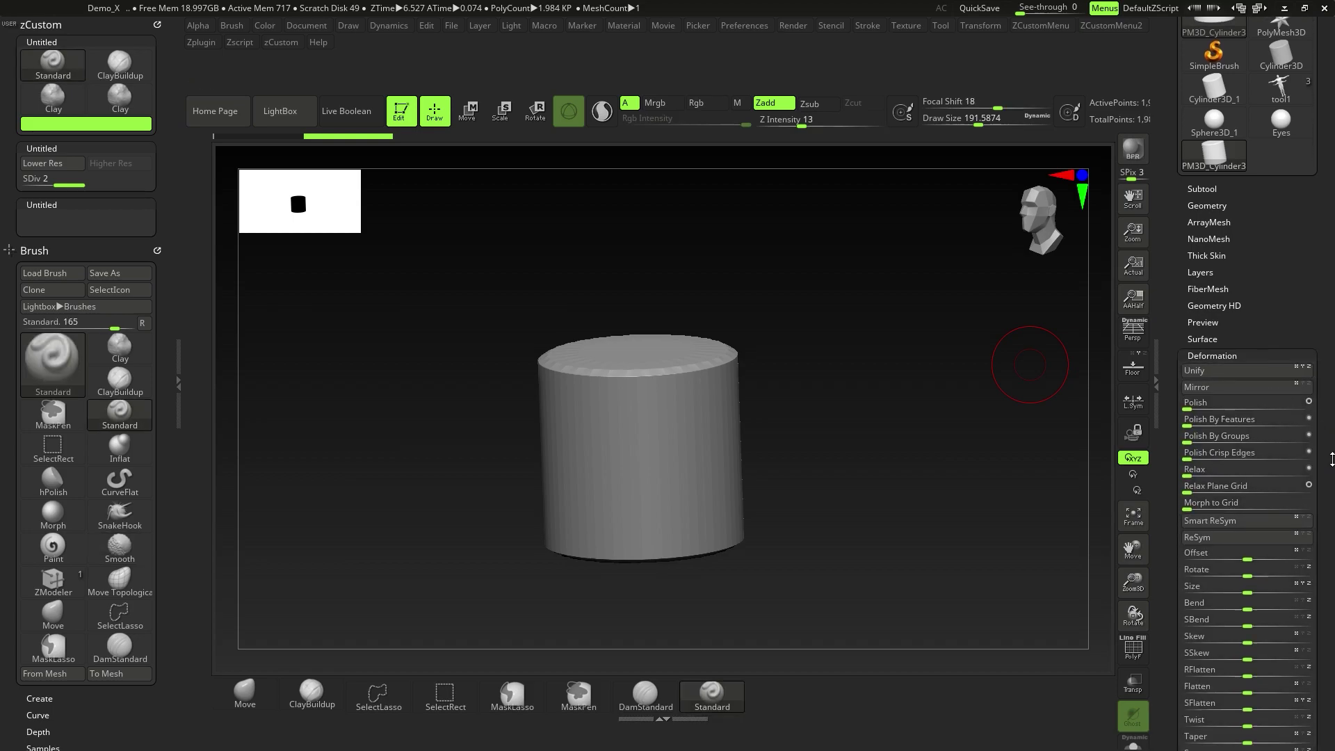
mouse_move(1240, 518)
left_mouse_down("ctrl+alt")
mouse_move(104, 271)
mouse_move(77, 208)
mouse_move(71, 227)
left_mouse_up("ctrl+alt")
mouse_move(1196, 363)
left_mouse_down("ctrl+alt")
mouse_move(312, 237)
mouse_move(77, 233)
left_mouse_up("ctrl+alt")
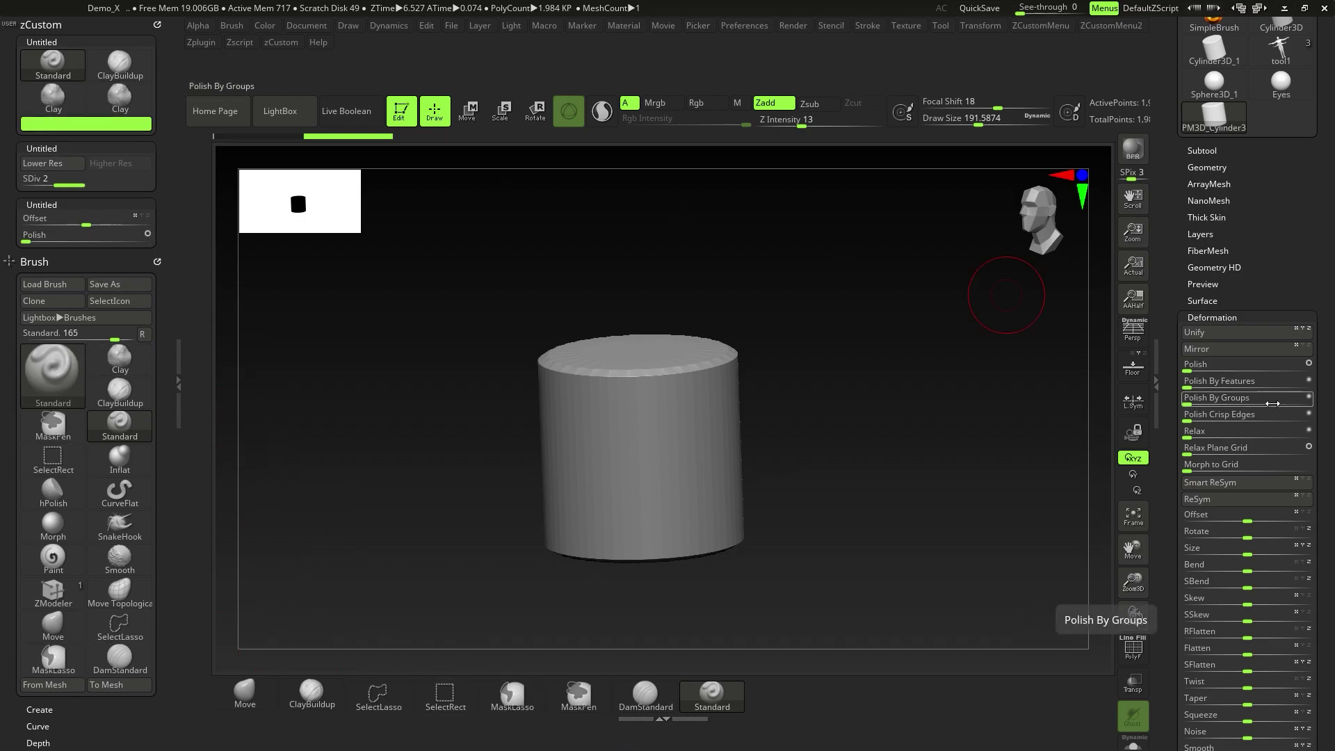
mouse_move(1244, 401)
left_mouse_down("ctrl+alt")
mouse_move(151, 153)
mouse_move(90, 126)
mouse_move(89, 139)
left_mouse_up("ctrl+alt")
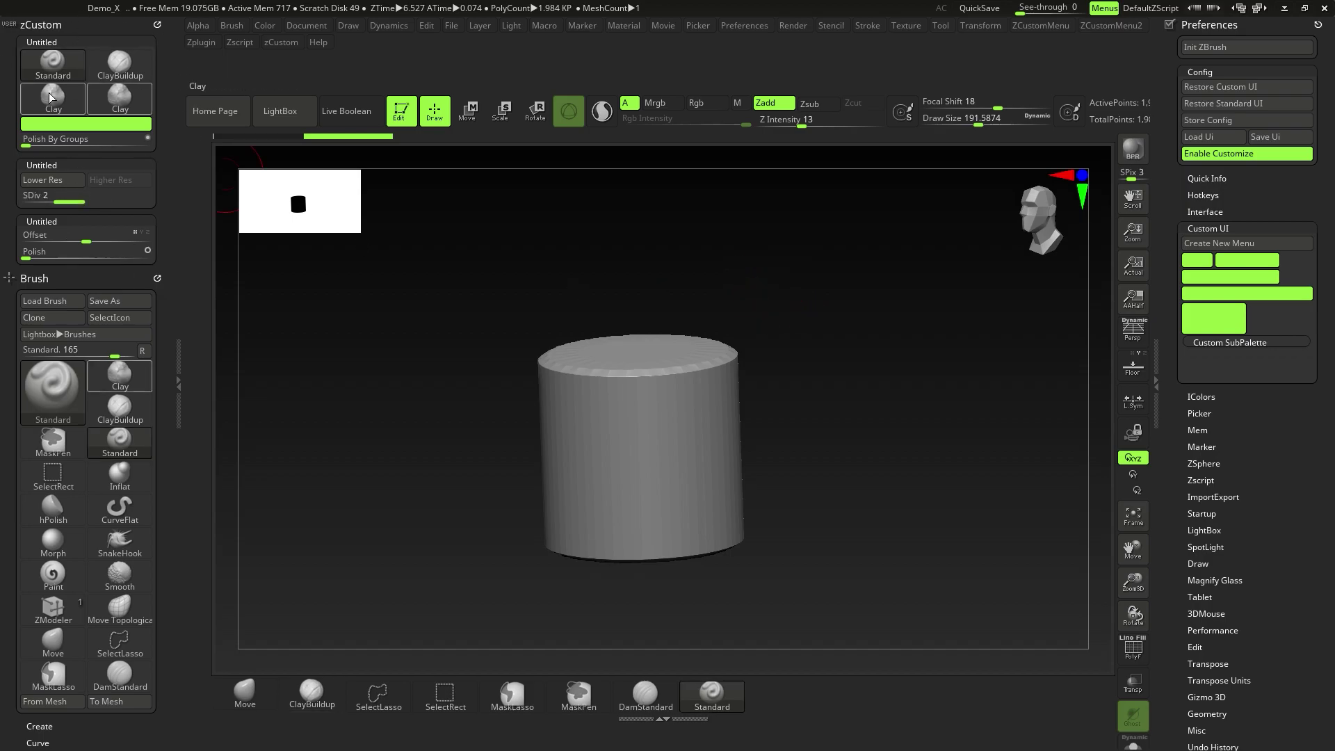
Rename the first zCustom subpalette, which holds the brushes, as Btushes.
key("ctrl")
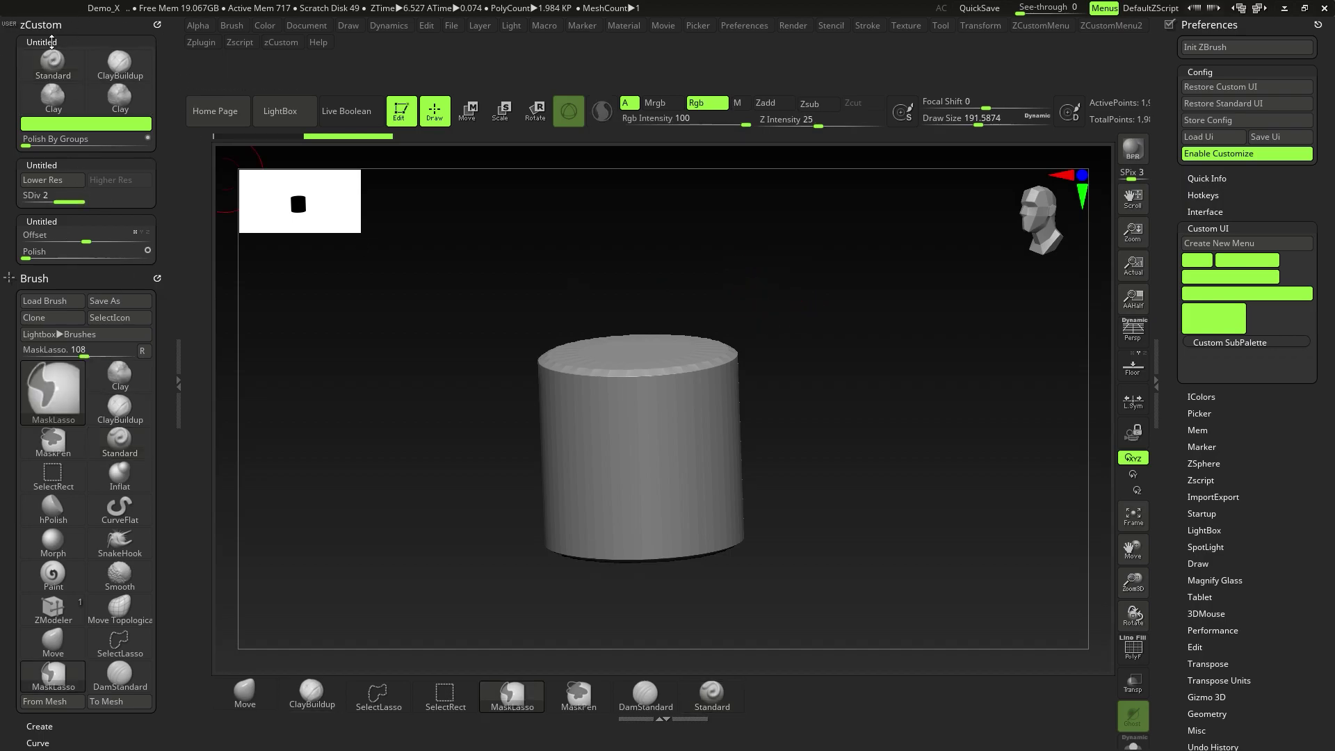
left_click(51, 42, "ctrl")
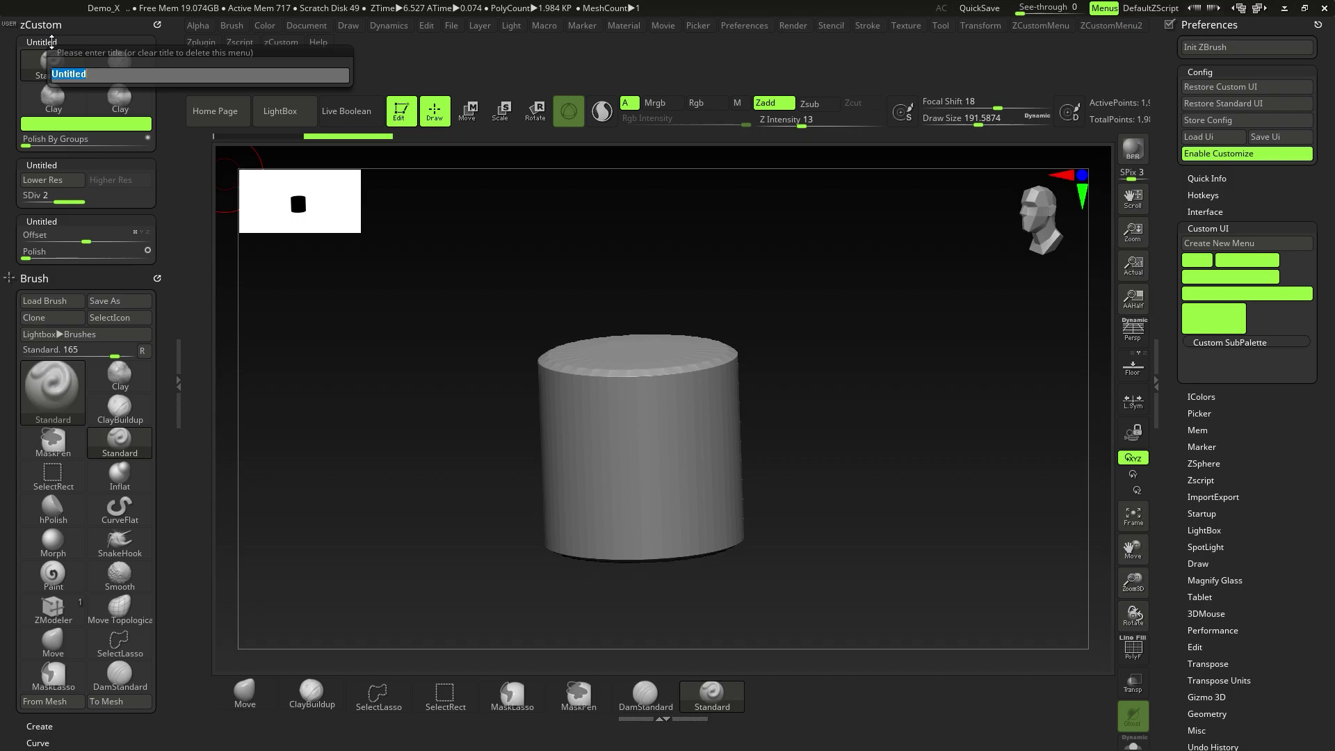
type("Btushes")
key("Return")
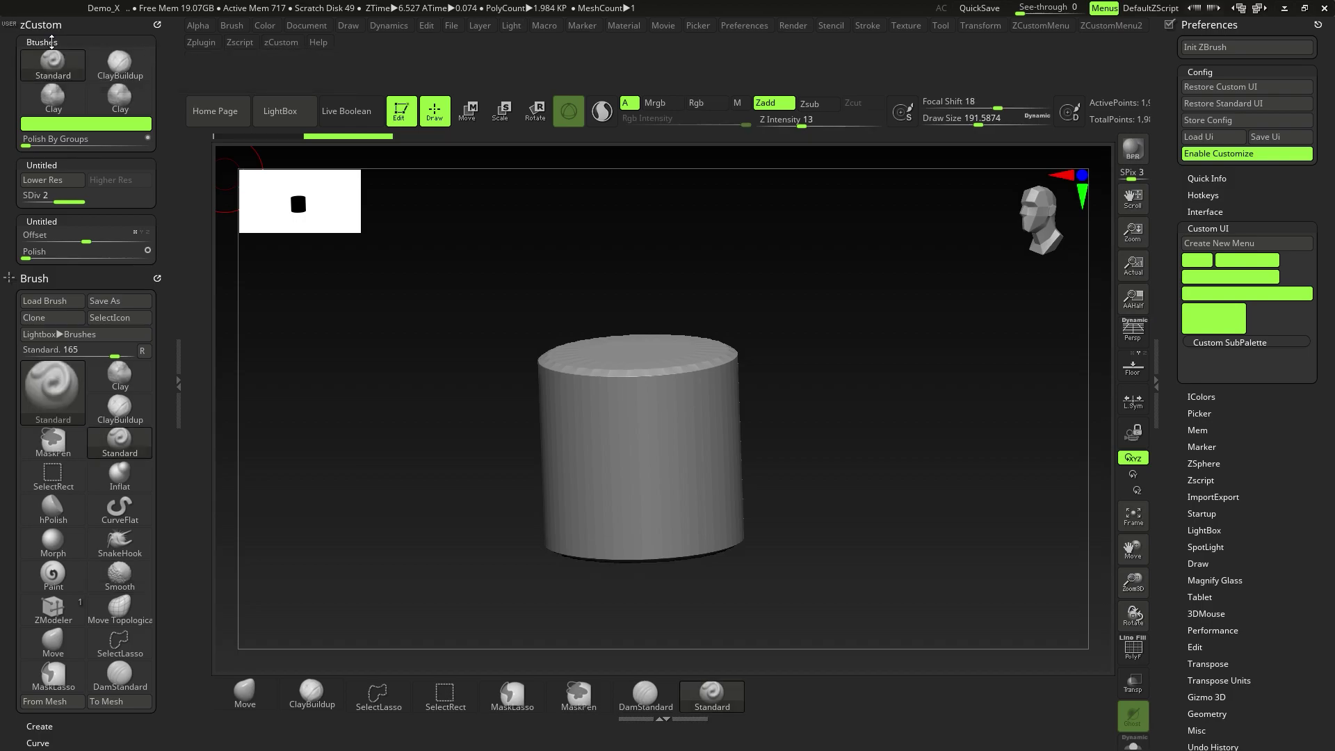
Rename the zCustom subpalette with the resolution controls as nae and the one with Offset and Polish as ty.
left_click(64, 164)
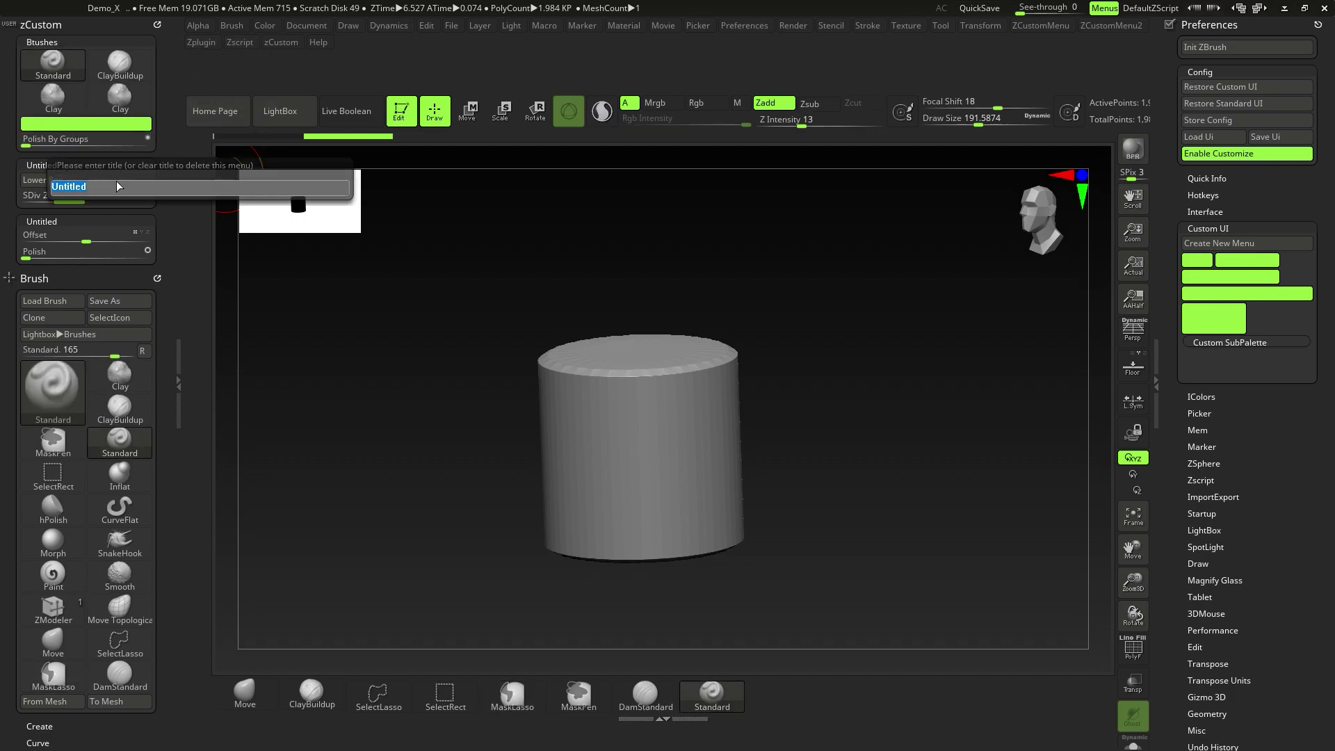
type("nae")
key("Return")
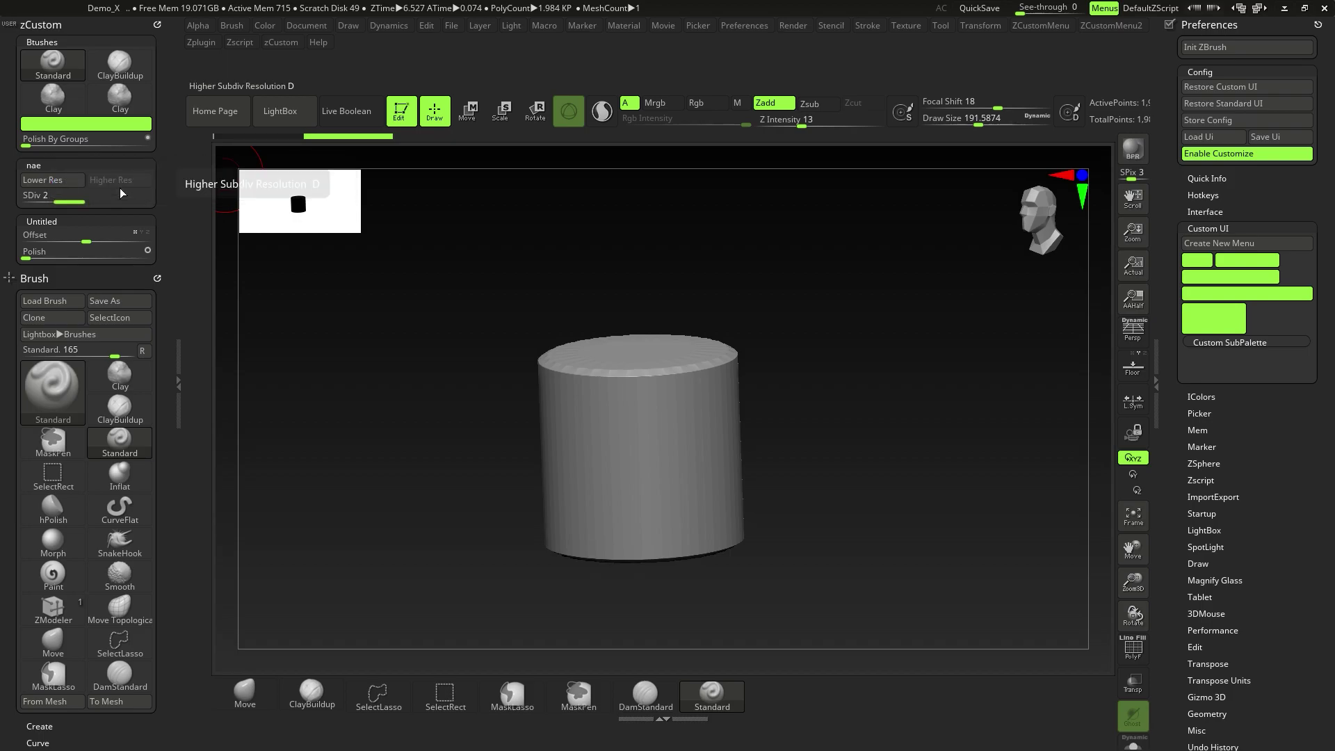
left_click(97, 223)
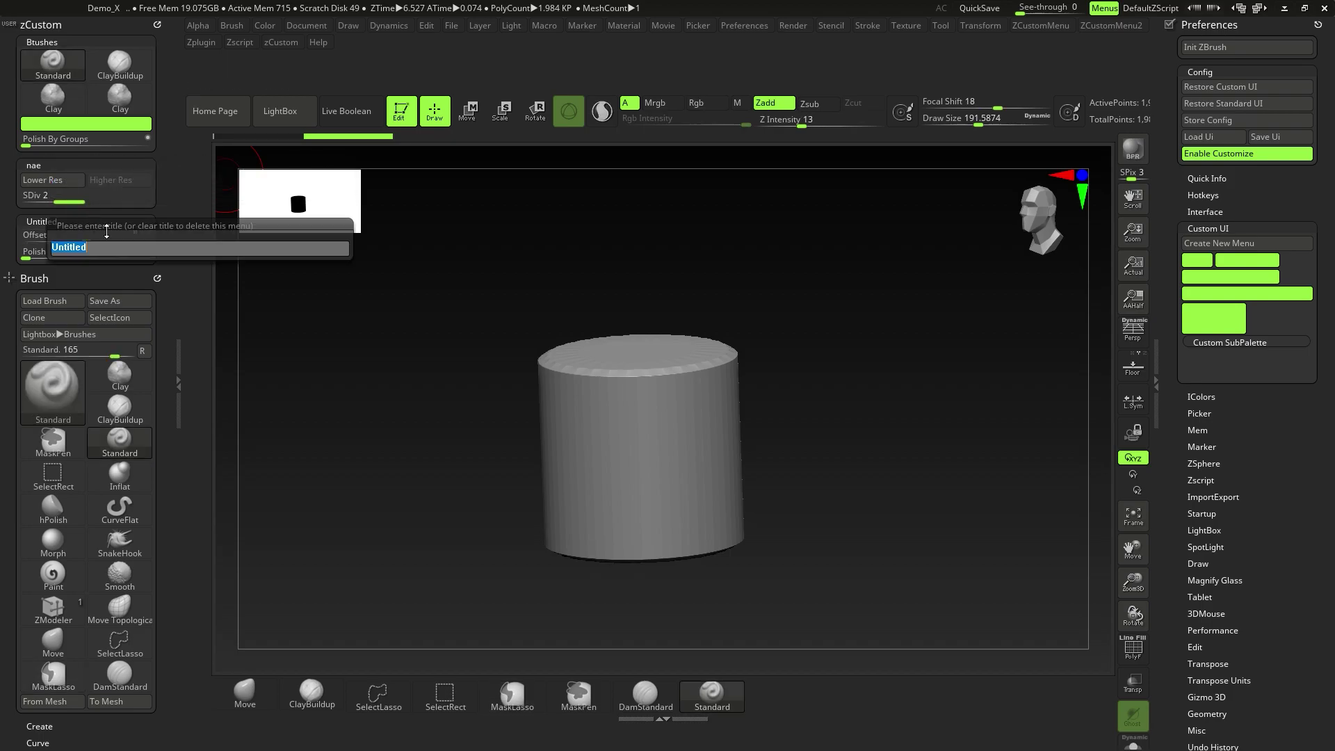
type("ty")
key("Return")
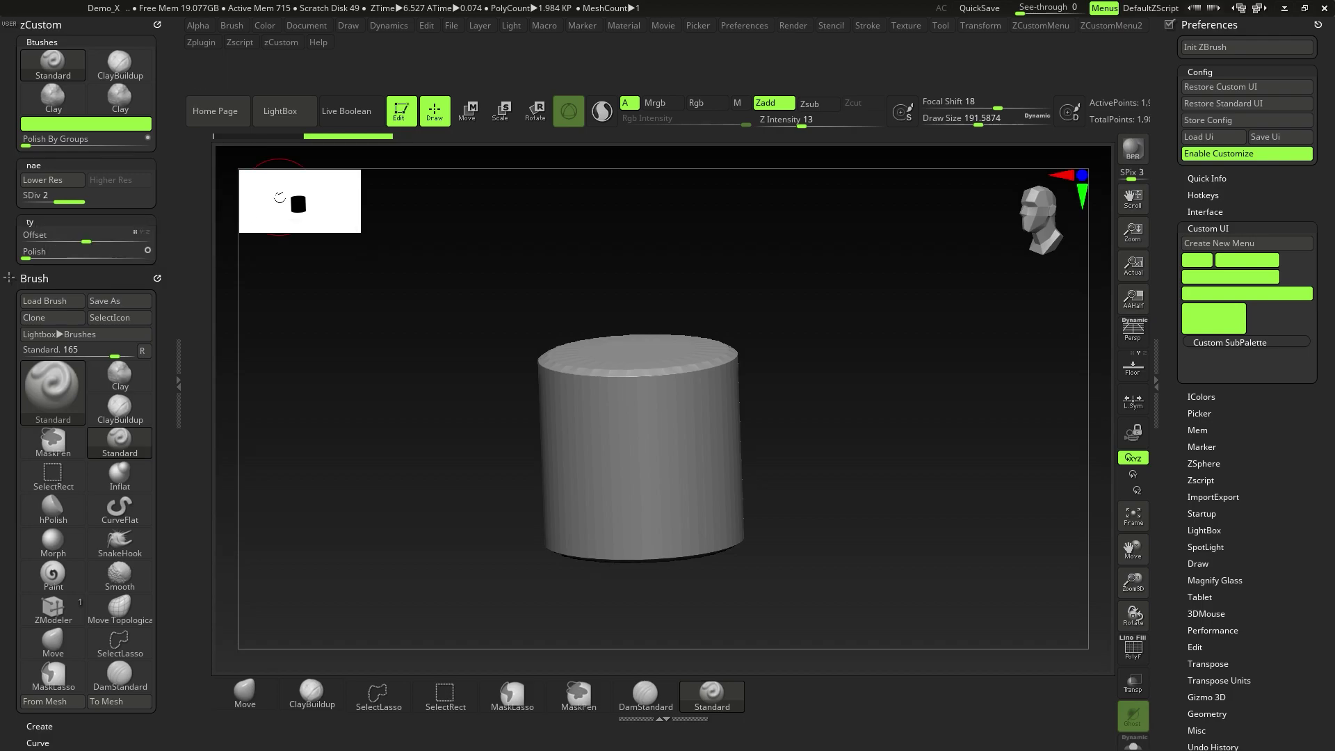
Remove all docked palettes from the side trays and turn off Enable Customize.
left_click(158, 279)
left_click(1318, 25)
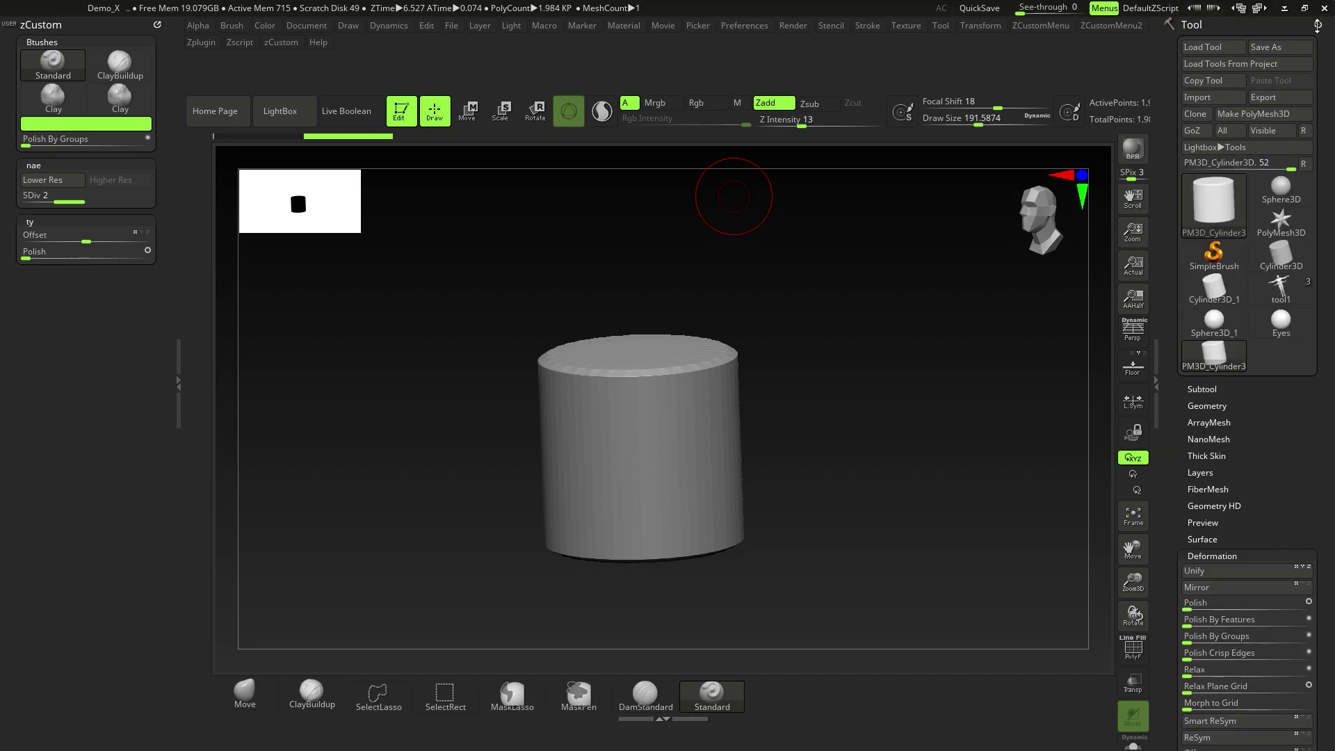
left_click(1318, 25)
left_click(156, 25)
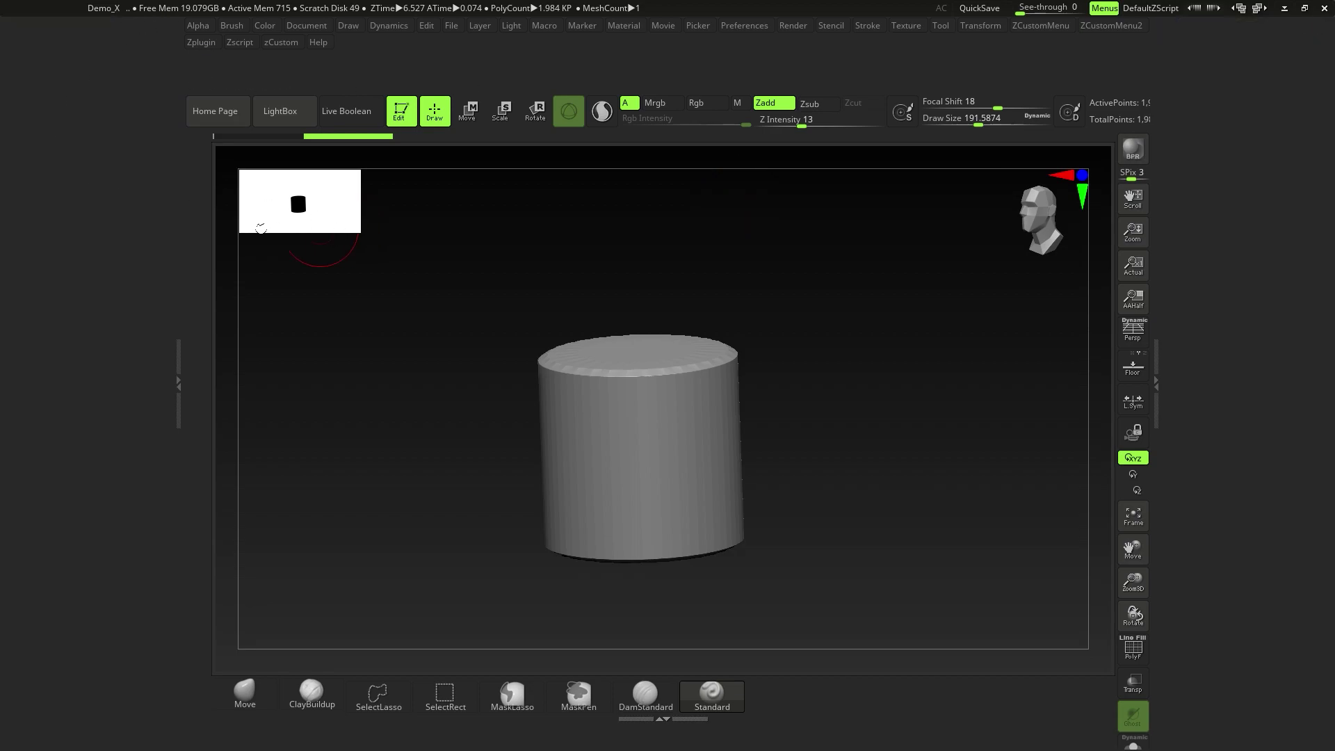
left_click(750, 28)
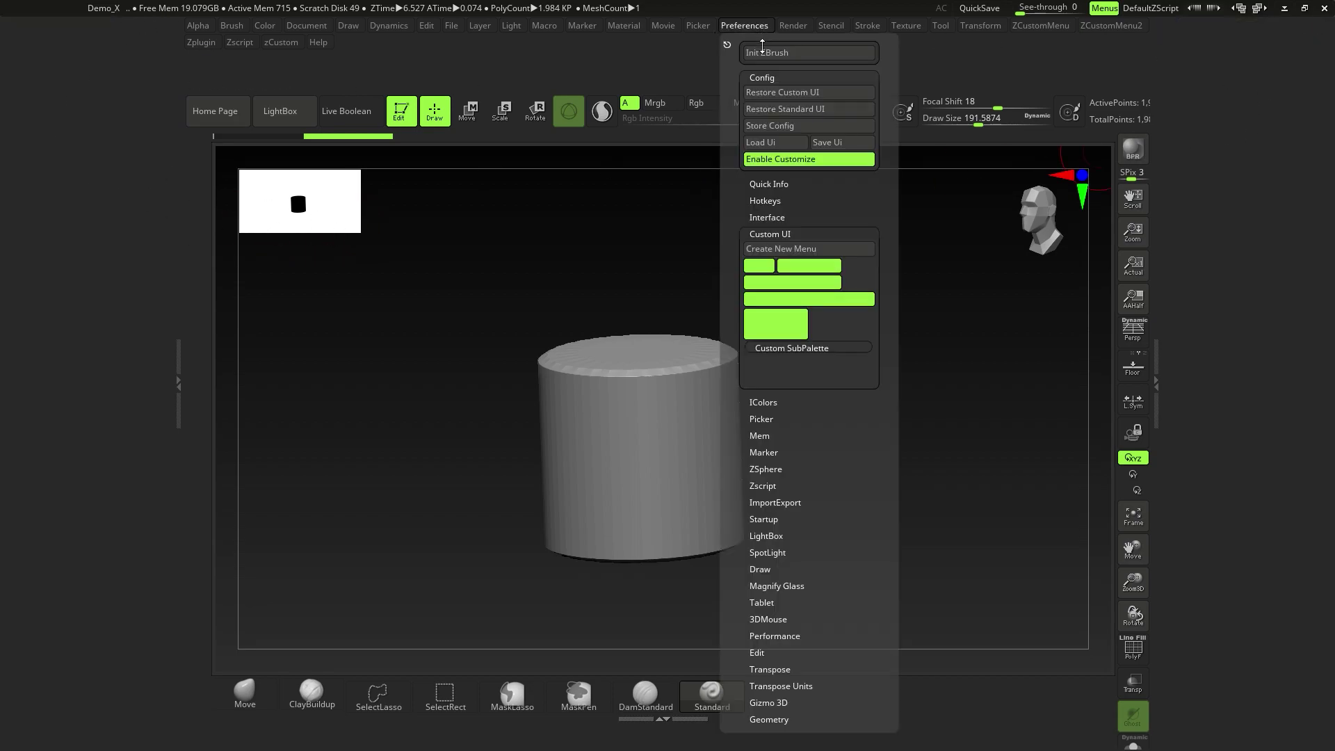
left_click(780, 160)
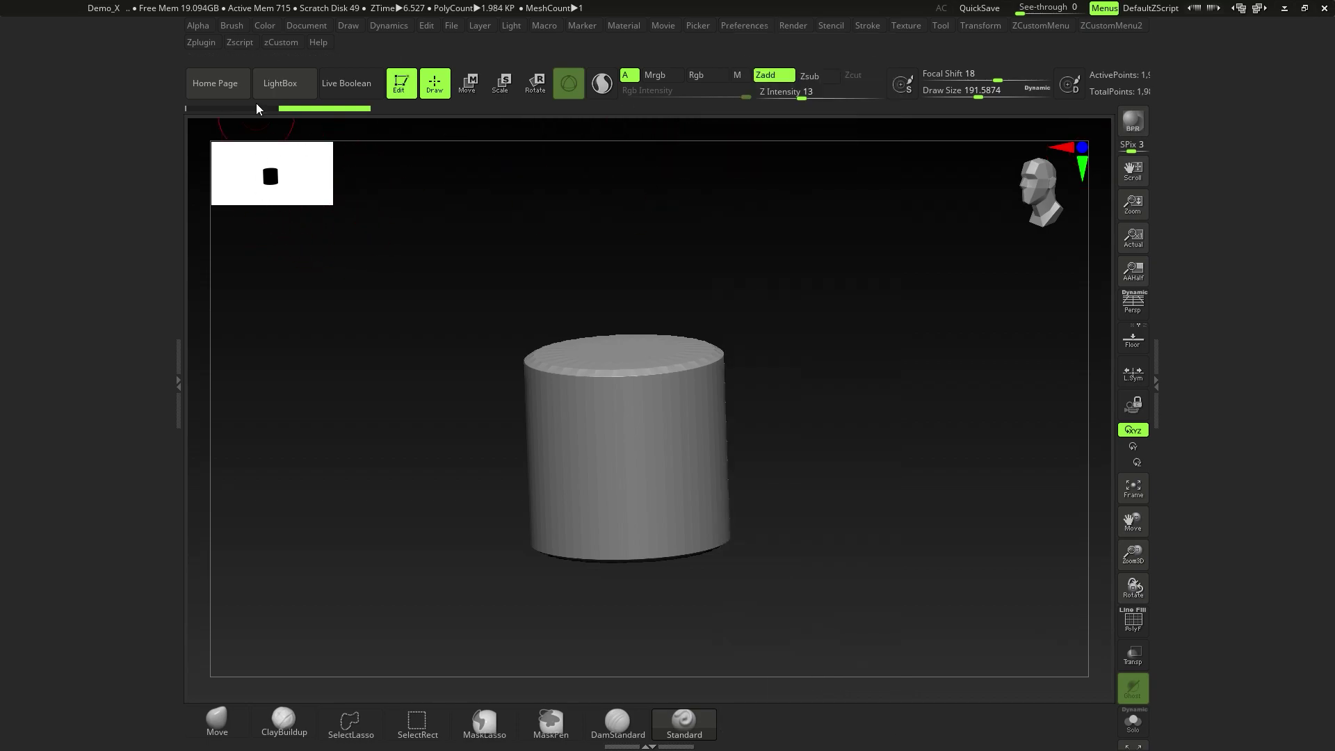
Check the contents of the zCustom menu and assign a custom hotkey to it.
left_click(276, 43)
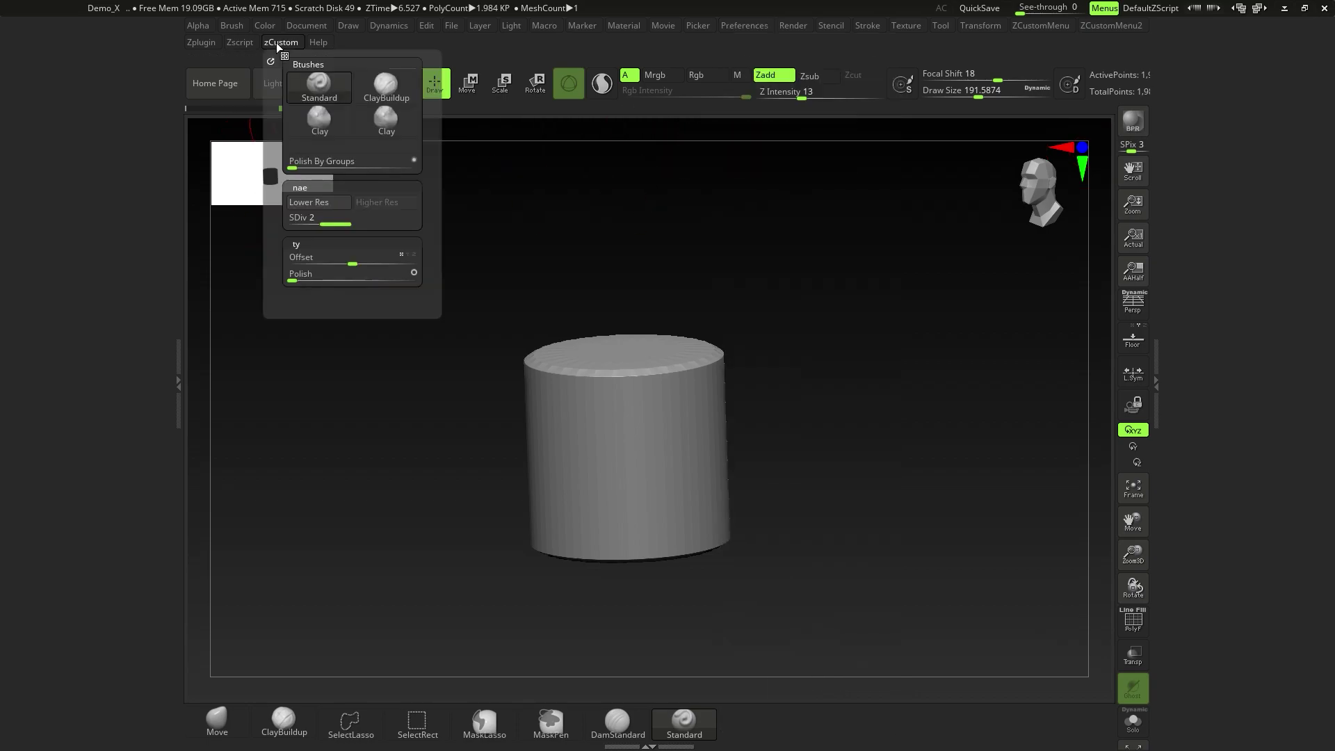
left_click(278, 42)
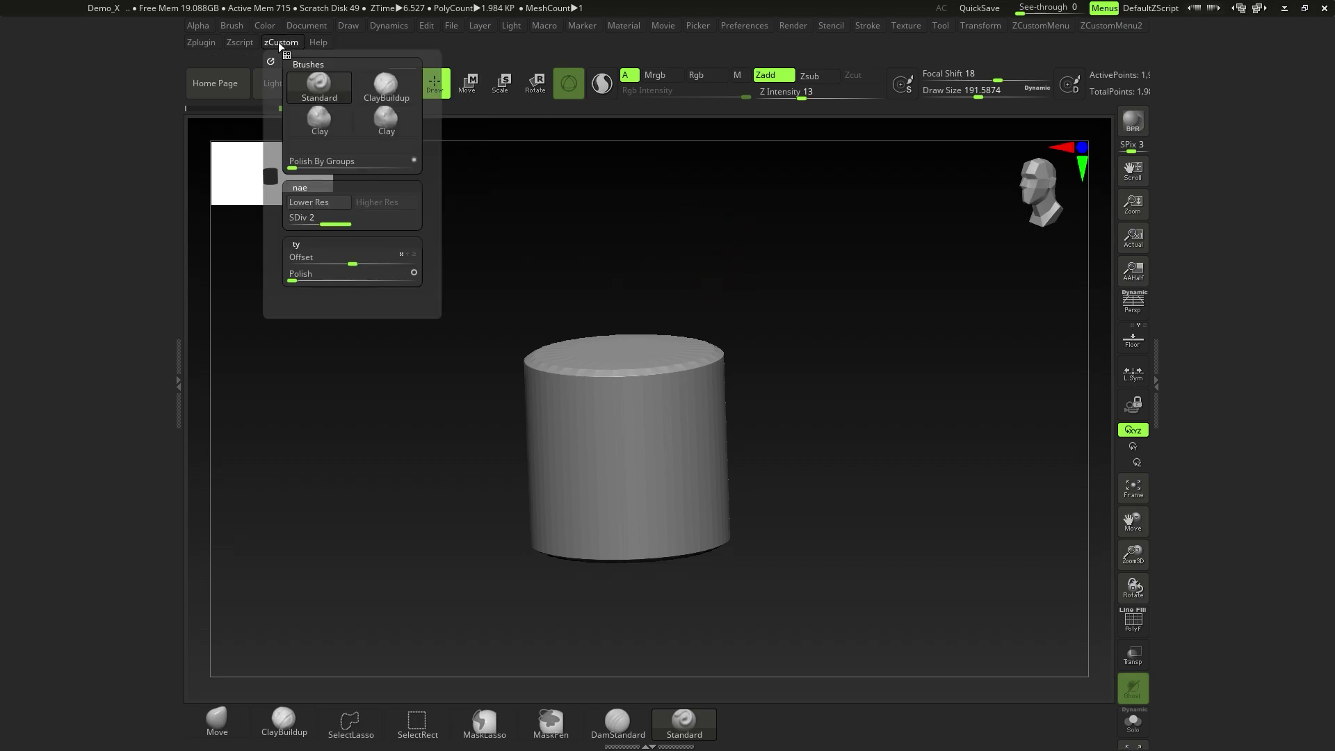
key("ctrl")
left_click(284, 39, "ctrl+alt")
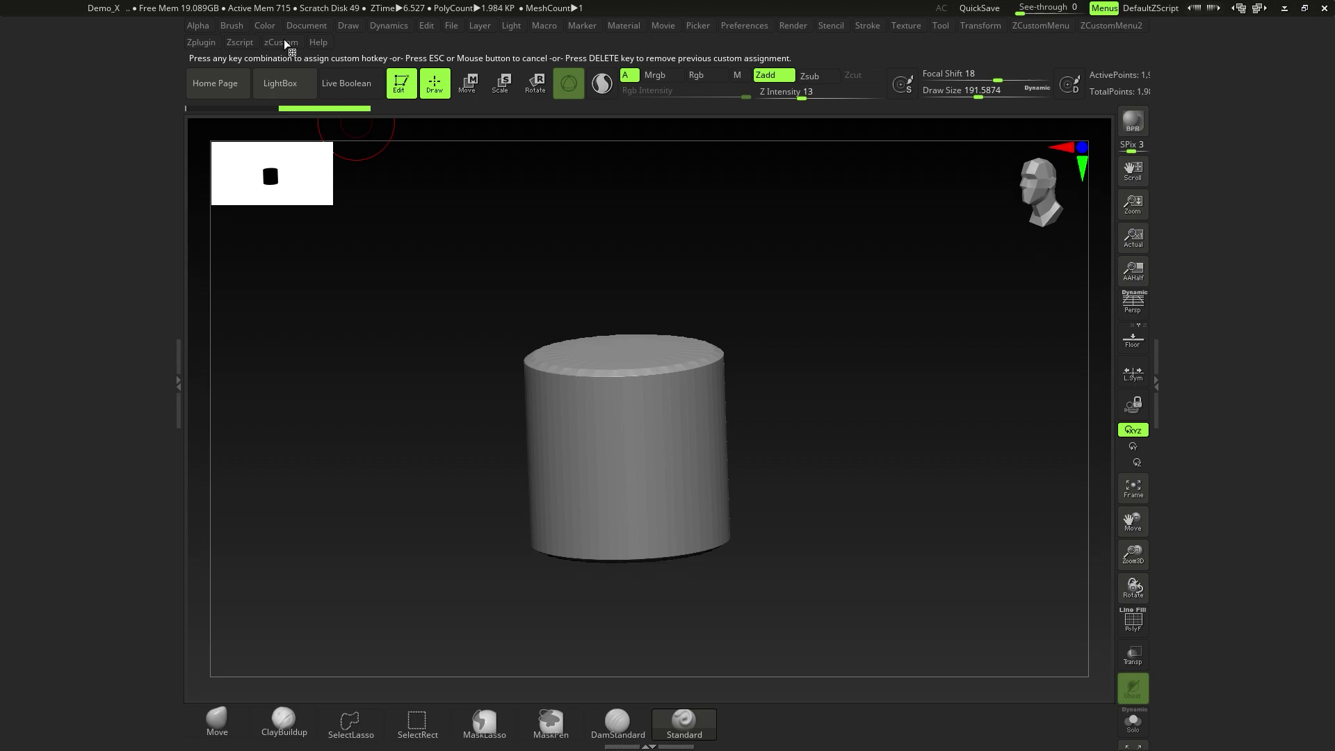
key("2")
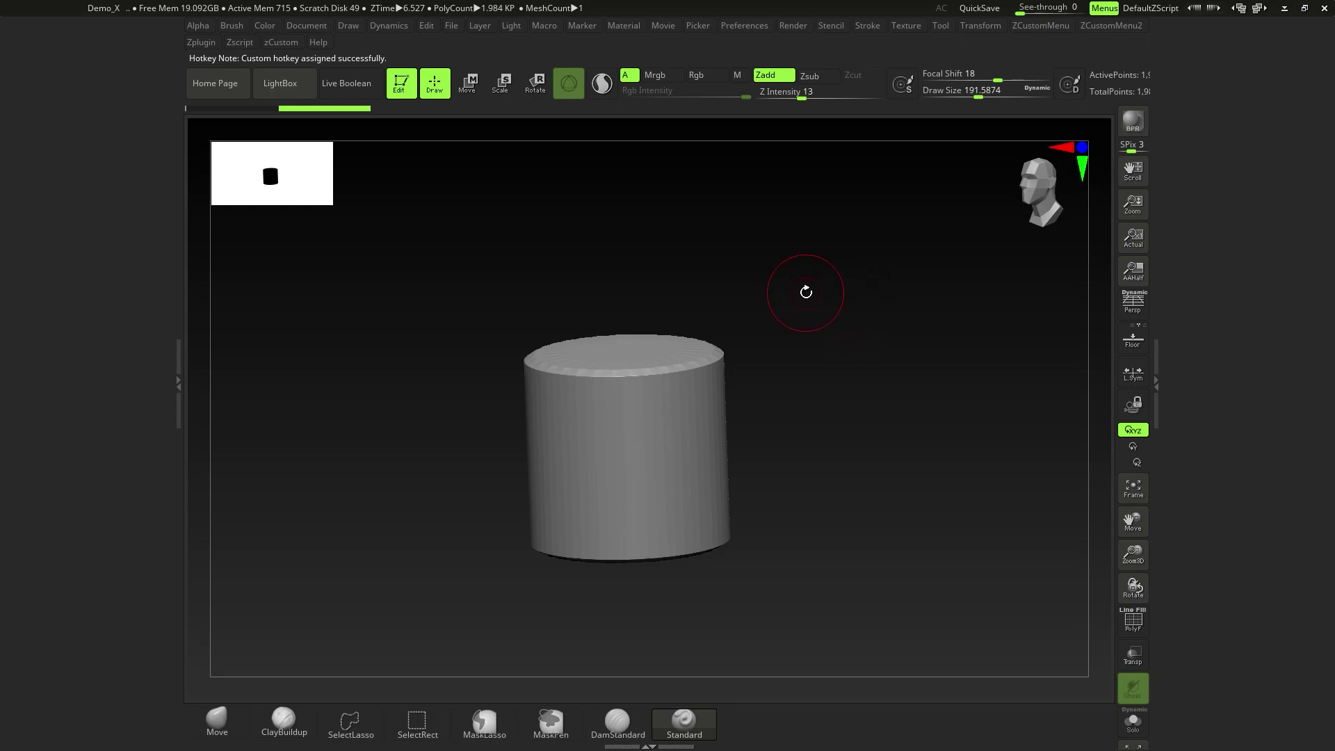
Call up zCustom with its hotkey, test a Clay stroke on the cylinder's side and undo it.
key("m")
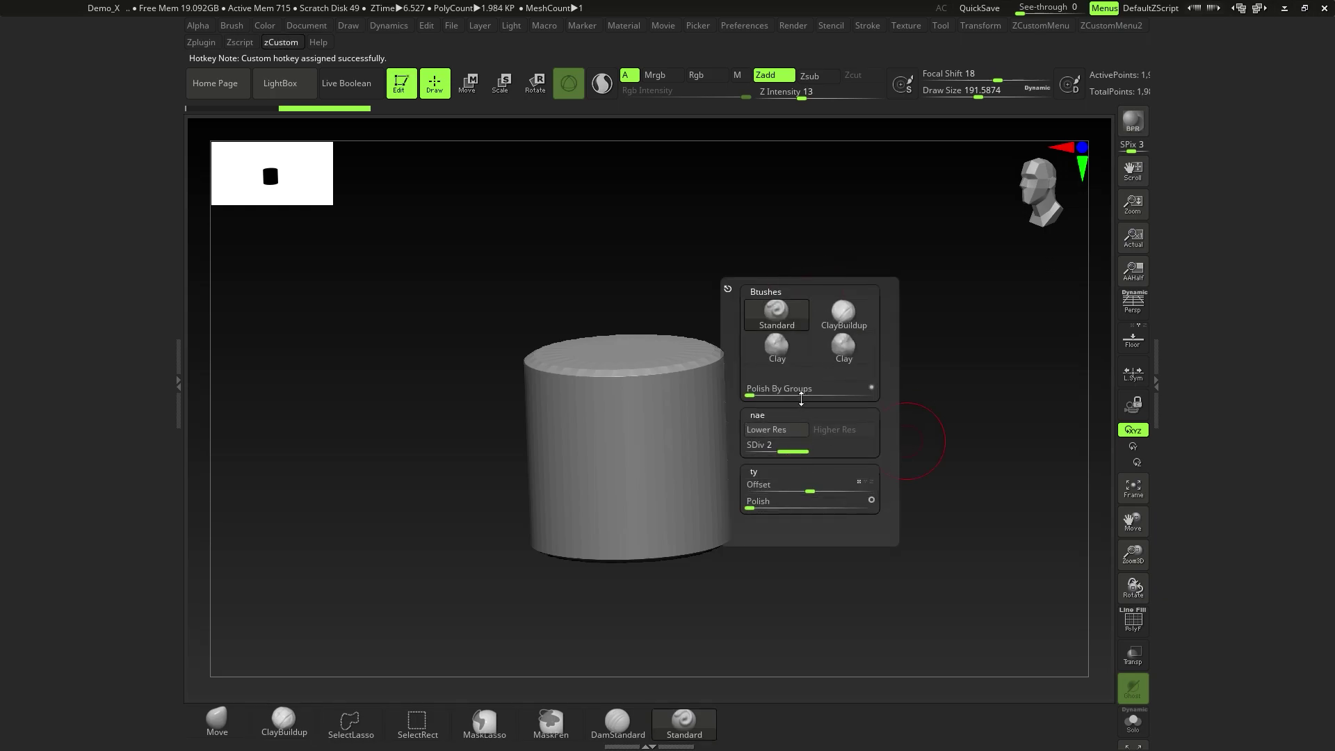
left_click(777, 352)
mouse_move(670, 383)
left_mouse_down()
mouse_move(620, 446)
mouse_move(662, 452)
left_mouse_up()
key("ctrl+z")
Pick ClayBuildup and the second Clay brush from the pop-up zCustom menu, test a stroke across the cylinder and undo it.
key("m")
left_click(852, 381)
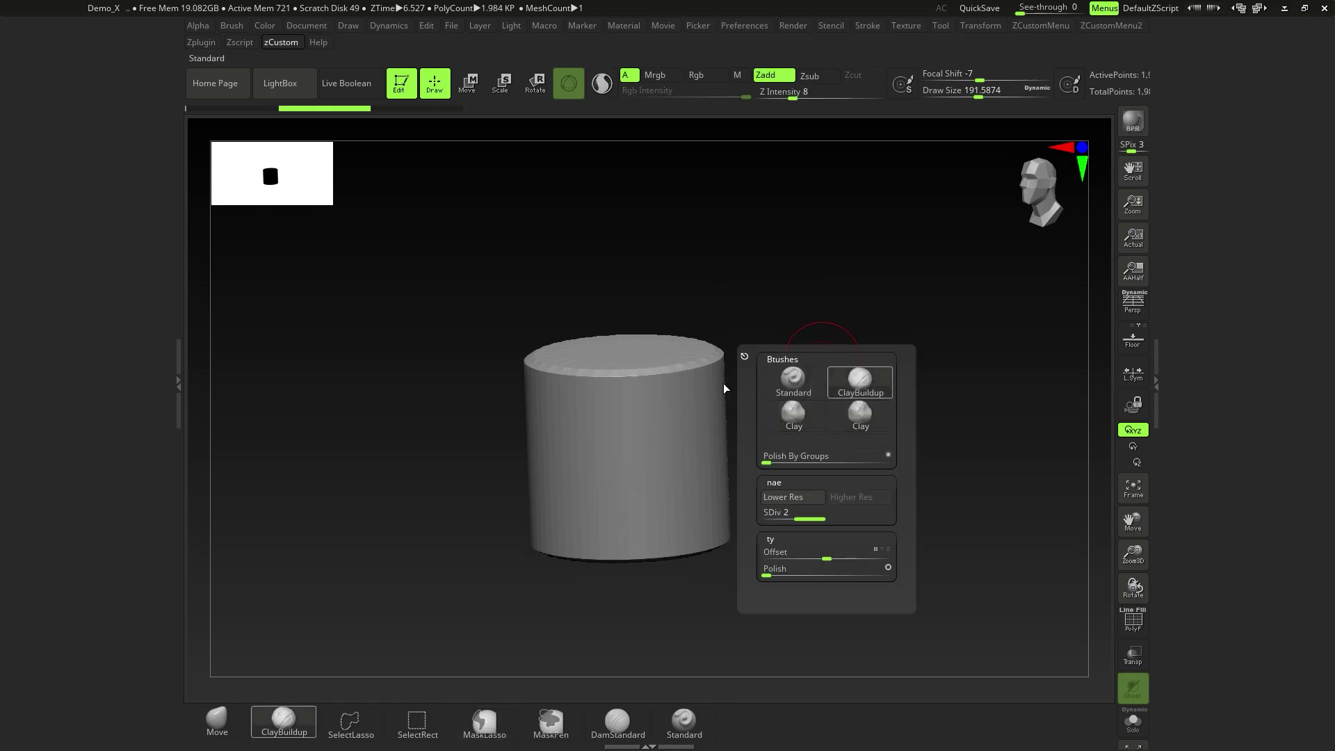
key("m")
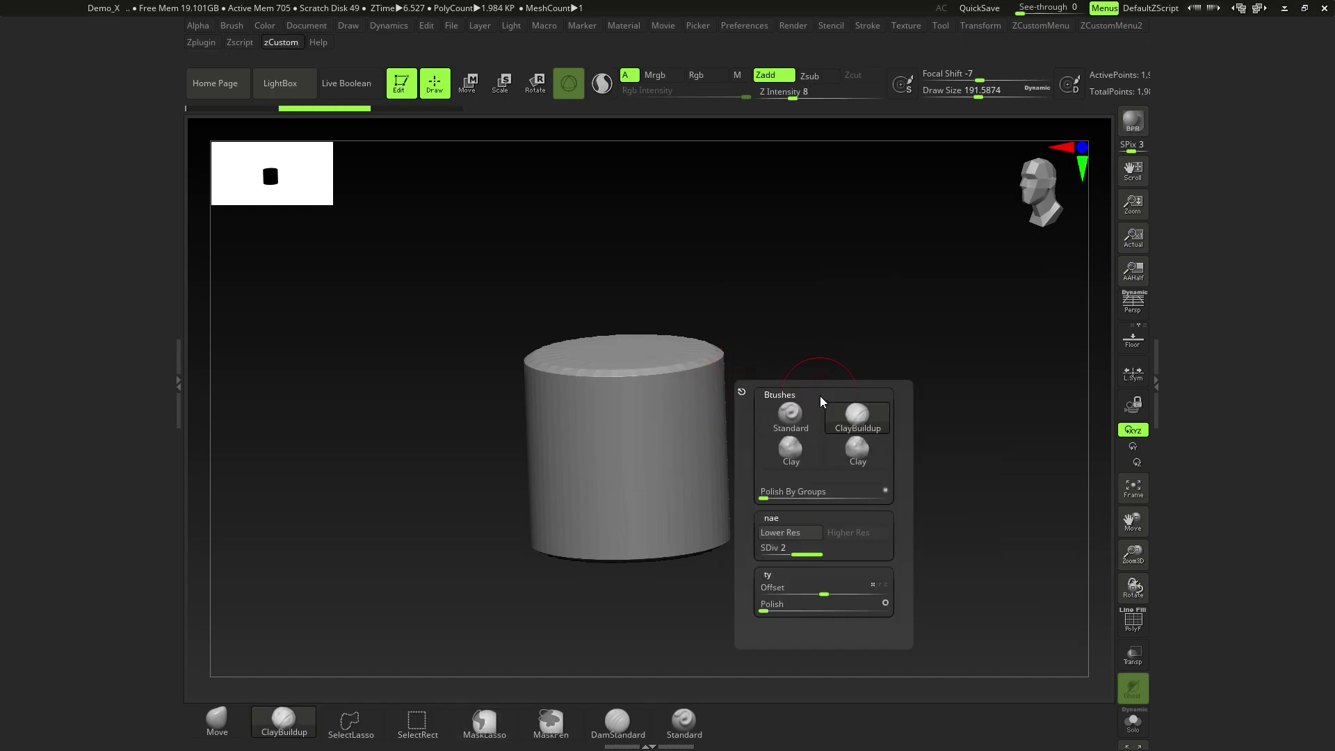
left_click(846, 454)
mouse_move(661, 388)
left_mouse_down()
mouse_move(673, 441)
mouse_move(543, 416)
left_mouse_up()
key("ctrl+z")
key("ctrl+z")
Collapse and expand the Btushes, nae and ty subpalettes in the pop-up zCustom menu, leaving them expanded.
key("m")
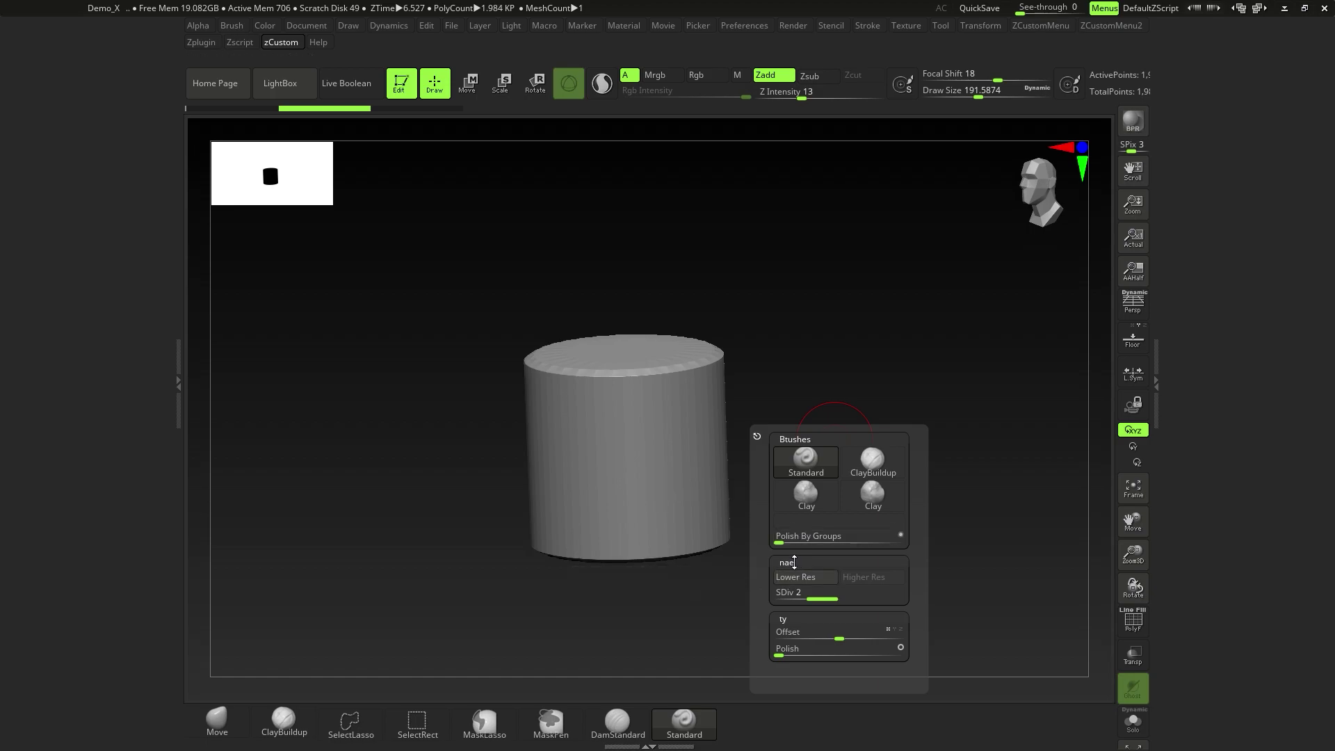
left_click(804, 618, "shift")
left_click(804, 618, "shift")
left_click(798, 561, "shift")
left_click(798, 562, "shift")
left_click(798, 561, "shift")
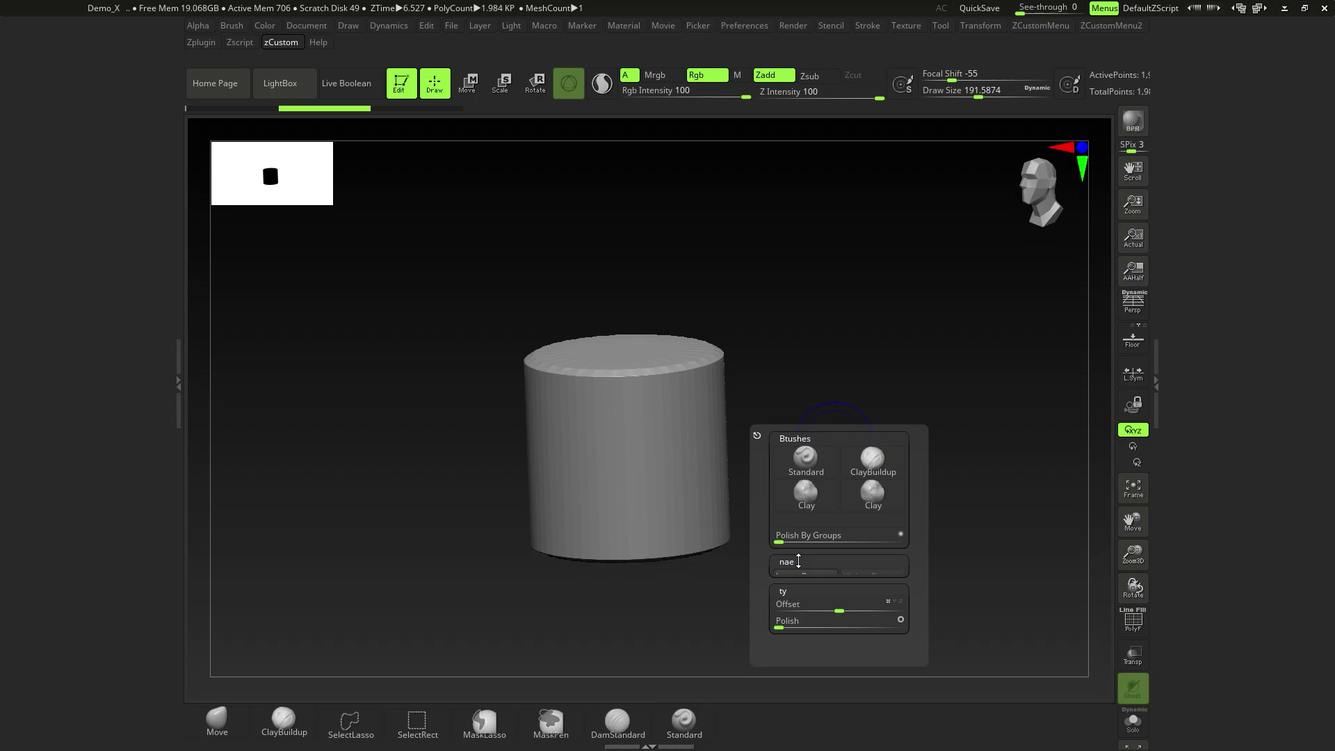
left_click(794, 579, "shift")
left_click(805, 437, "shift")
left_click(804, 437, "shift")
left_click(789, 563, "shift")
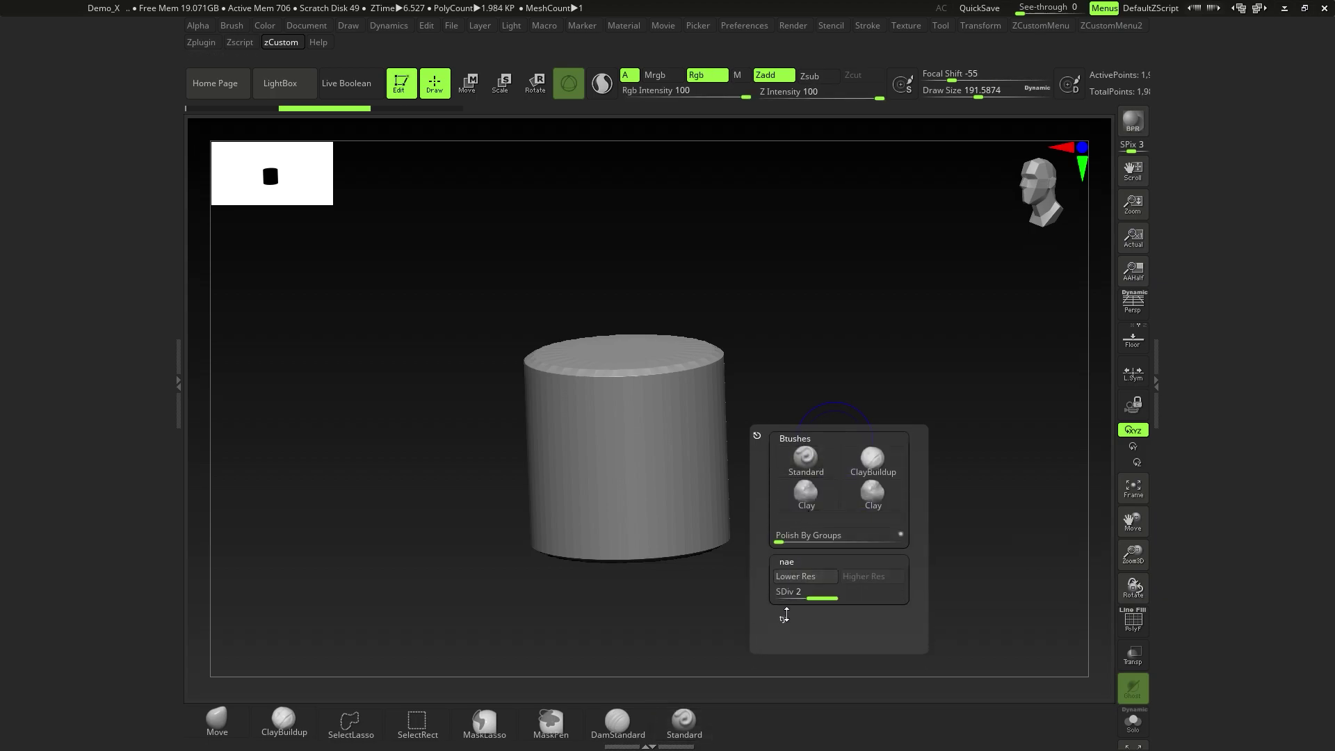
left_click(786, 615, "shift")
Call up ZCustomMenu2 over the canvas, examine its Dynamic Subdivs, ZRemesher and Geometry sections, and close it.
key("1")
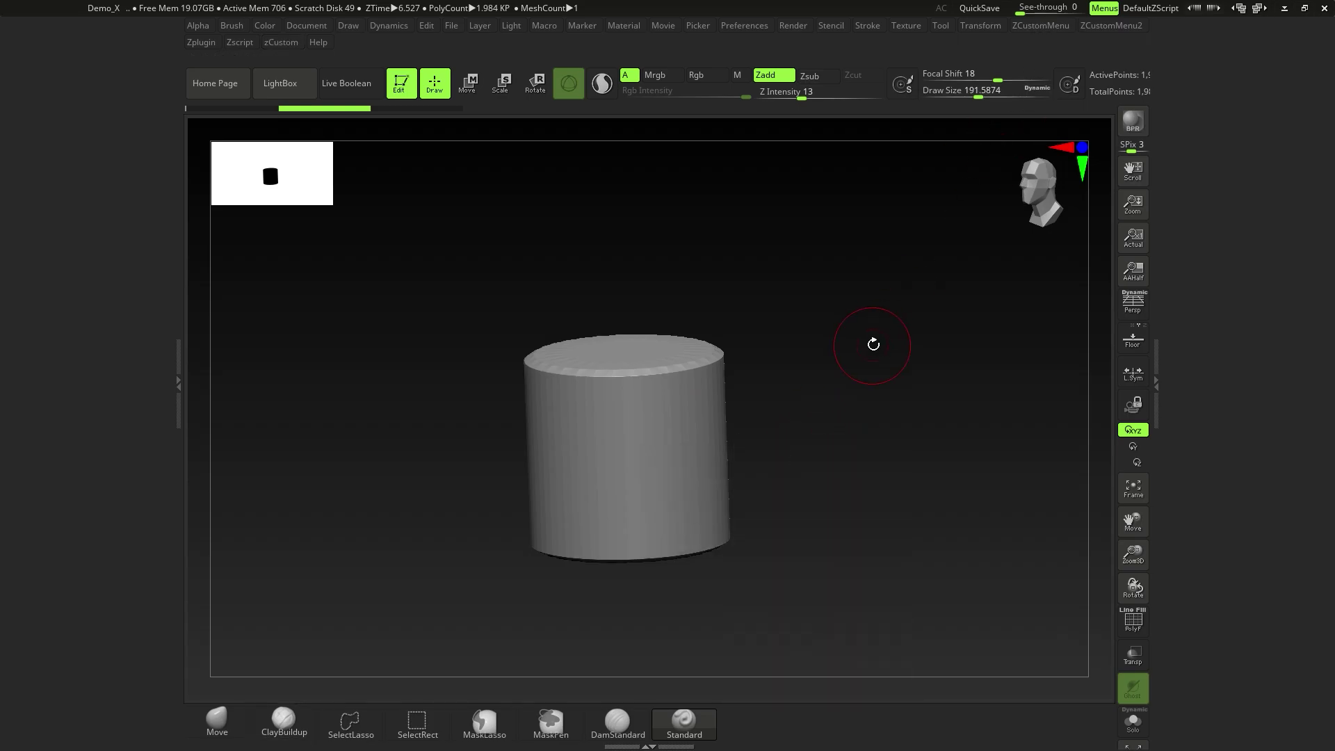
key("1")
key("2")
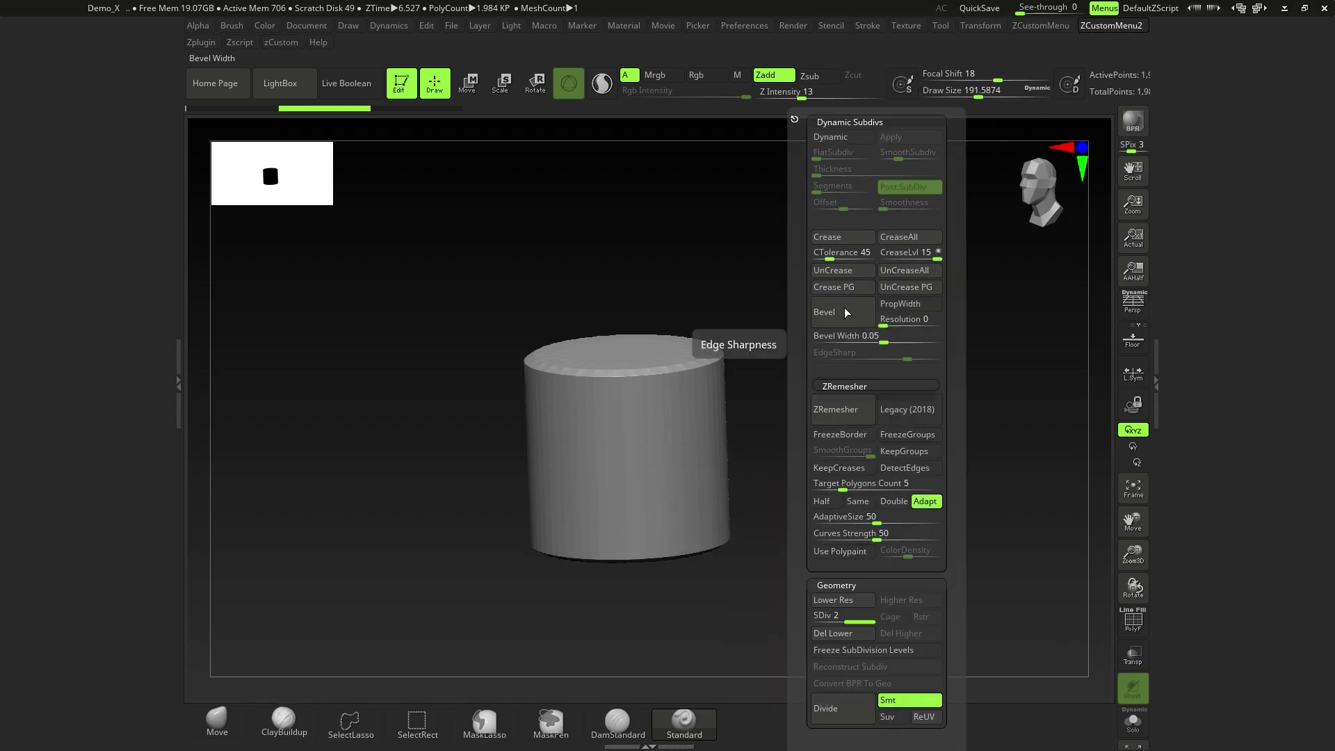
left_click_drag(966, 527, 957, 541)
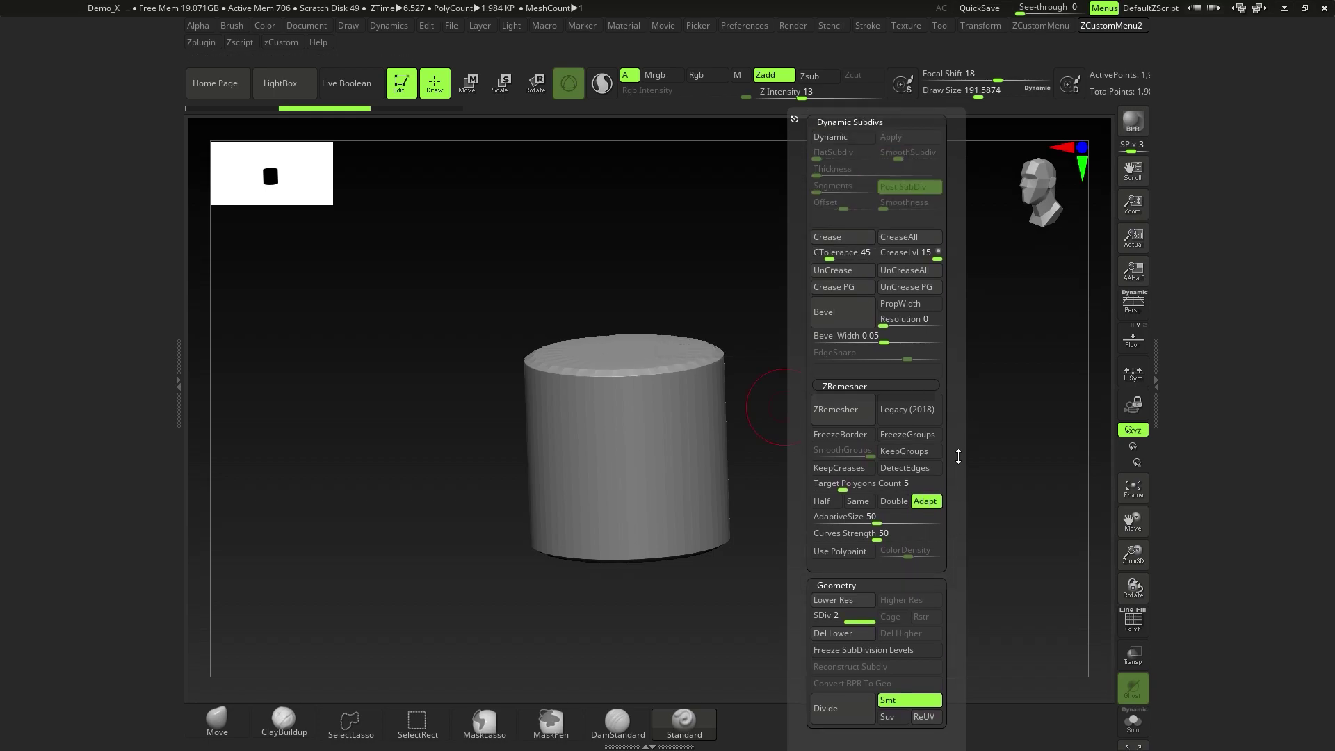
key("ctrl+space")
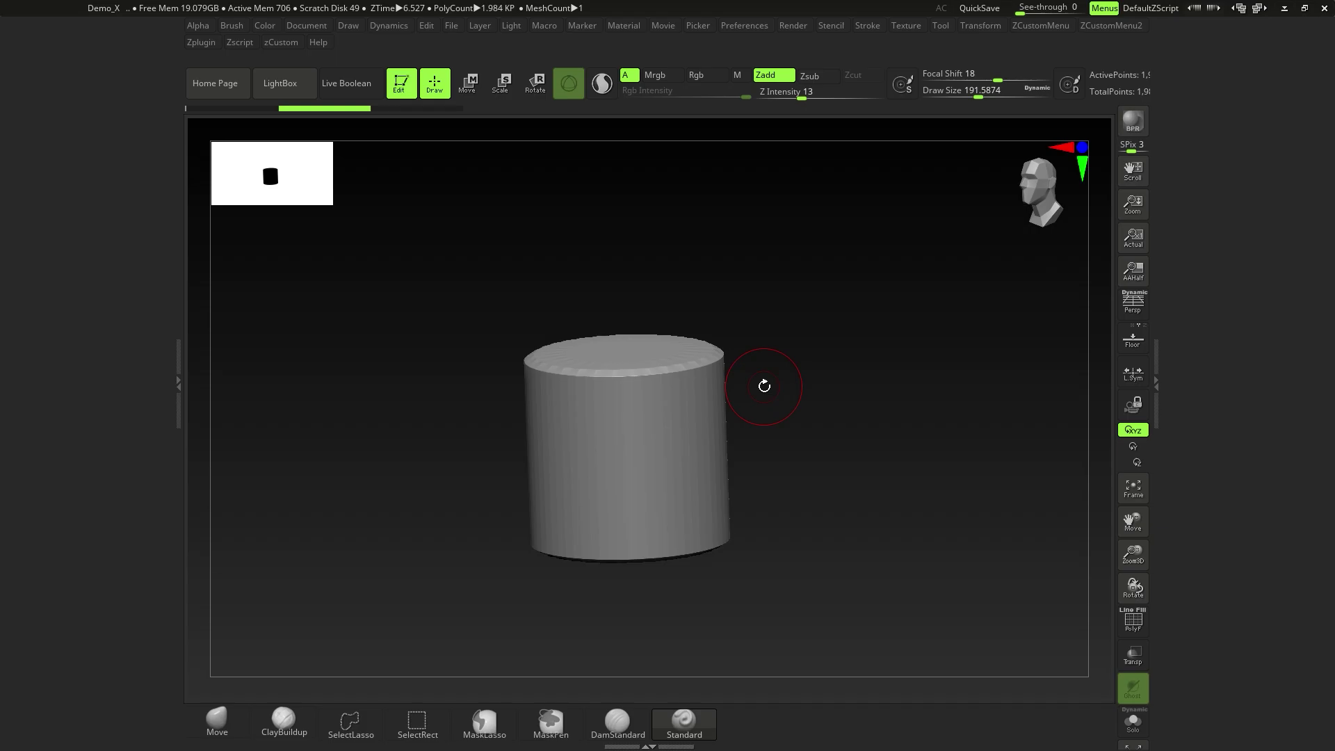
Open the Config options in Preferences for storing the interface configuration.
left_click(744, 25)
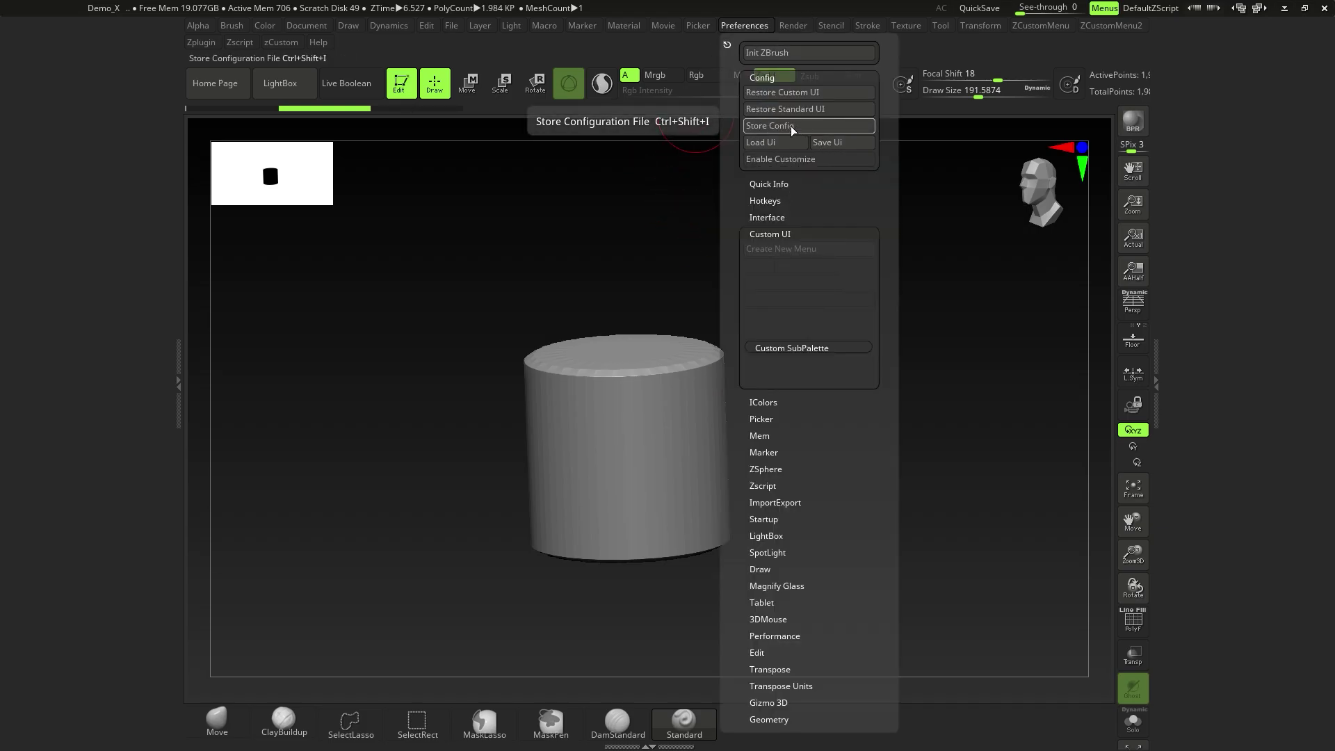